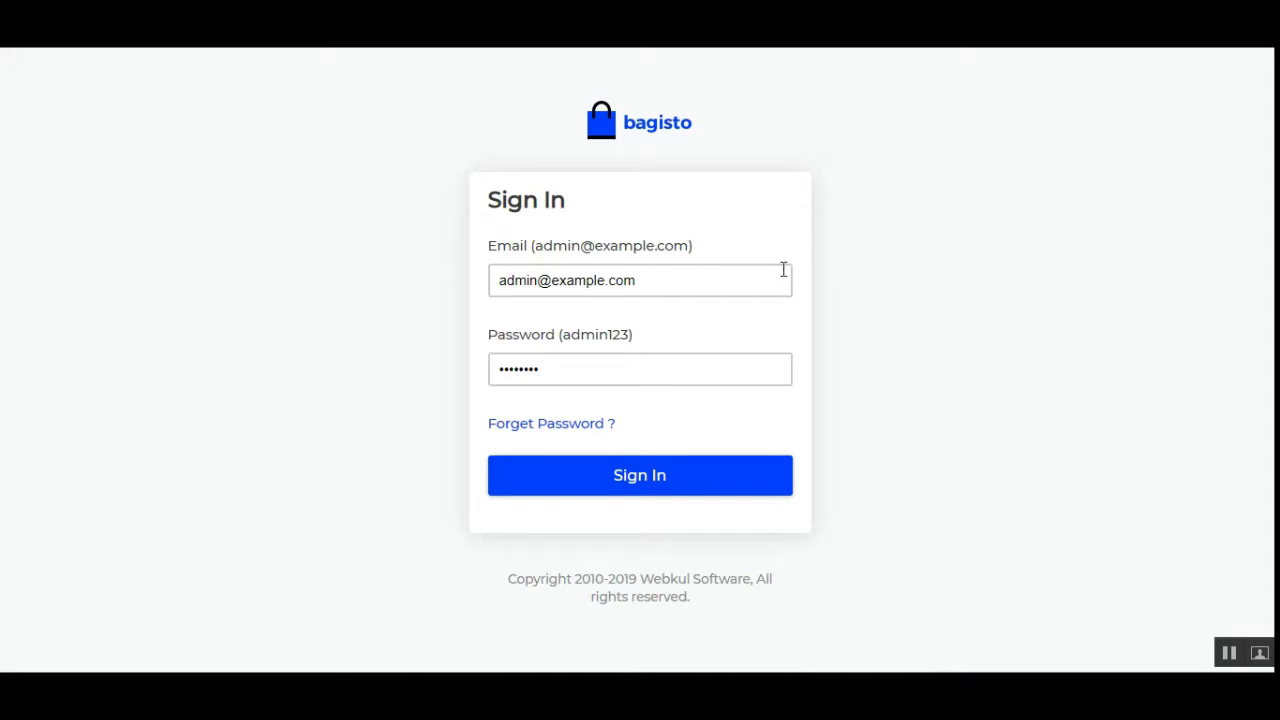
# Step: Sign in to the admin panel and look over the Mobikul configuration settings
pyautogui.click(658, 484)
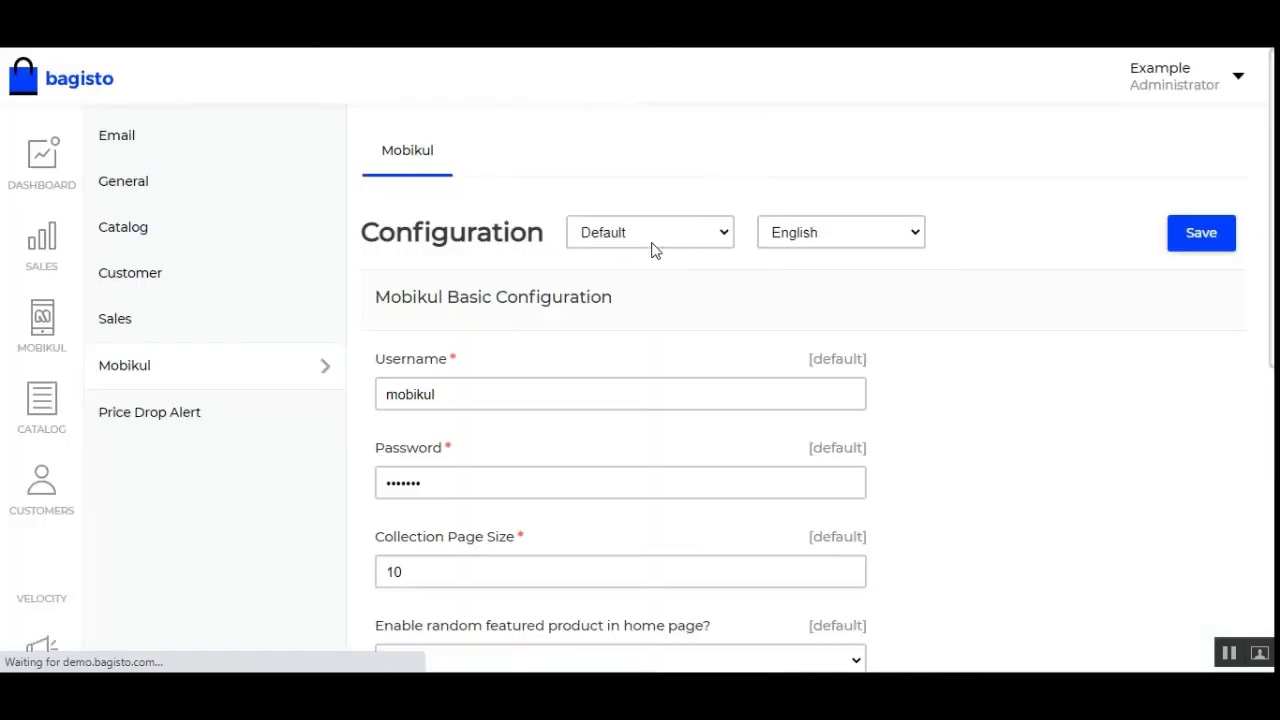
pyautogui.scroll(-6, 246, 343)
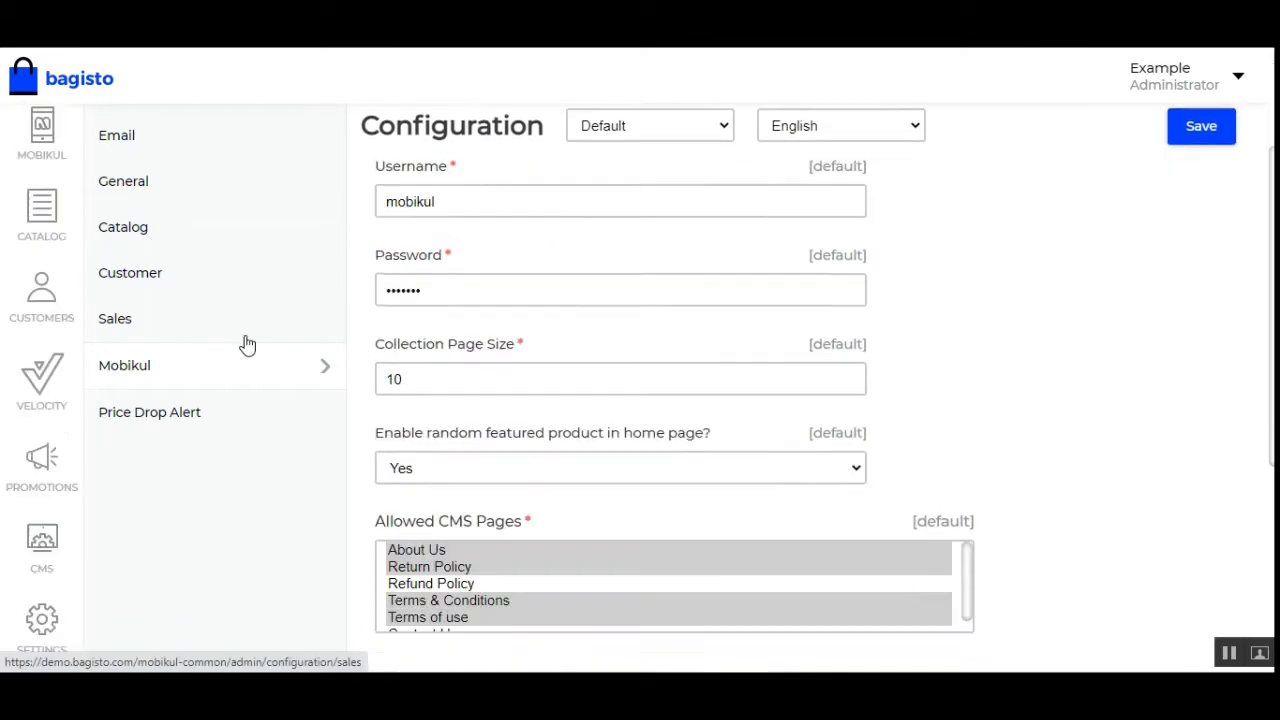
pyautogui.scroll(4, 51, 420)
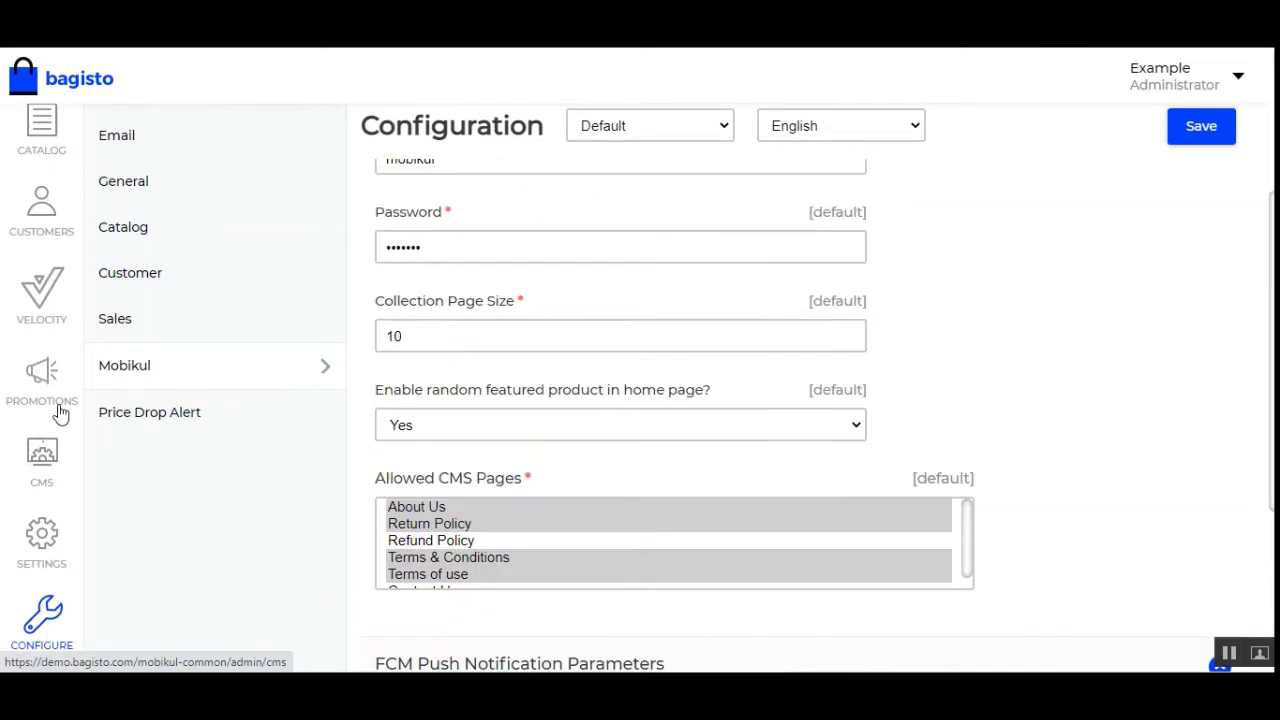
pyautogui.scroll(-4, 40, 620)
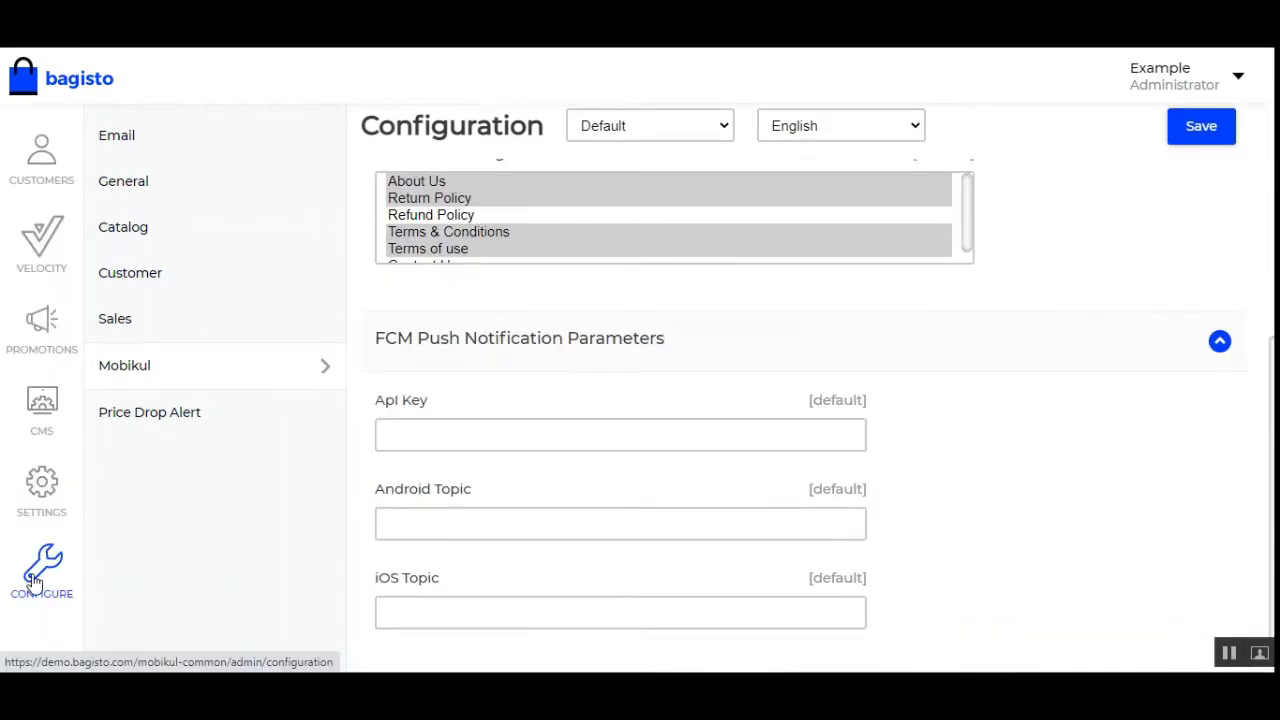
pyautogui.scroll(4, 35, 583)
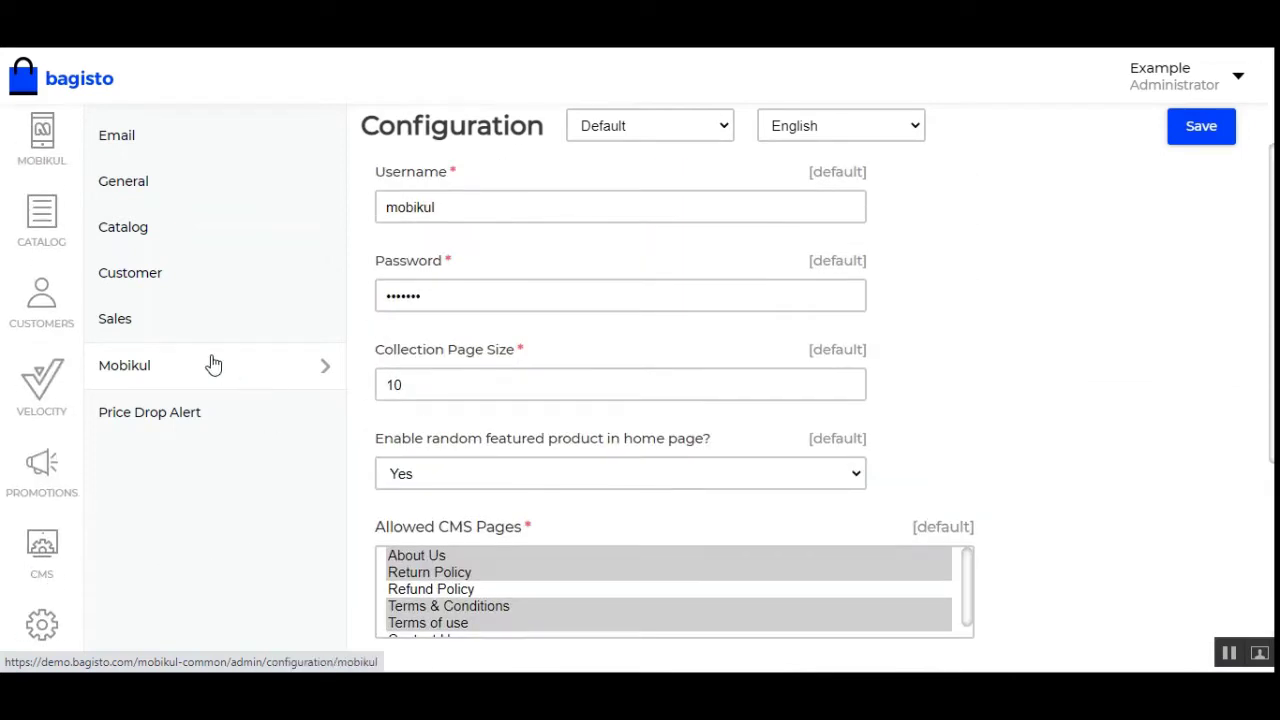
pyautogui.scroll(2, 168, 371)
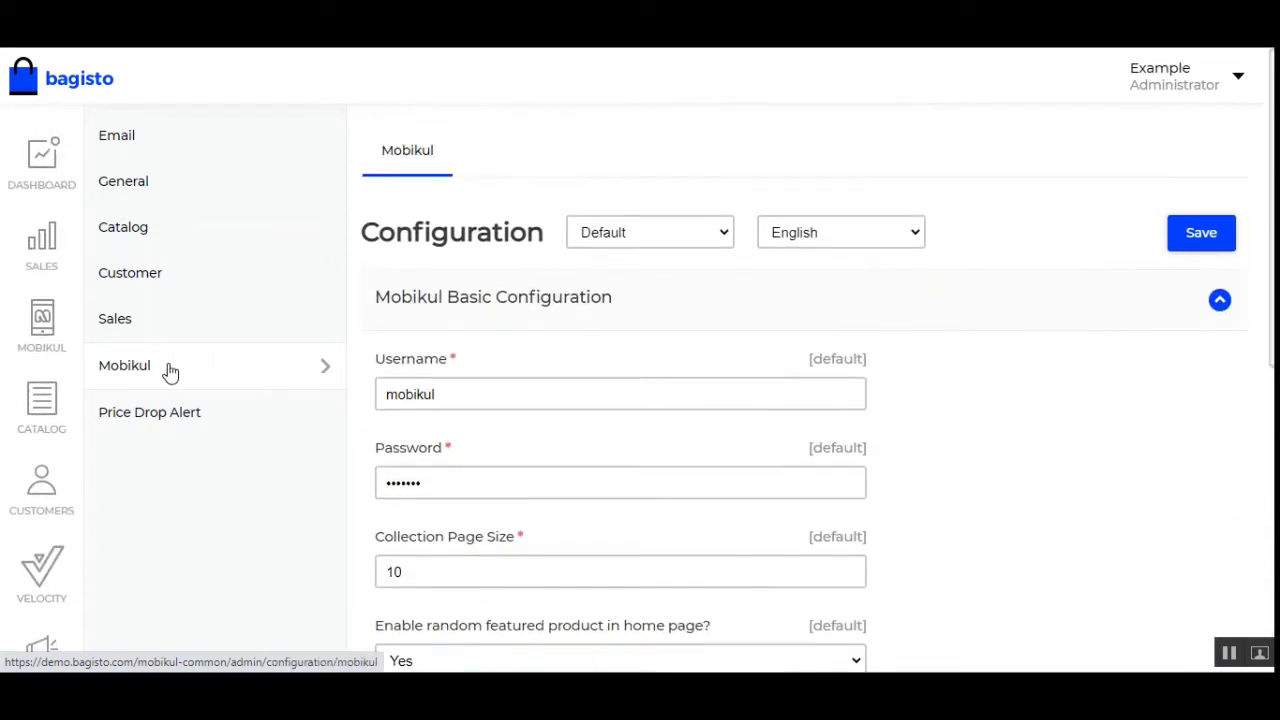
# Step: Look over the dashboard, then open the Mobikul section of the store configuration
pyautogui.click(63, 188)
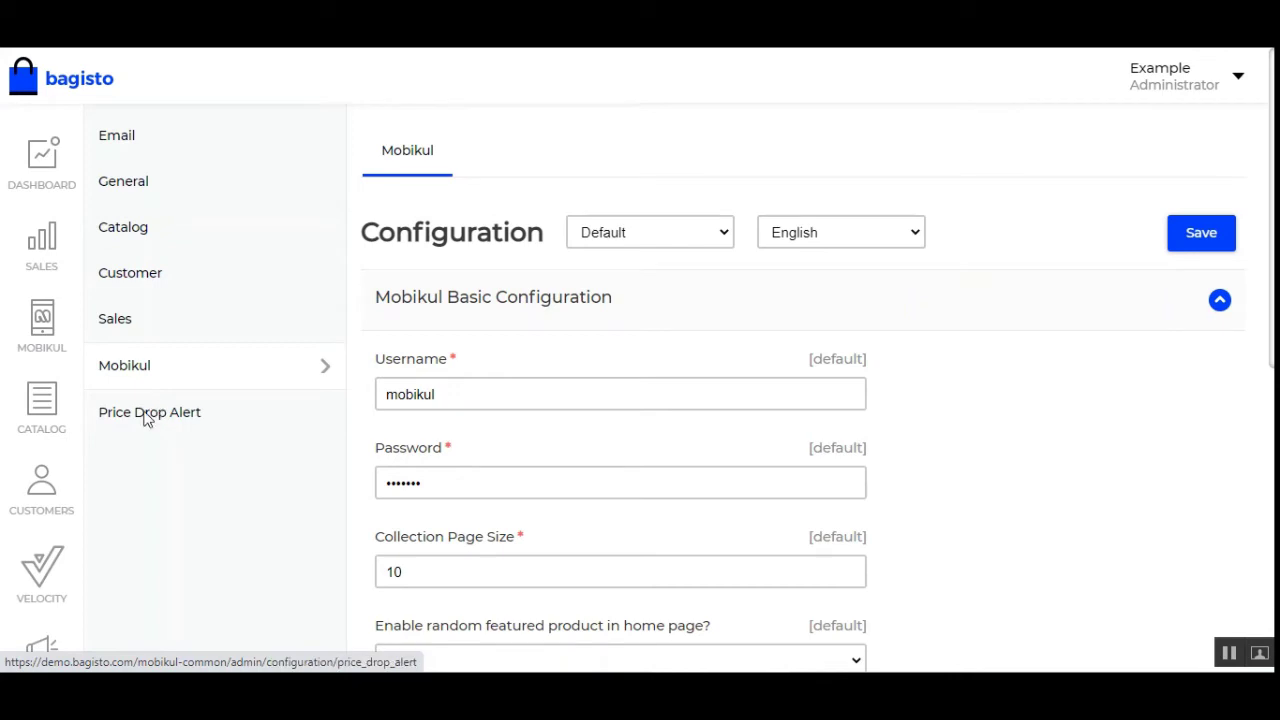
pyautogui.scroll(-8, 45, 600)
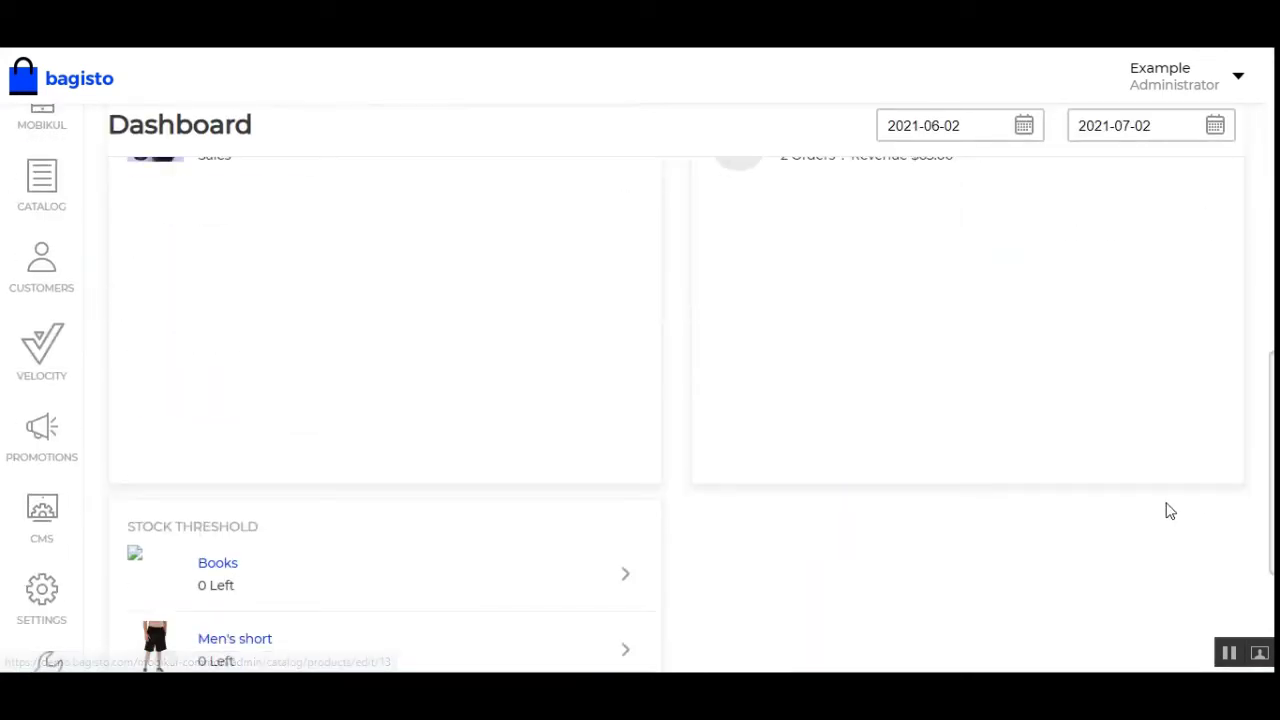
pyautogui.scroll(-3, 943, 560)
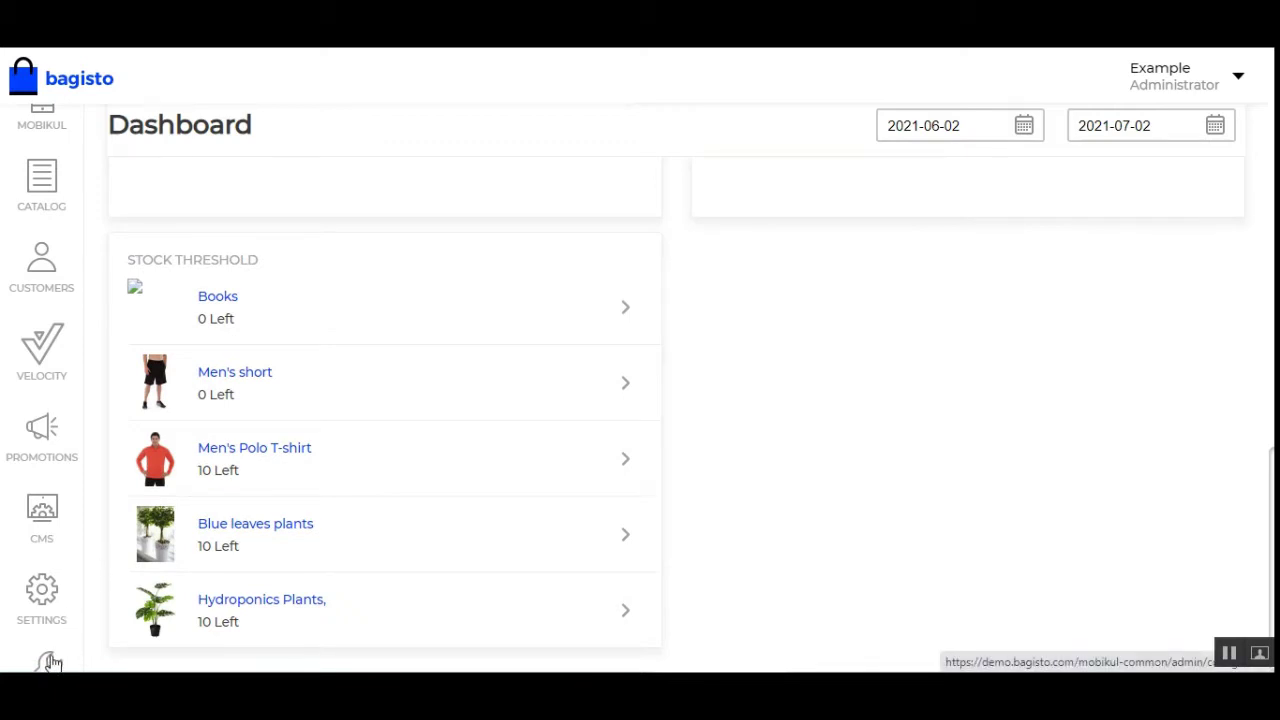
pyautogui.click(50, 665)
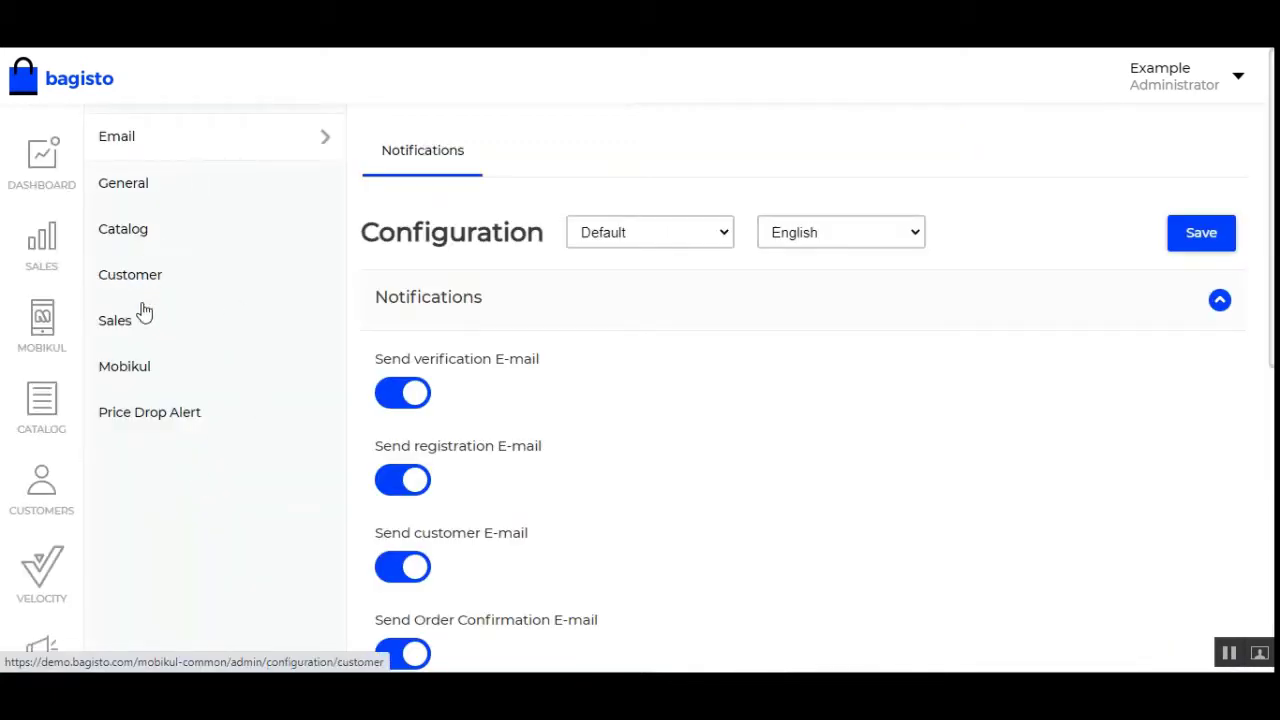
pyautogui.click(150, 376)
pyautogui.click(805, 296)
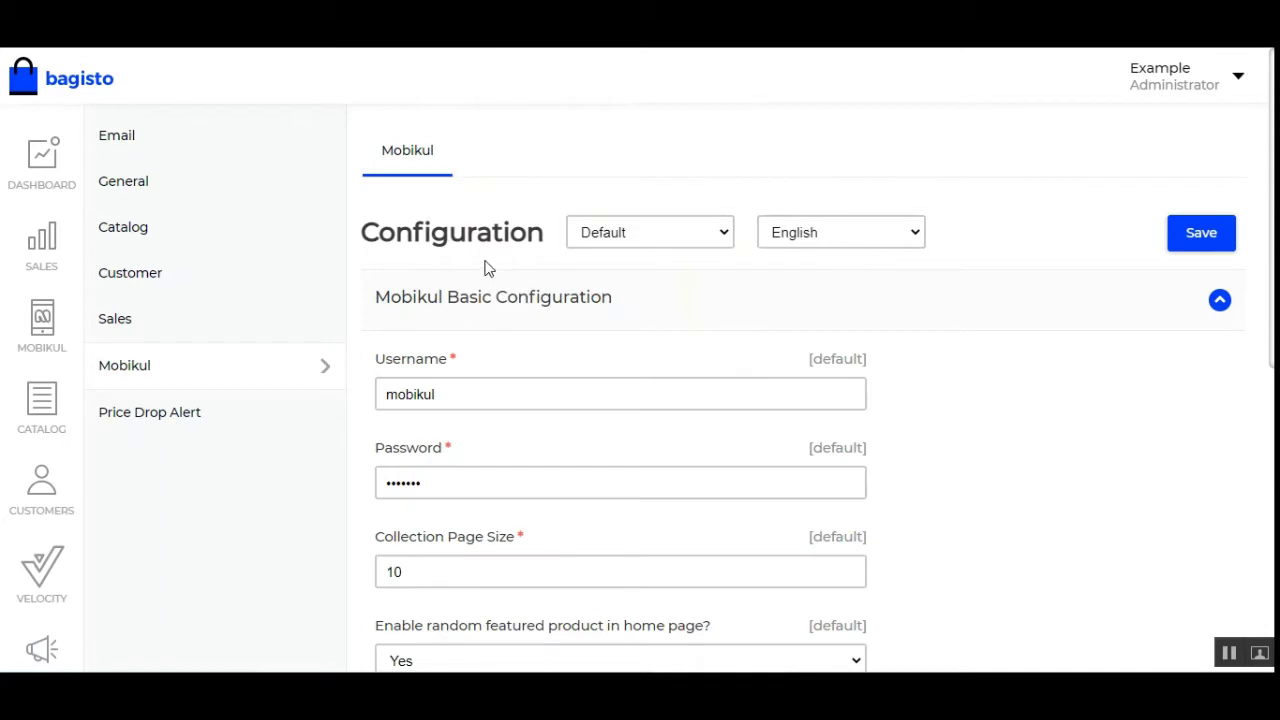
# Step: Look through the Mobikul configuration and collapse its FCM Push Notification Parameters and Mobikul Basic Configuration sections
pyautogui.scroll(-2, 478, 270)
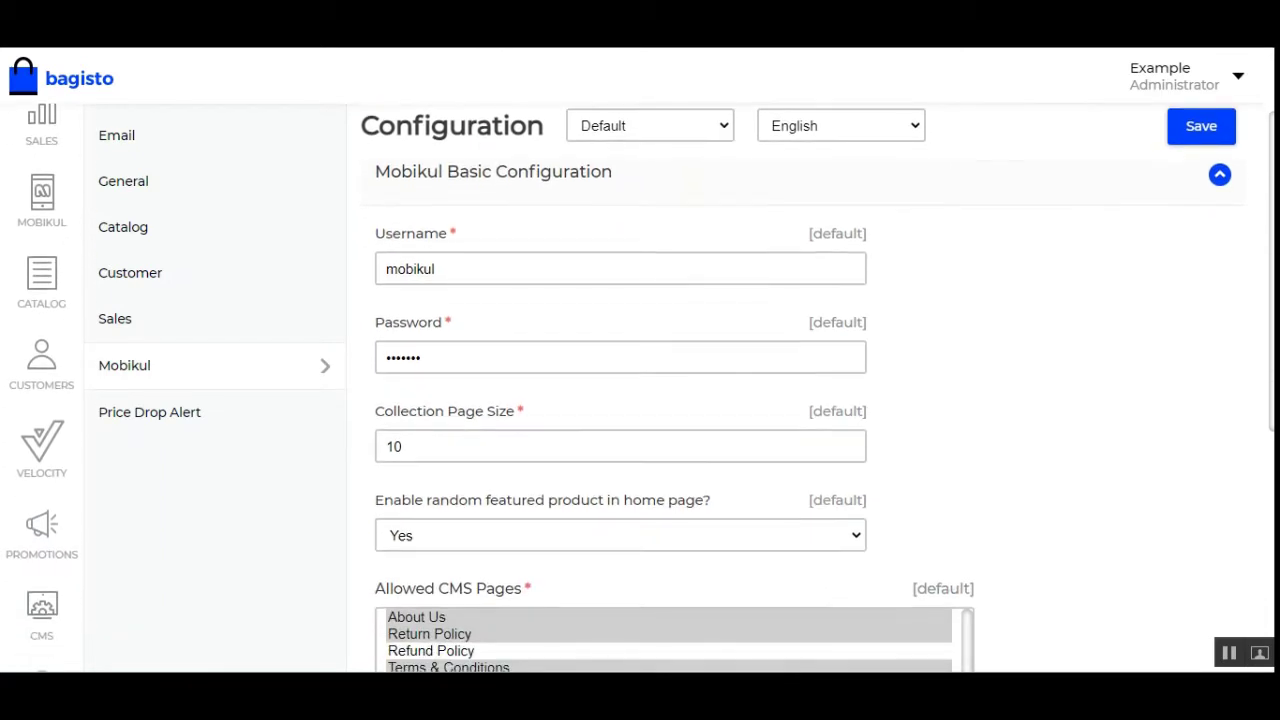
pyautogui.scroll(-5, 640, 400)
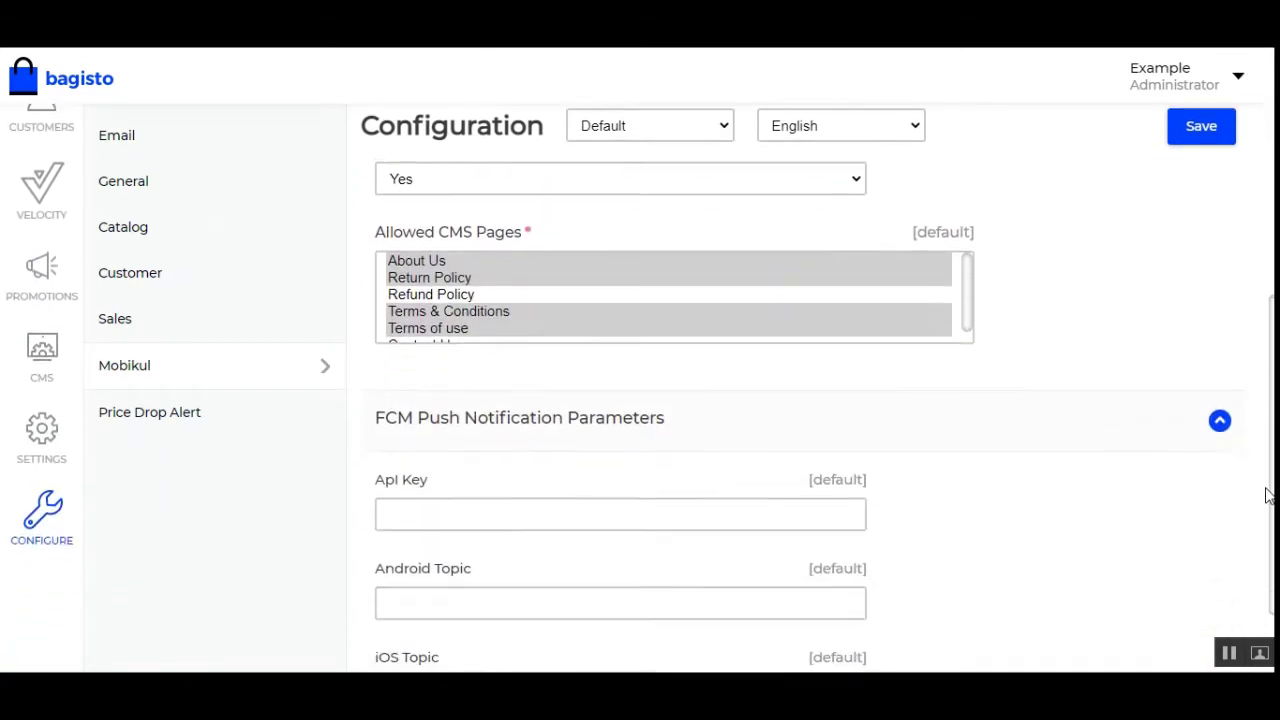
pyautogui.scroll(3, 640, 400)
pyautogui.scroll(-2, 640, 400)
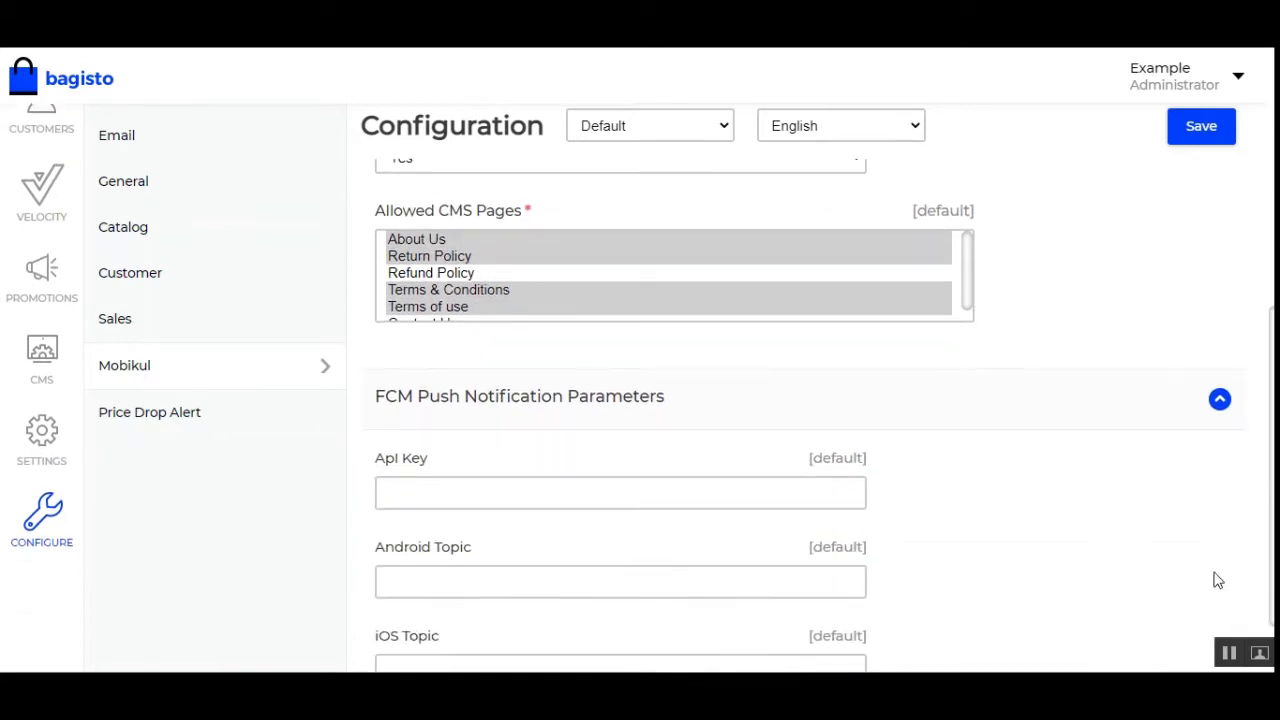
pyautogui.click(1219, 401)
pyautogui.scroll(3, 1000, 380)
pyautogui.click(1219, 300)
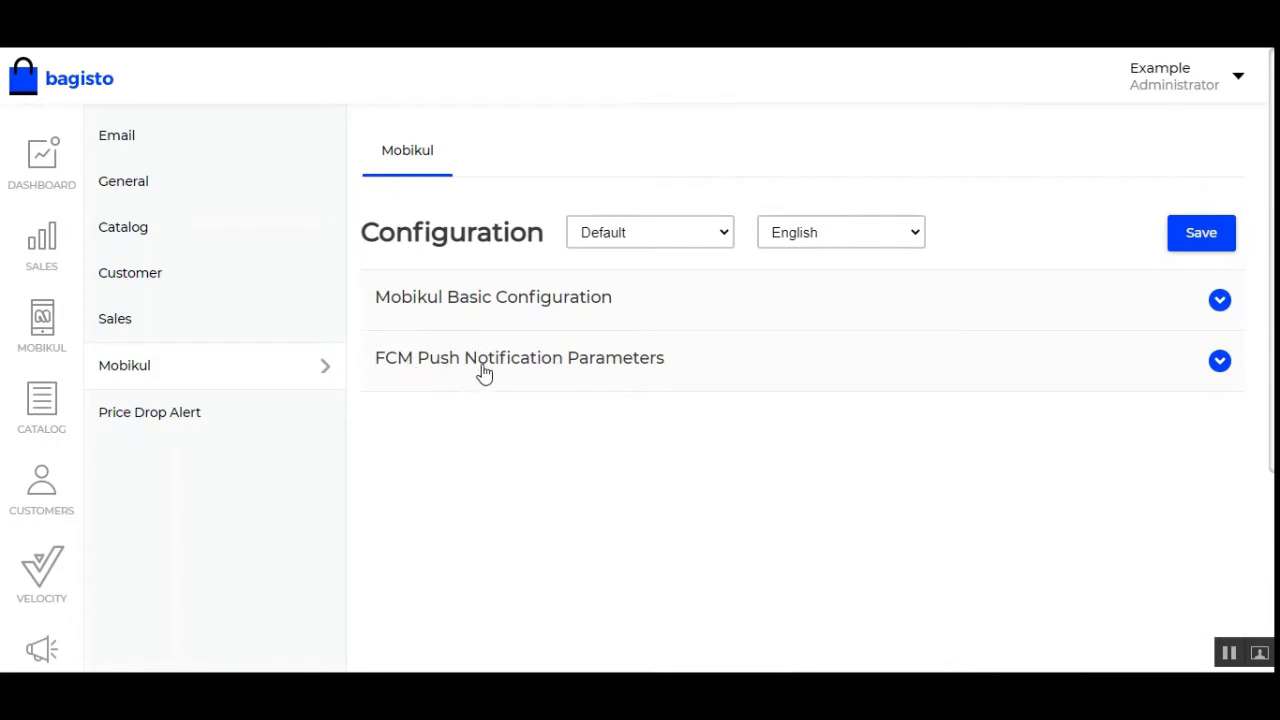
# Step: Expand the Mobikul Basic Configuration section and examine its Username and Password fields
pyautogui.click(507, 307)
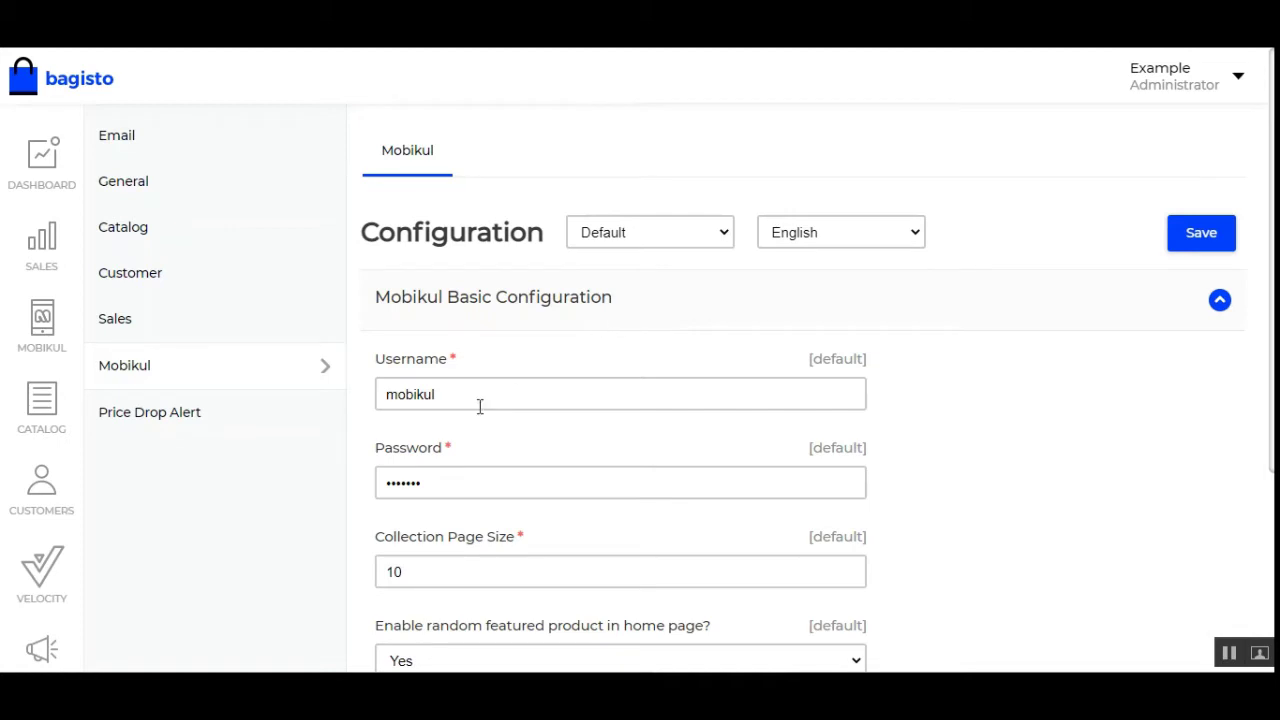
pyautogui.moveTo(387, 362); pyautogui.dragTo(422, 369)
pyautogui.moveTo(394, 451); pyautogui.dragTo(434, 456)
pyautogui.click(502, 450)
pyautogui.scroll(-1, 503, 449)
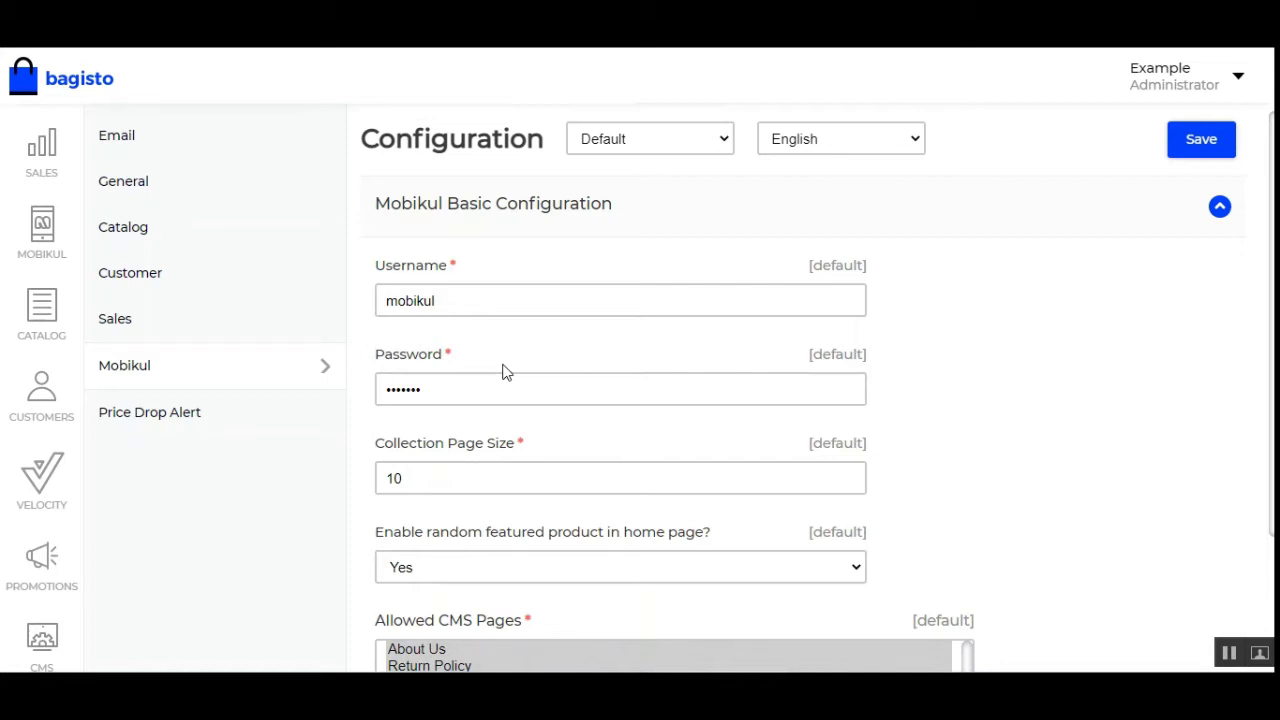
pyautogui.scroll(-2, 491, 466)
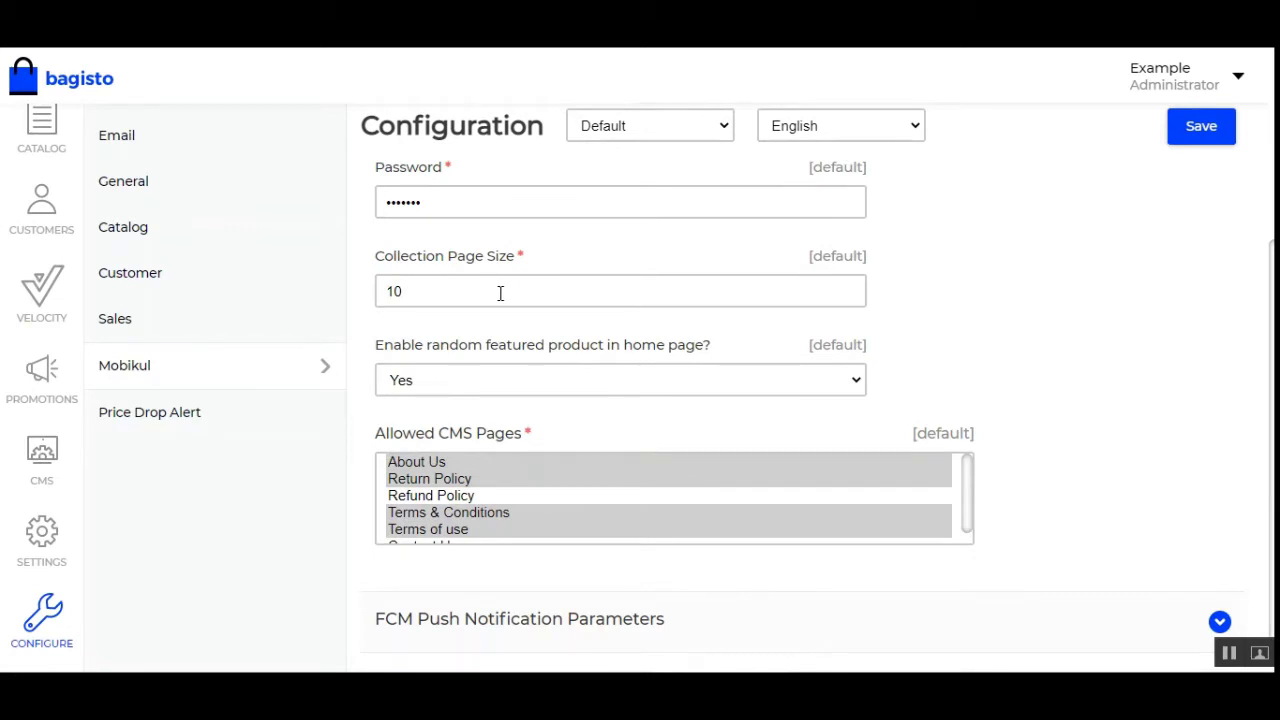
# Step: Examine the Collection Page Size setting in the Mobikul Basic Configuration
pyautogui.click(574, 290)
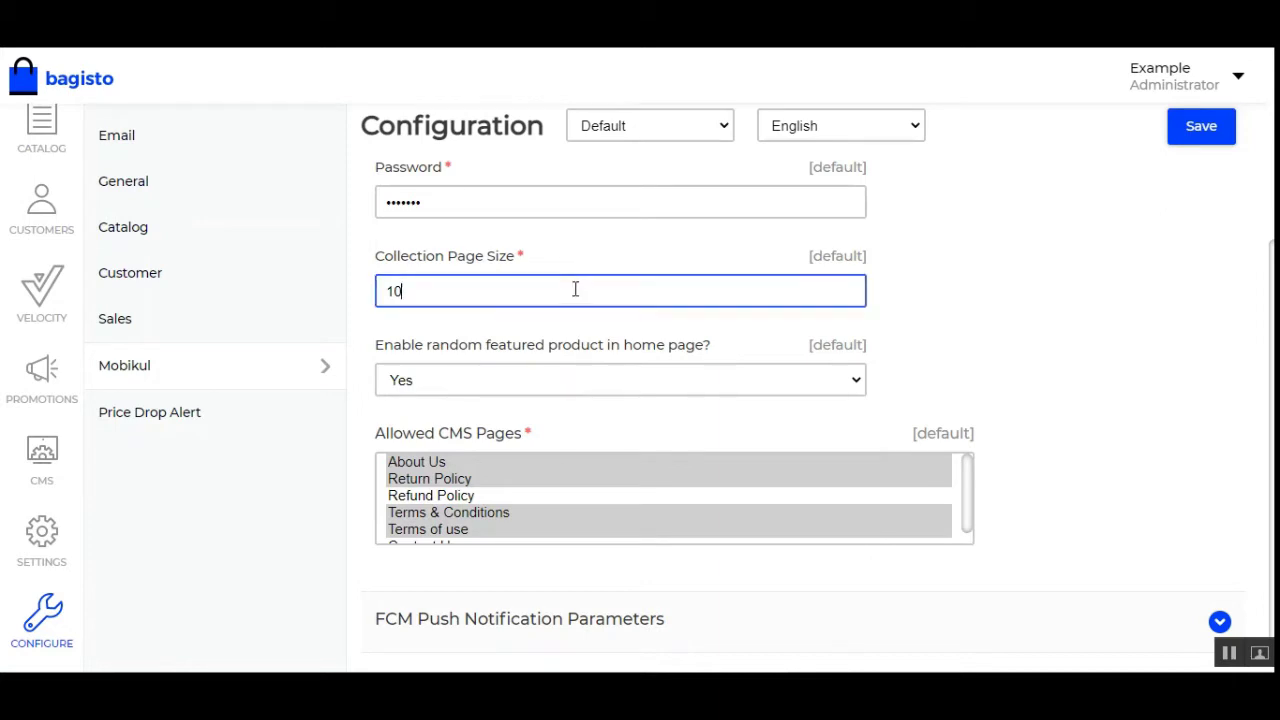
pyautogui.moveTo(386, 258); pyautogui.dragTo(480, 271)
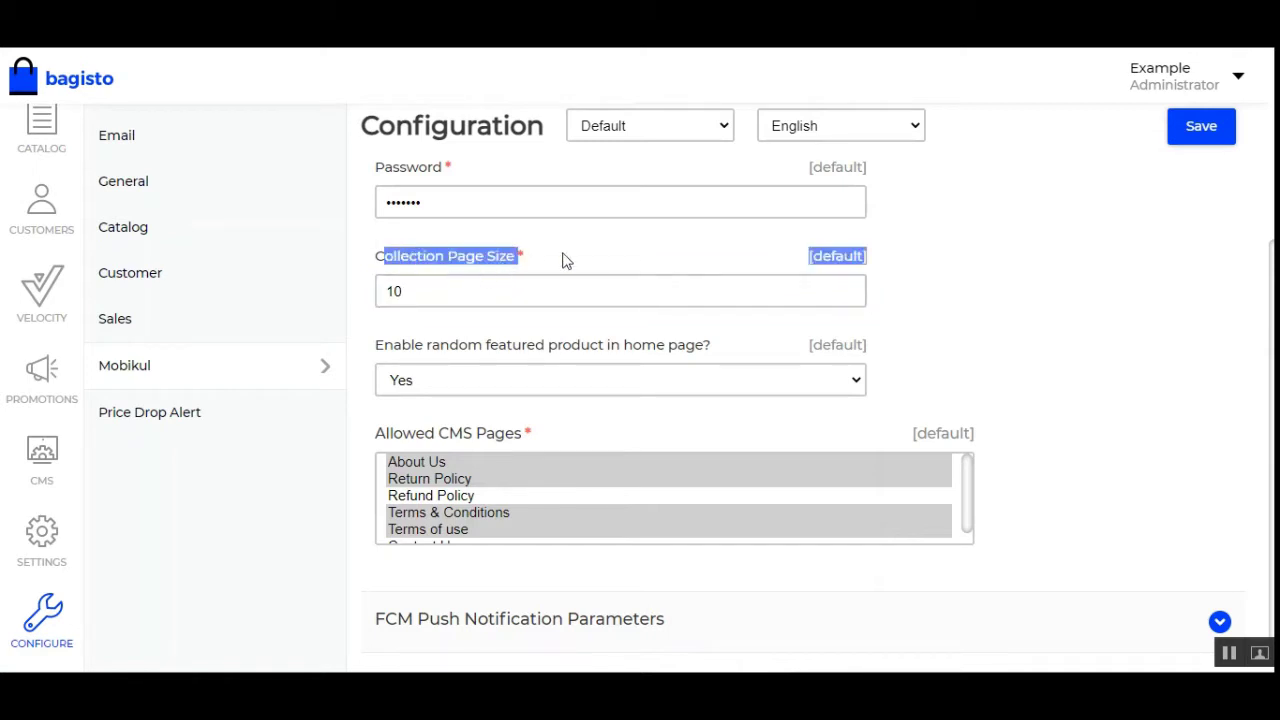
pyautogui.click(924, 330)
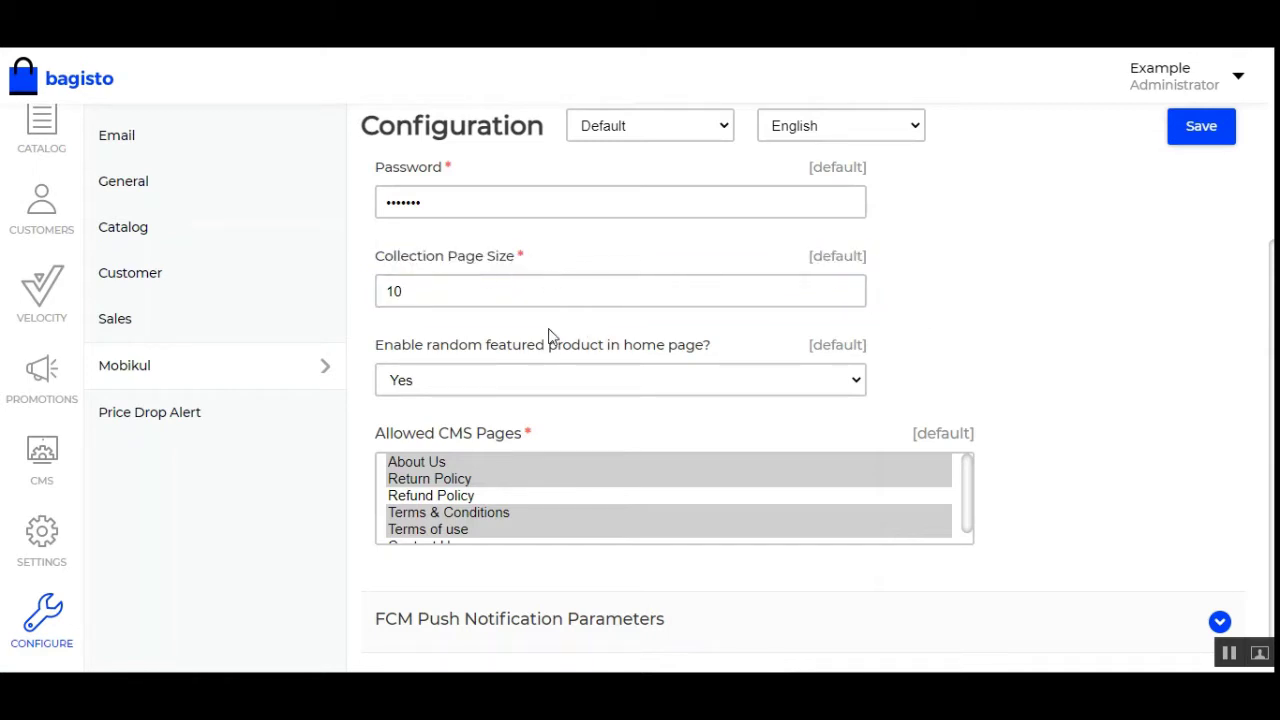
# Step: View the options for enabling random featured products on the home page and examine the Allowed CMS Pages setting
pyautogui.scroll(-1, 553, 338)
pyautogui.moveTo(398, 340); pyautogui.dragTo(668, 350)
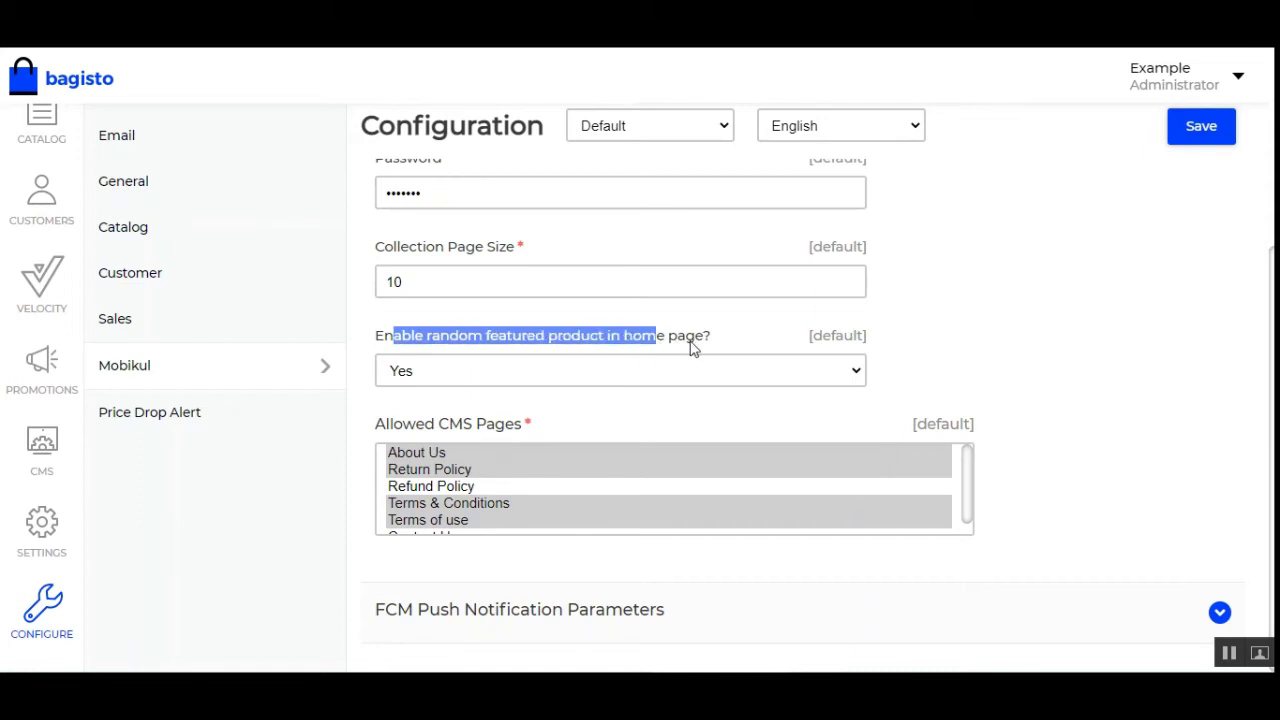
pyautogui.click(617, 372)
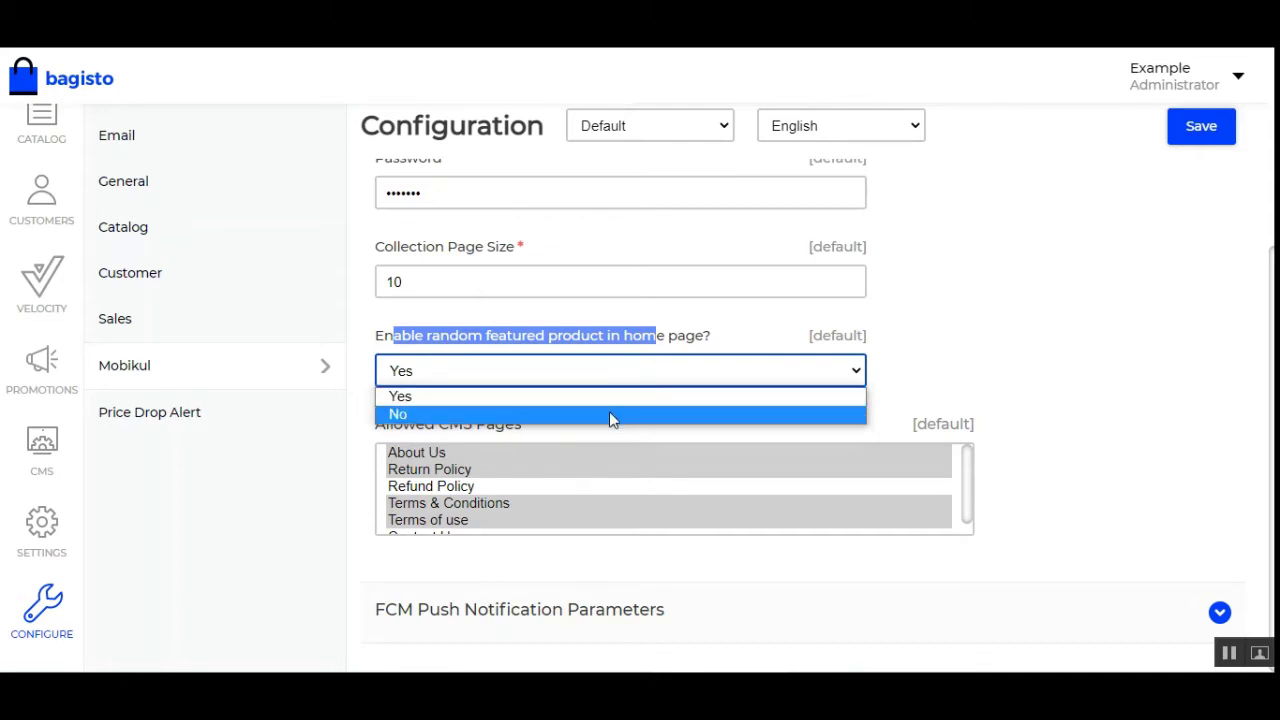
pyautogui.click(1014, 376)
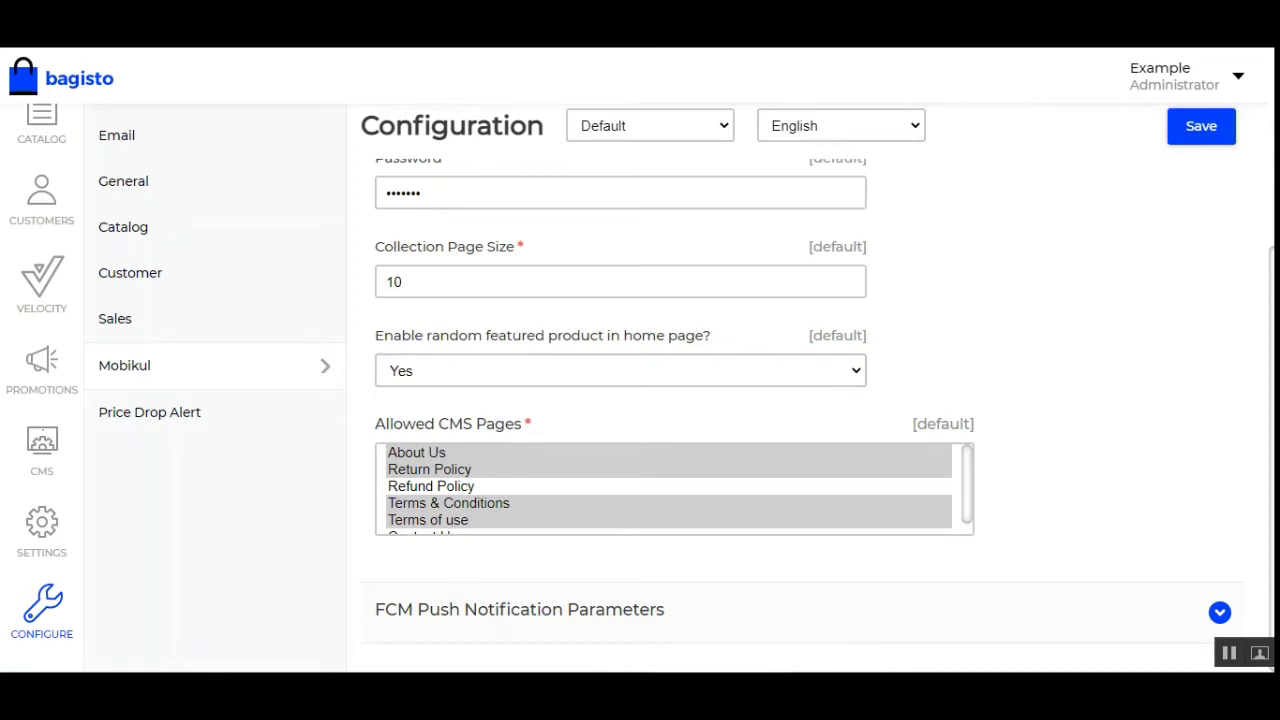
pyautogui.moveTo(390, 425); pyautogui.dragTo(487, 427)
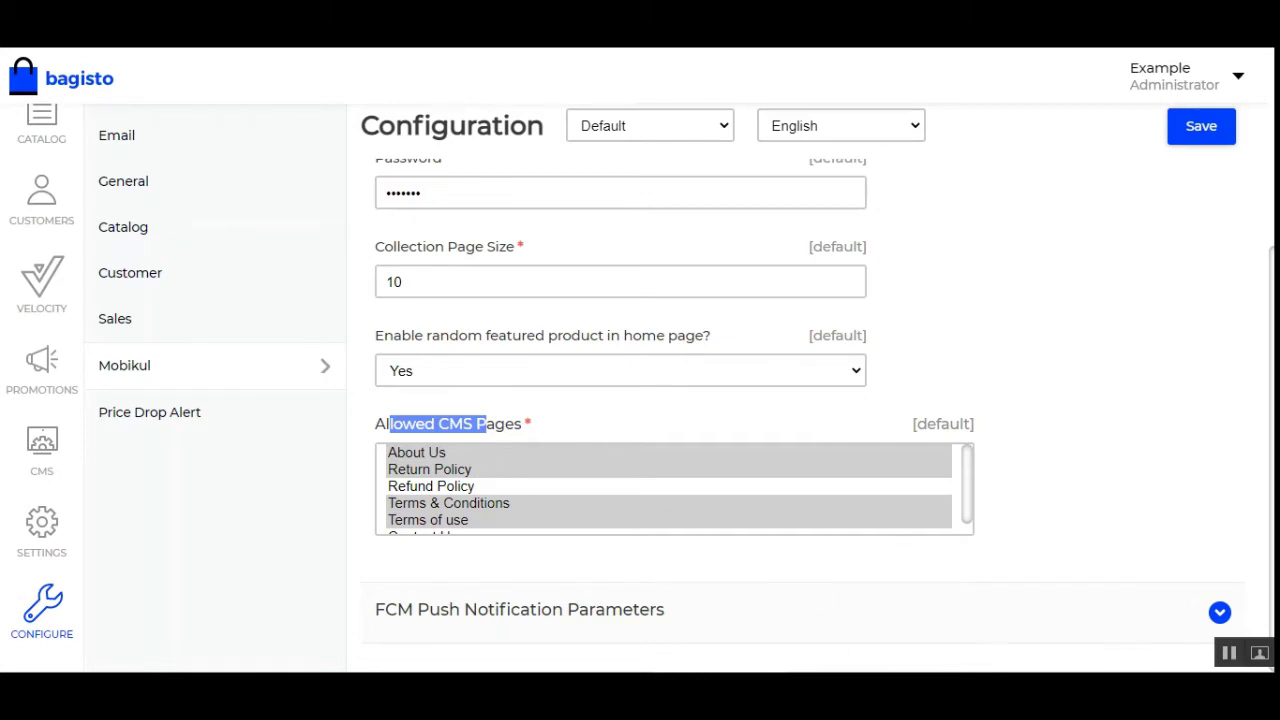
# Step: Expand the FCM Push Notification Parameters section and examine its API key, Android topic and iOS topic fields
pyautogui.click(602, 617)
pyautogui.scroll(-3, 602, 619)
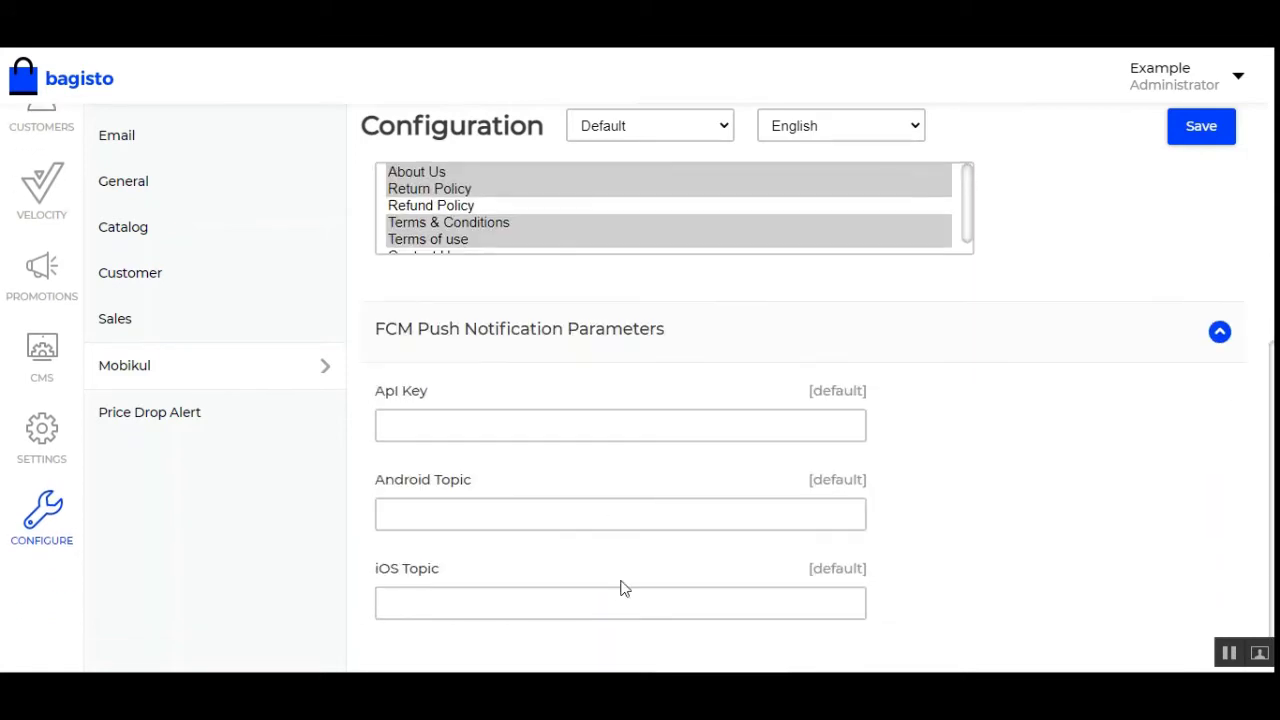
pyautogui.scroll(-1, 654, 503)
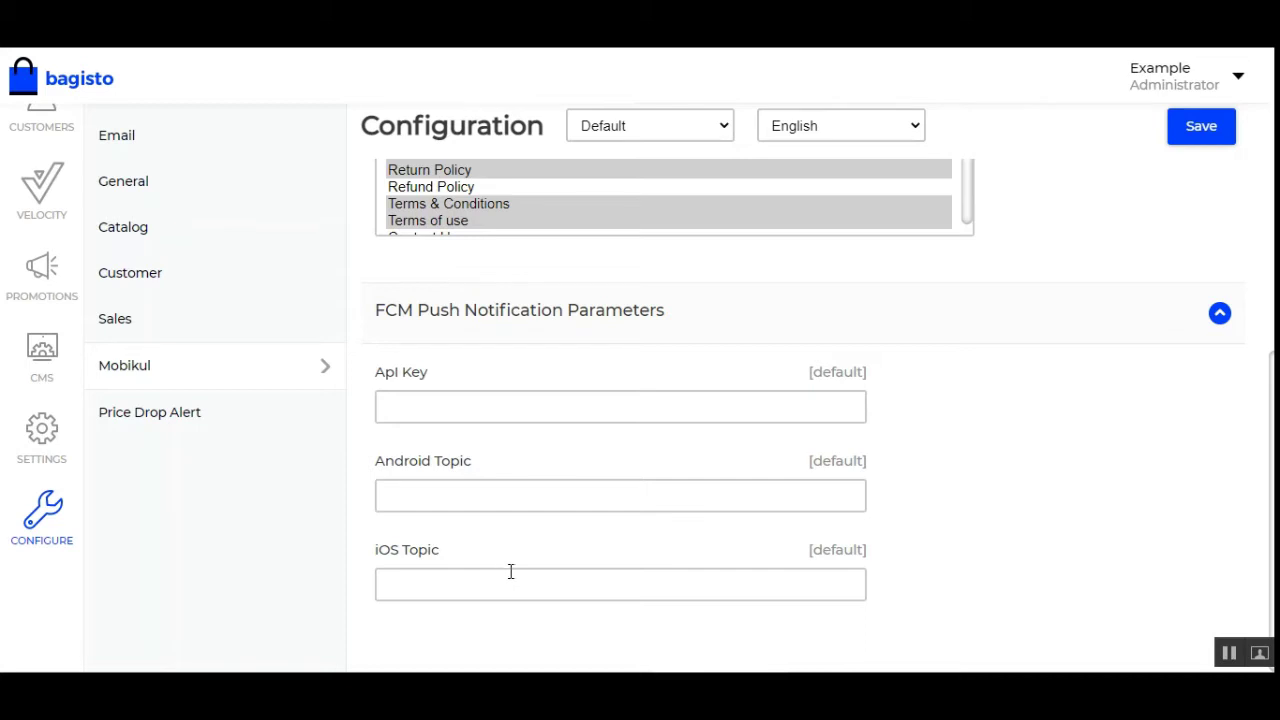
pyautogui.scroll(2, 1091, 534)
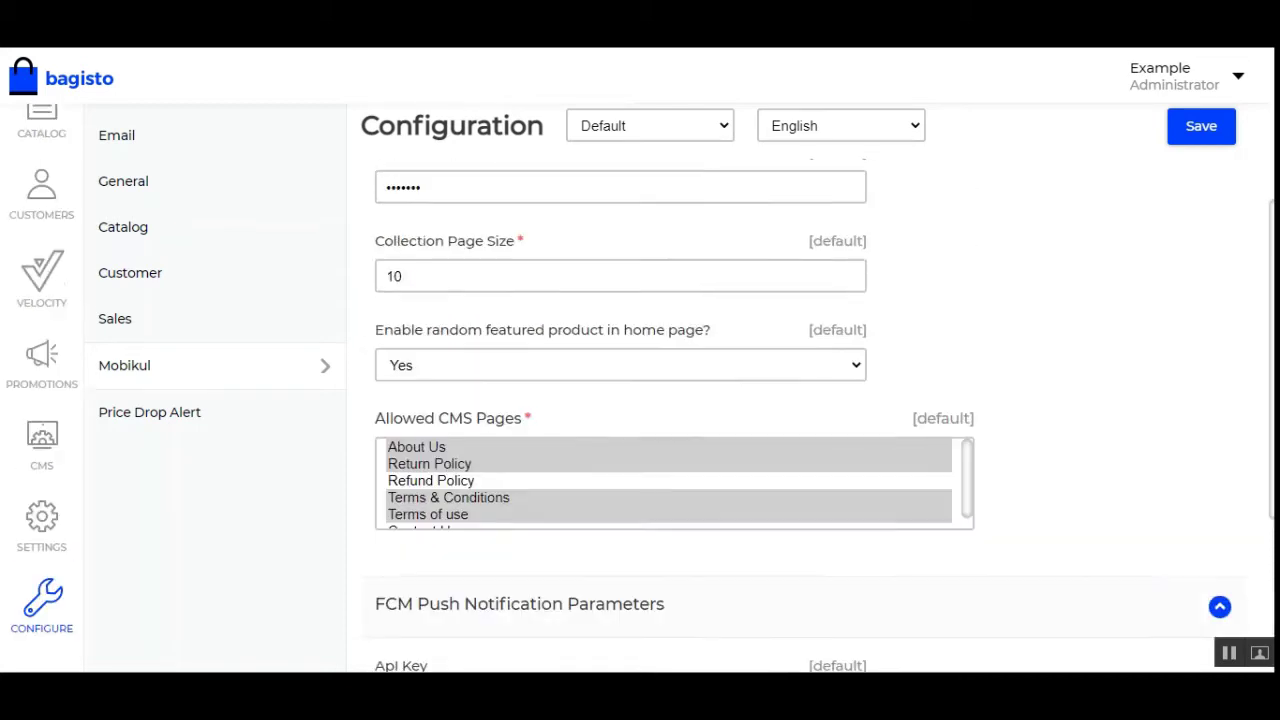
pyautogui.scroll(3, 1049, 317)
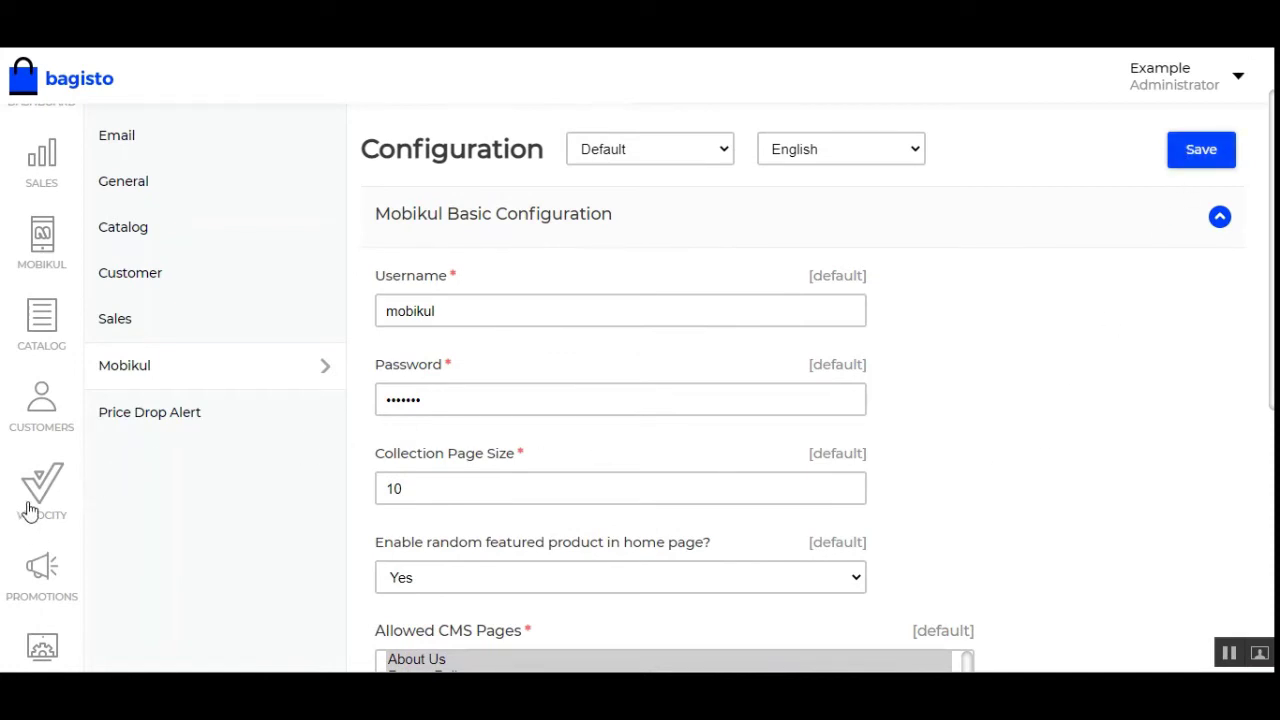
pyautogui.scroll(2, 28, 512)
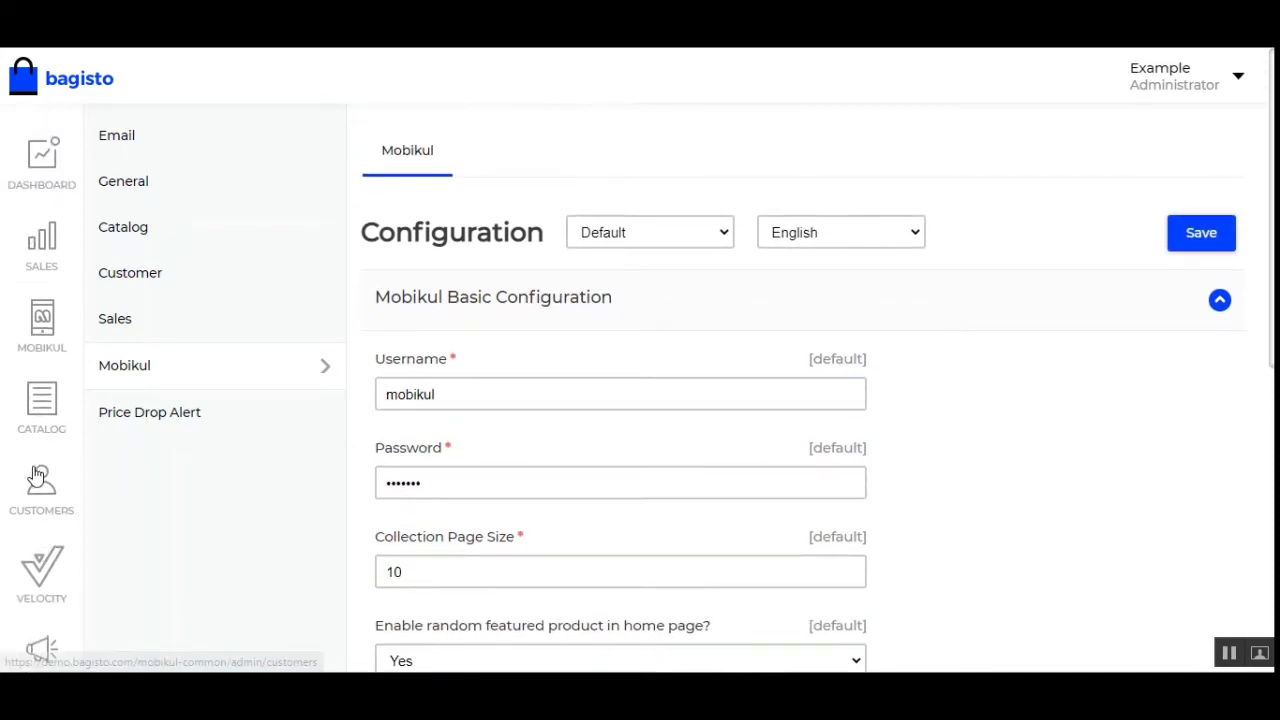
pyautogui.scroll(-3, 104, 607)
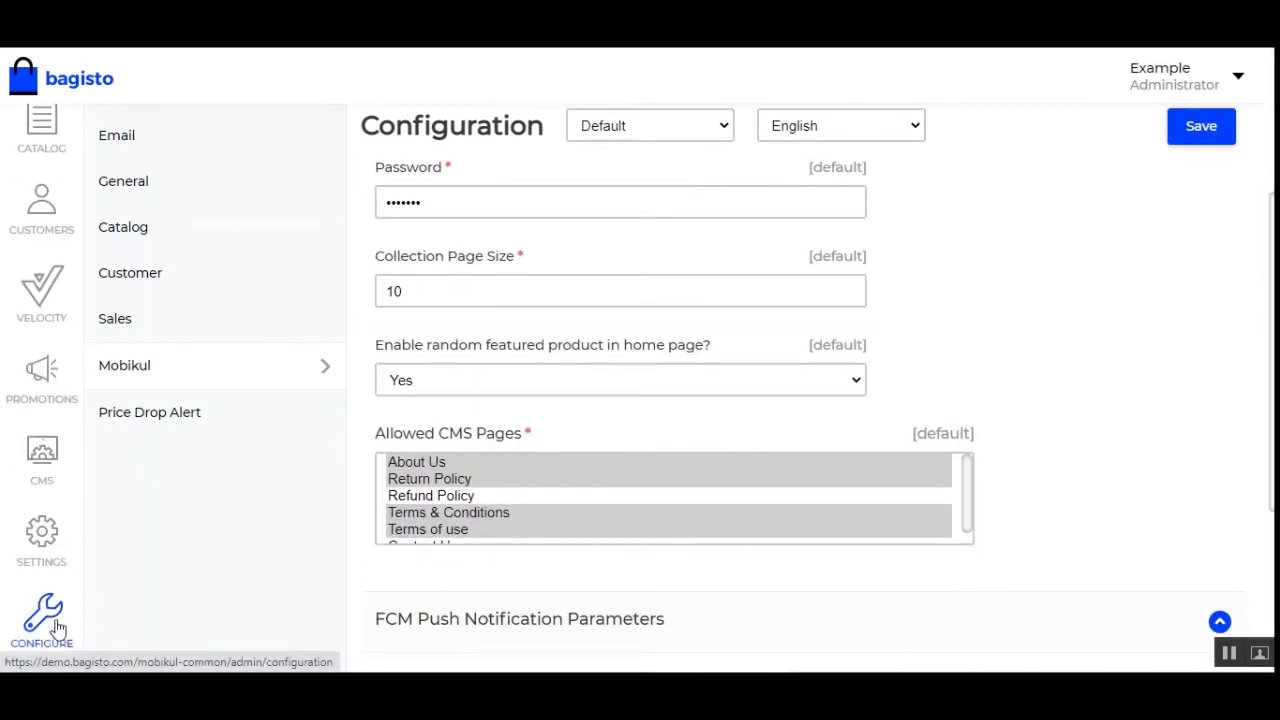
pyautogui.scroll(3, 380, 420)
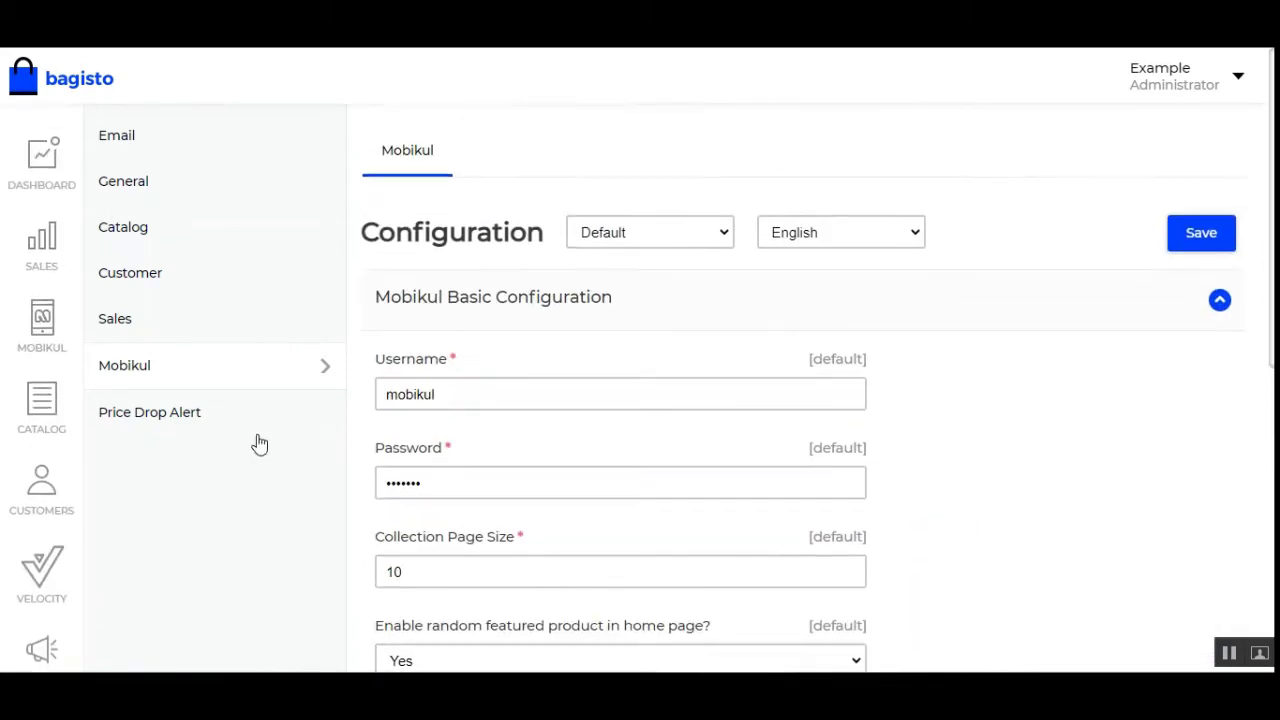
# Step: Open the Mobikul Featured Categories page and look through the list of categories
pyautogui.click(46, 328)
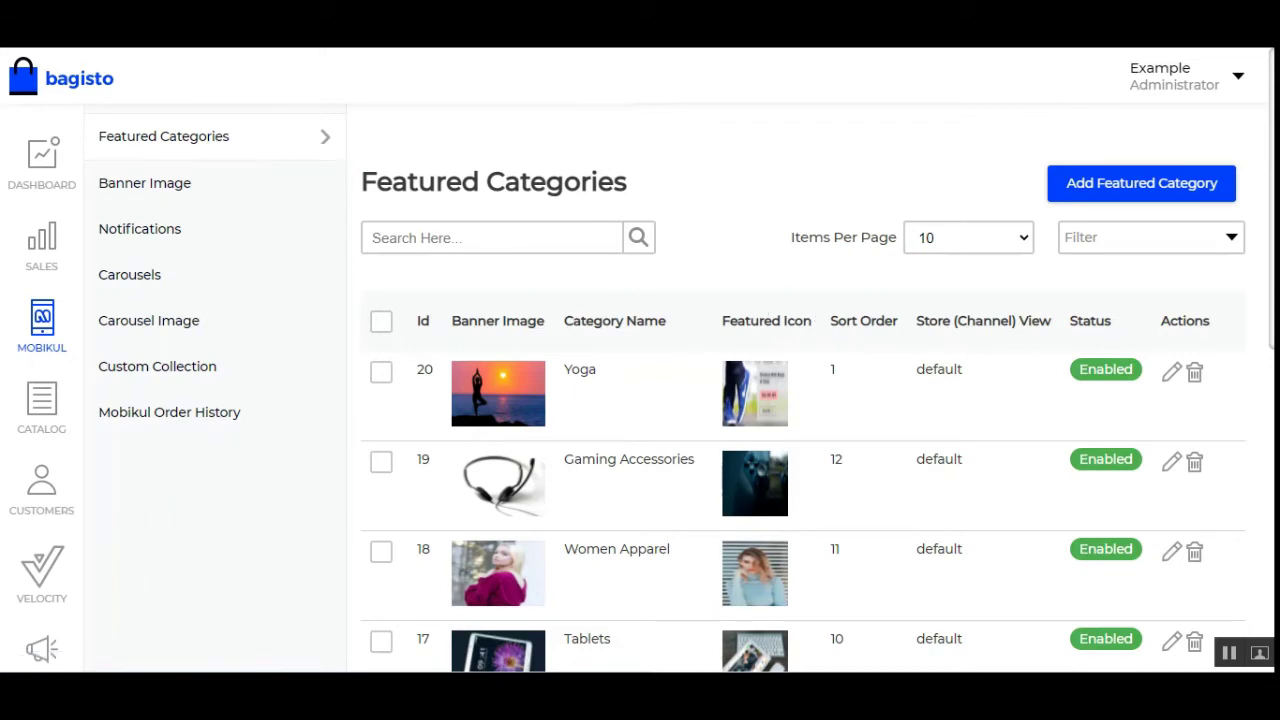
pyautogui.scroll(-5, 778, 307)
pyautogui.scroll(5, 667, 264)
pyautogui.scroll(-2, 741, 197)
pyautogui.scroll(-3, 742, 197)
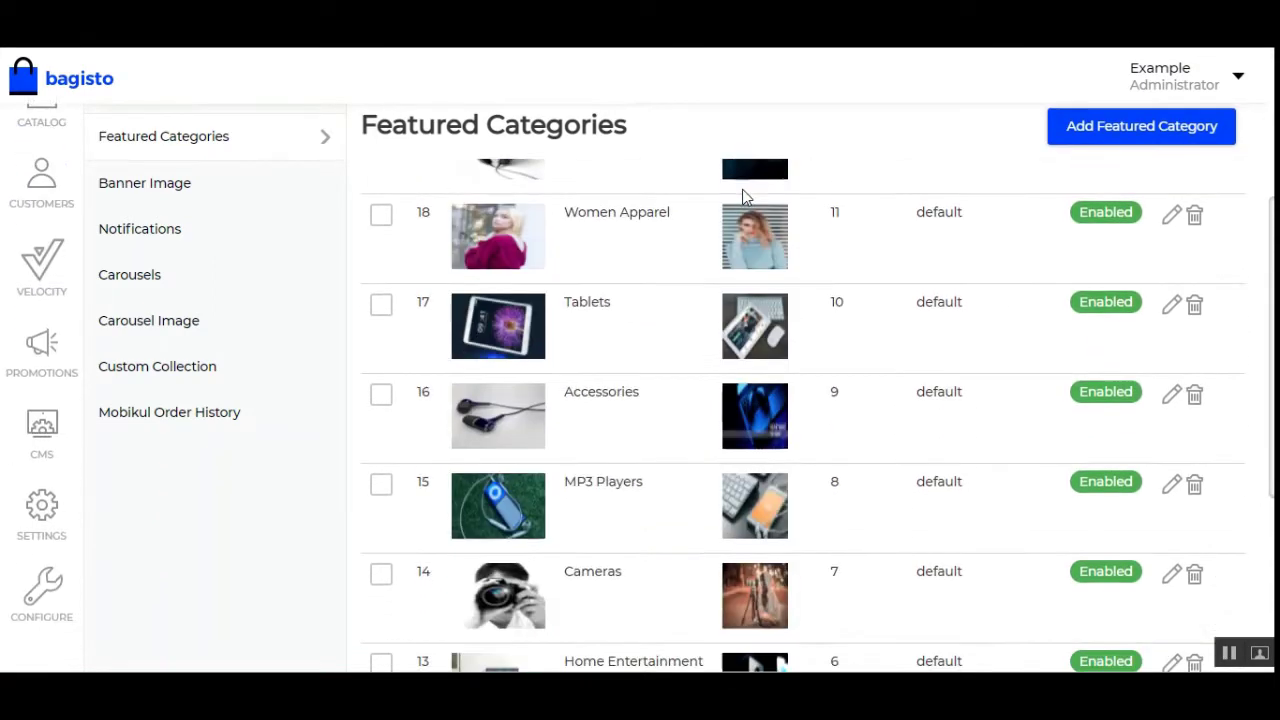
pyautogui.scroll(5, 742, 197)
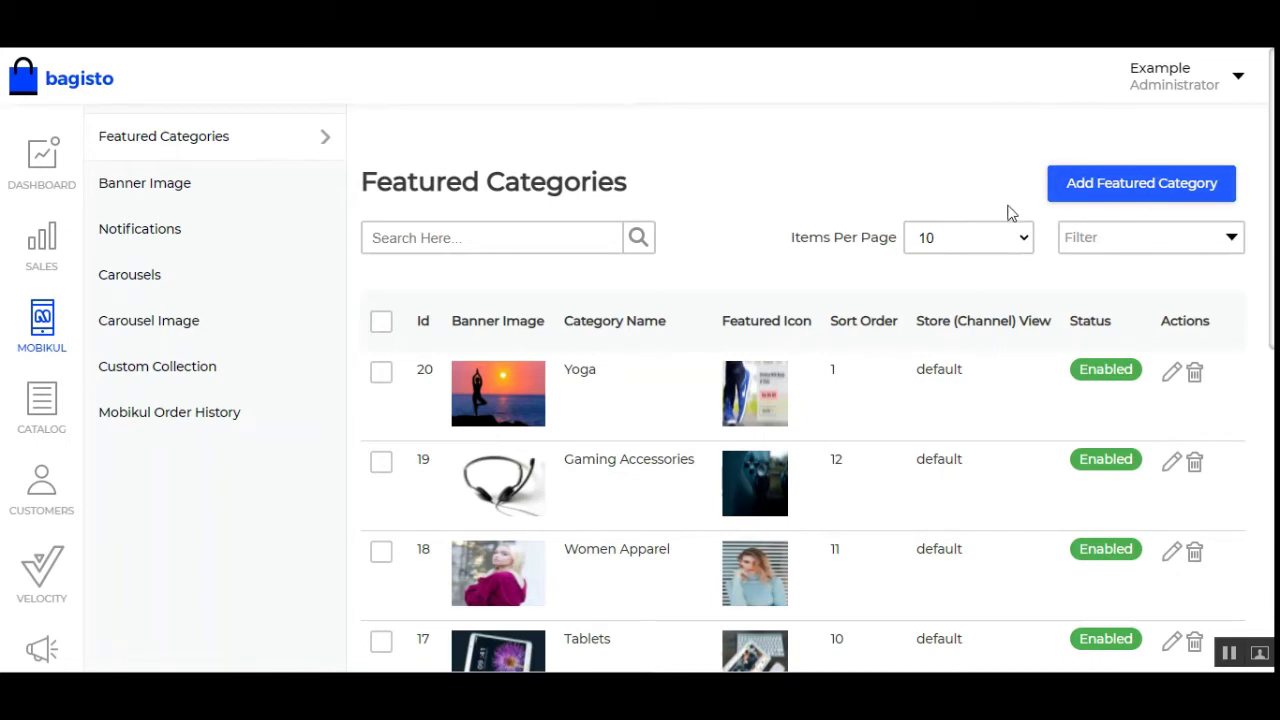
# Step: Start a new featured category and look through its icon, sort order, store view and status fields
pyautogui.click(1113, 193)
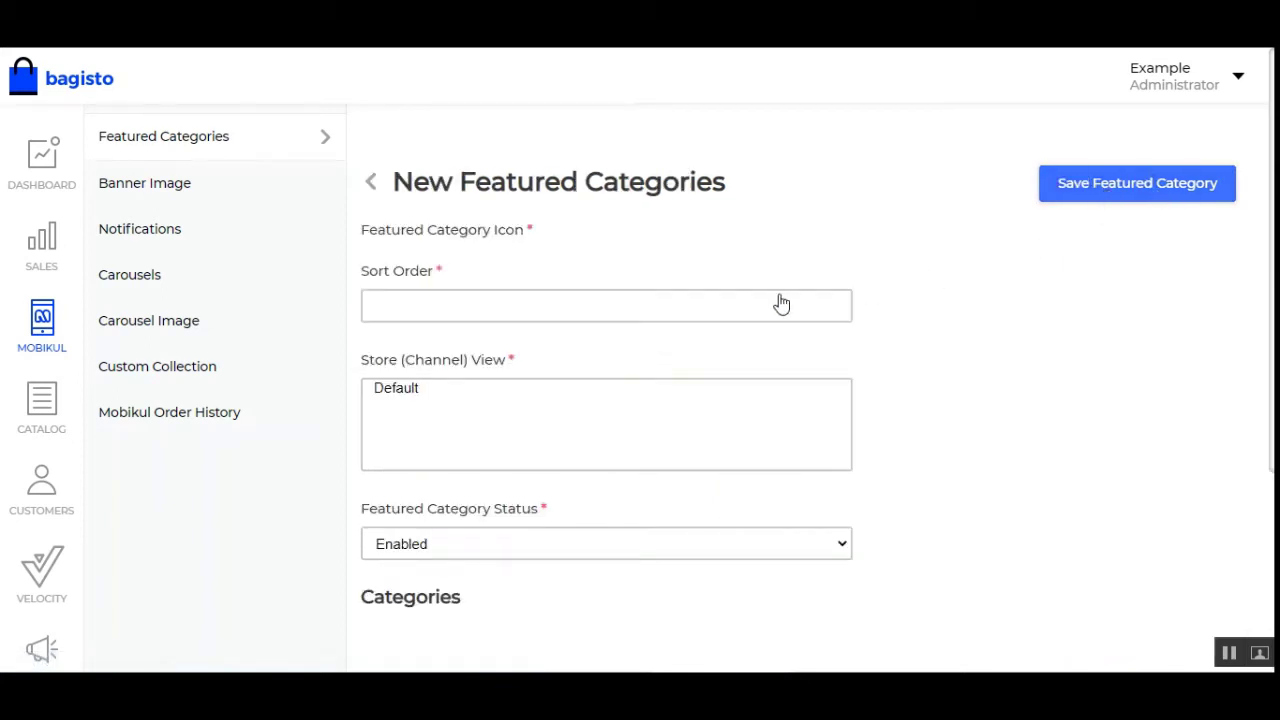
pyautogui.moveTo(455, 185); pyautogui.dragTo(718, 198)
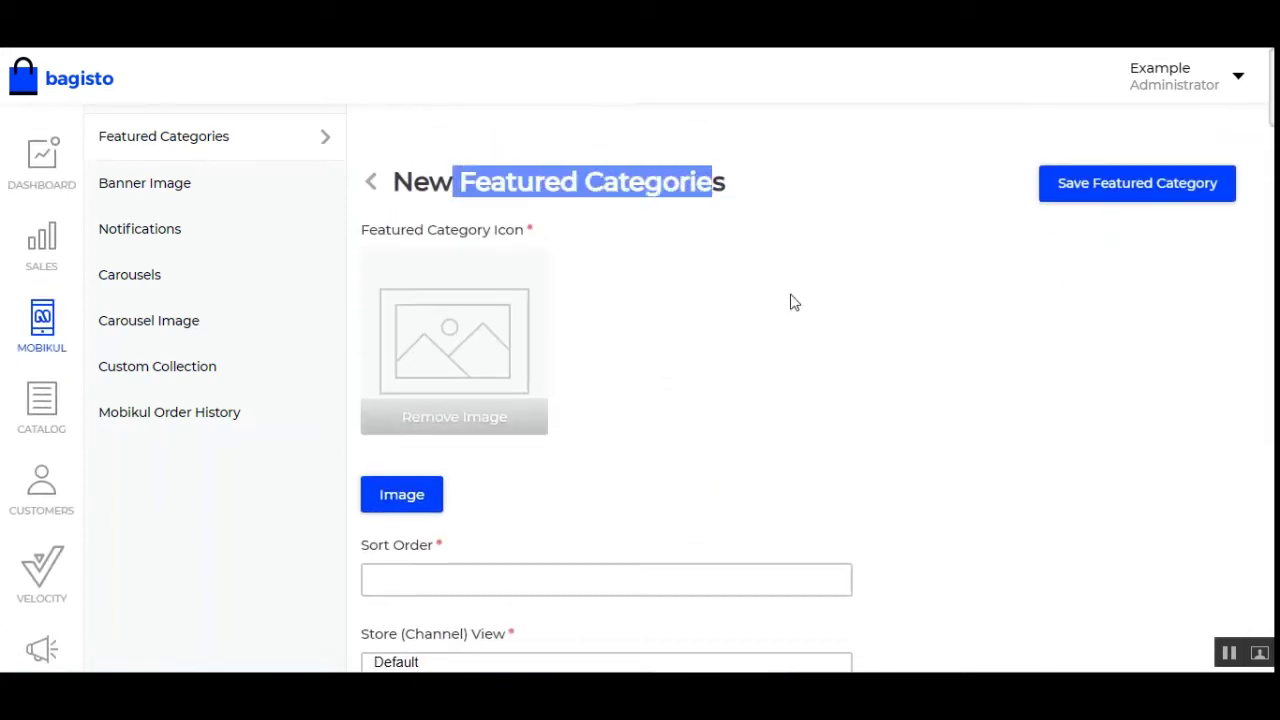
pyautogui.scroll(-5, 640, 400)
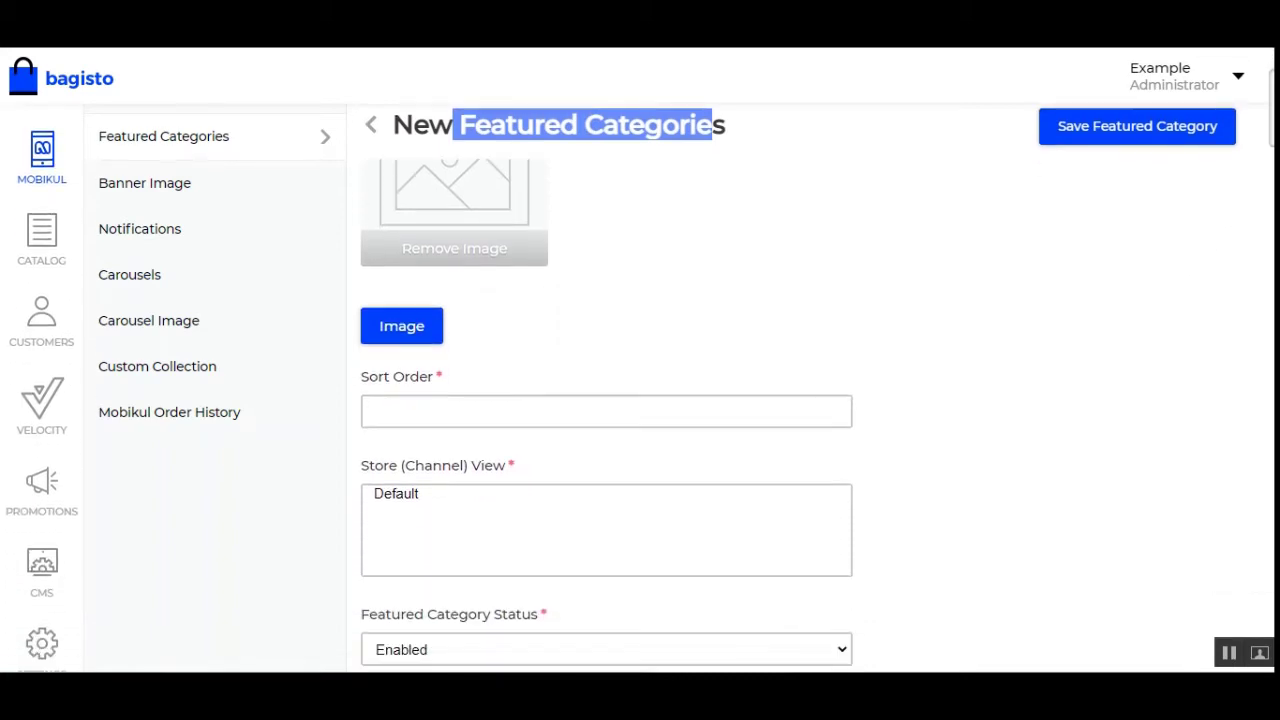
pyautogui.scroll(-3, 569, 251)
pyautogui.scroll(10, 569, 251)
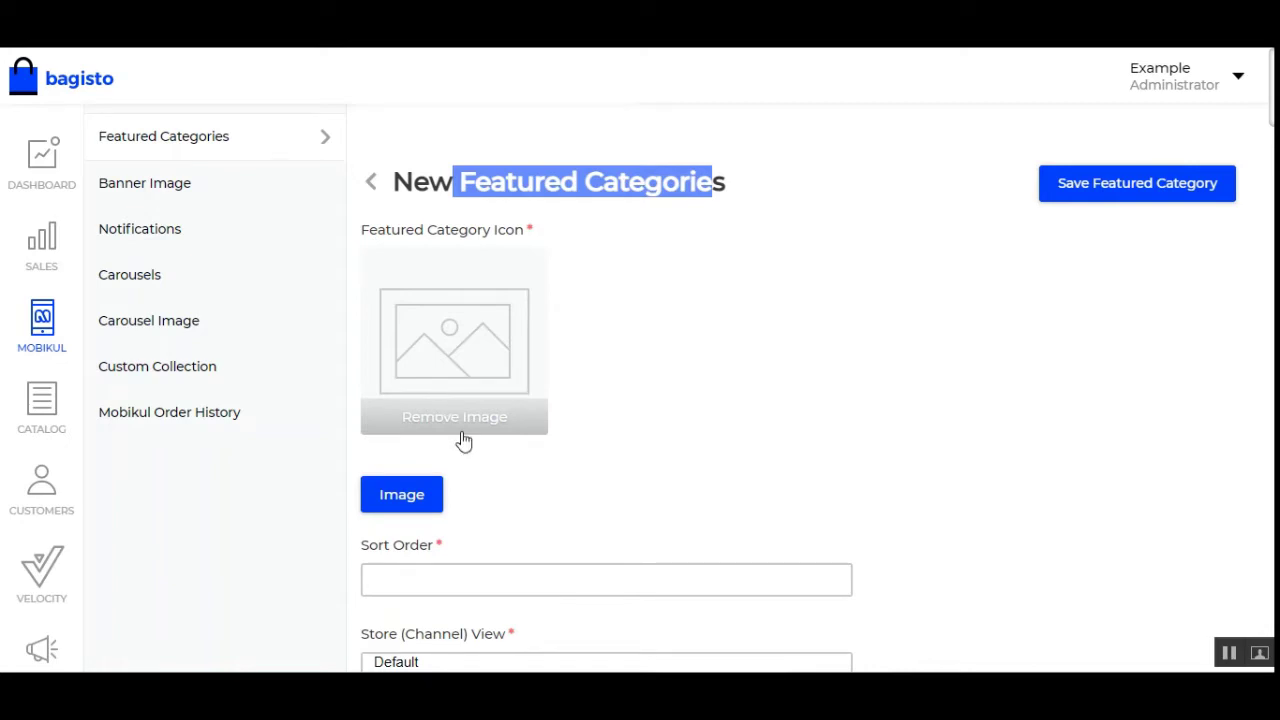
pyautogui.scroll(-2, 463, 437)
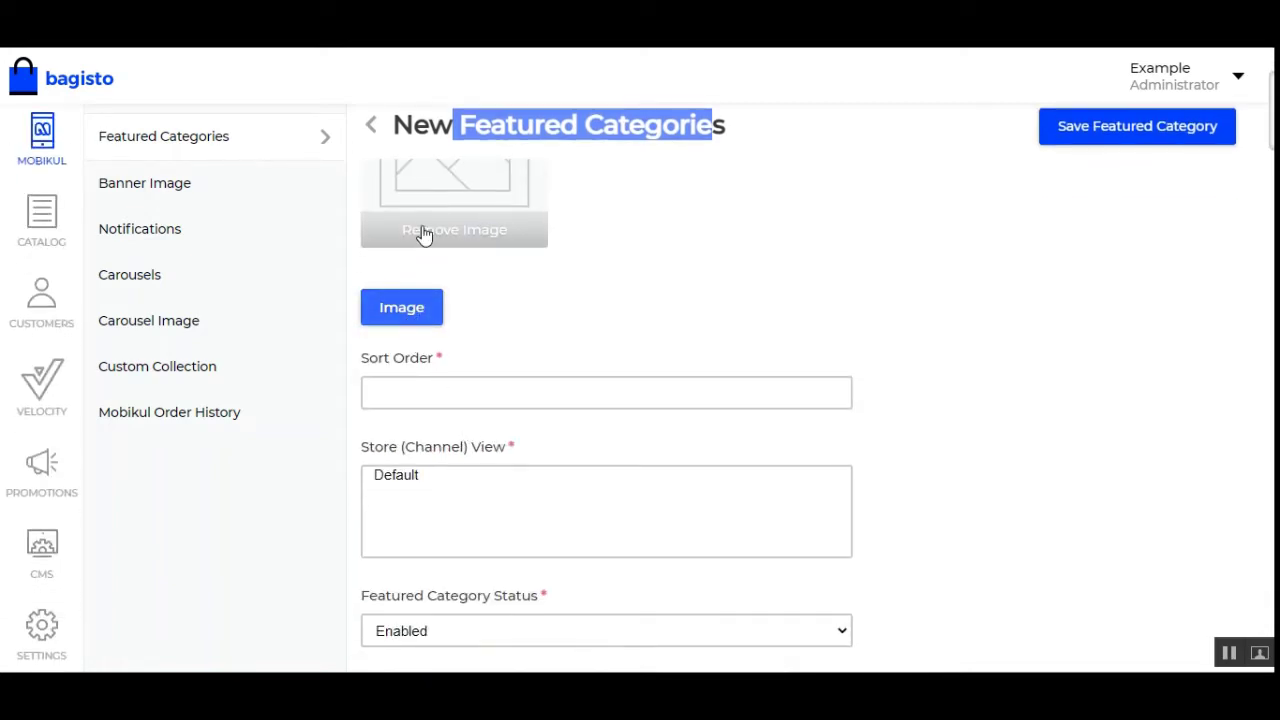
pyautogui.scroll(-2, 480, 392)
pyautogui.scroll(1, 505, 400)
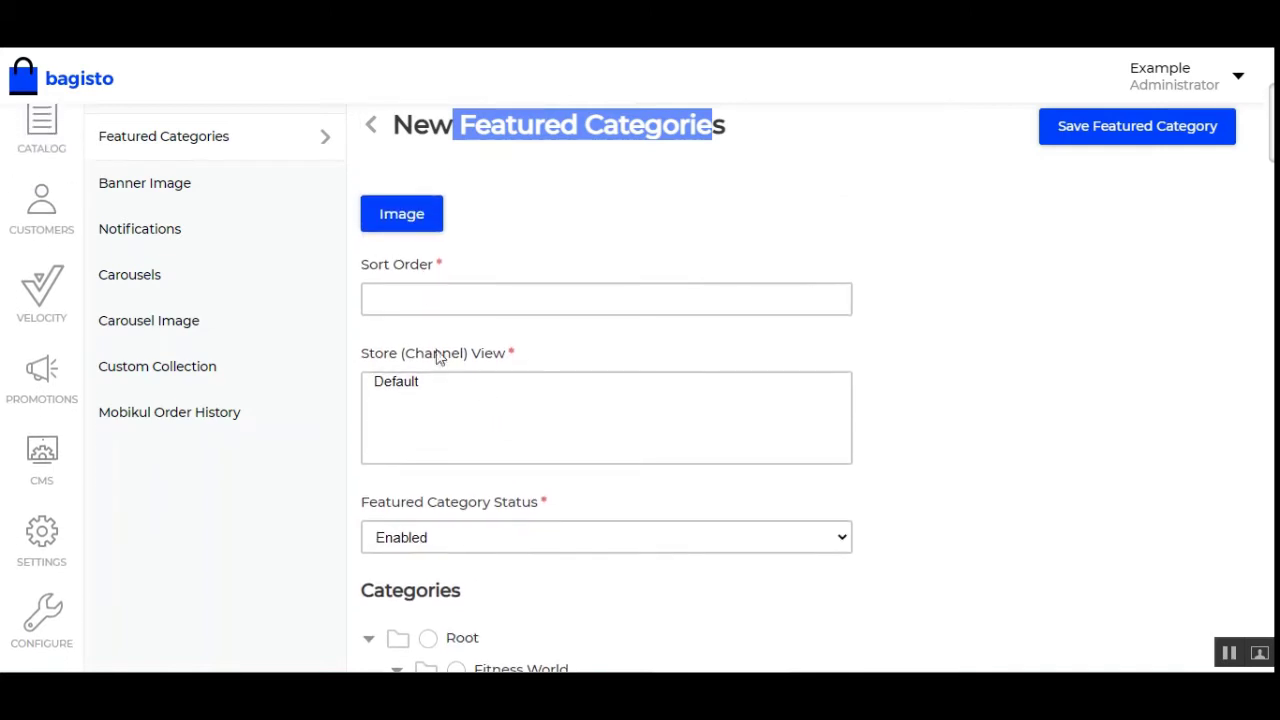
# Step: Set the new featured category's sort order to 1 and select the Default store (channel) view
pyautogui.click(404, 297)
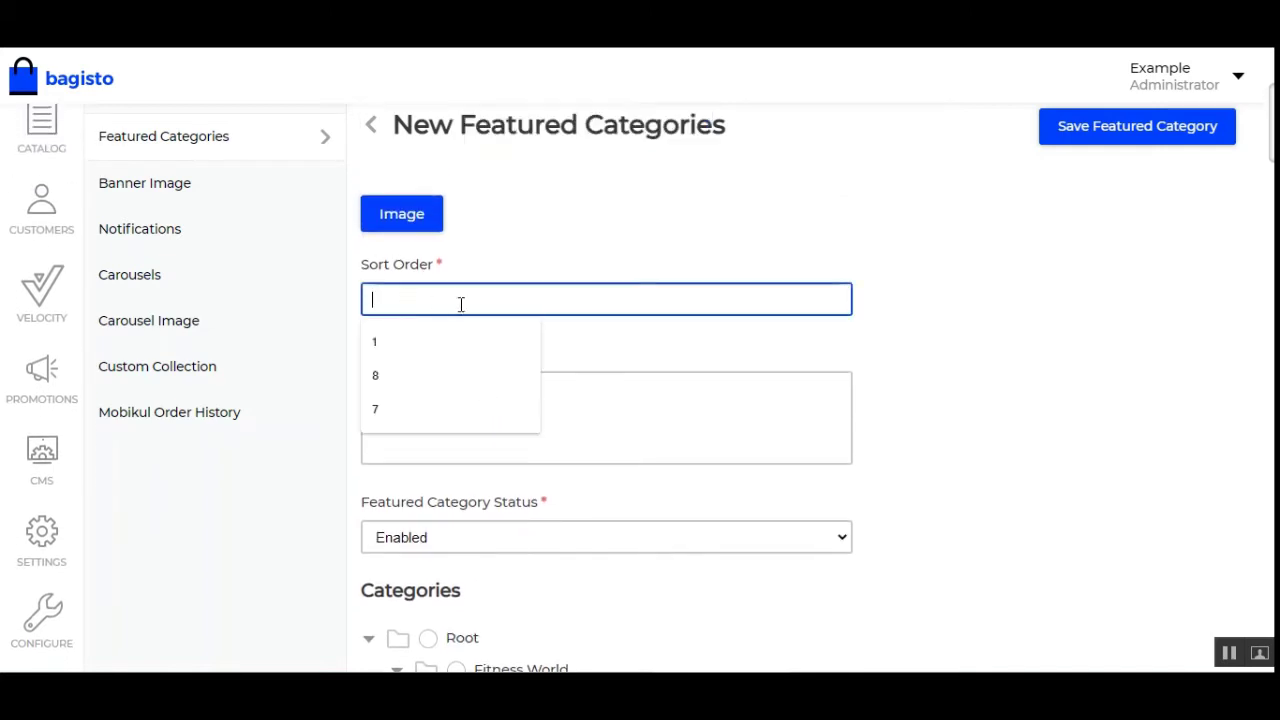
pyautogui.click(643, 245)
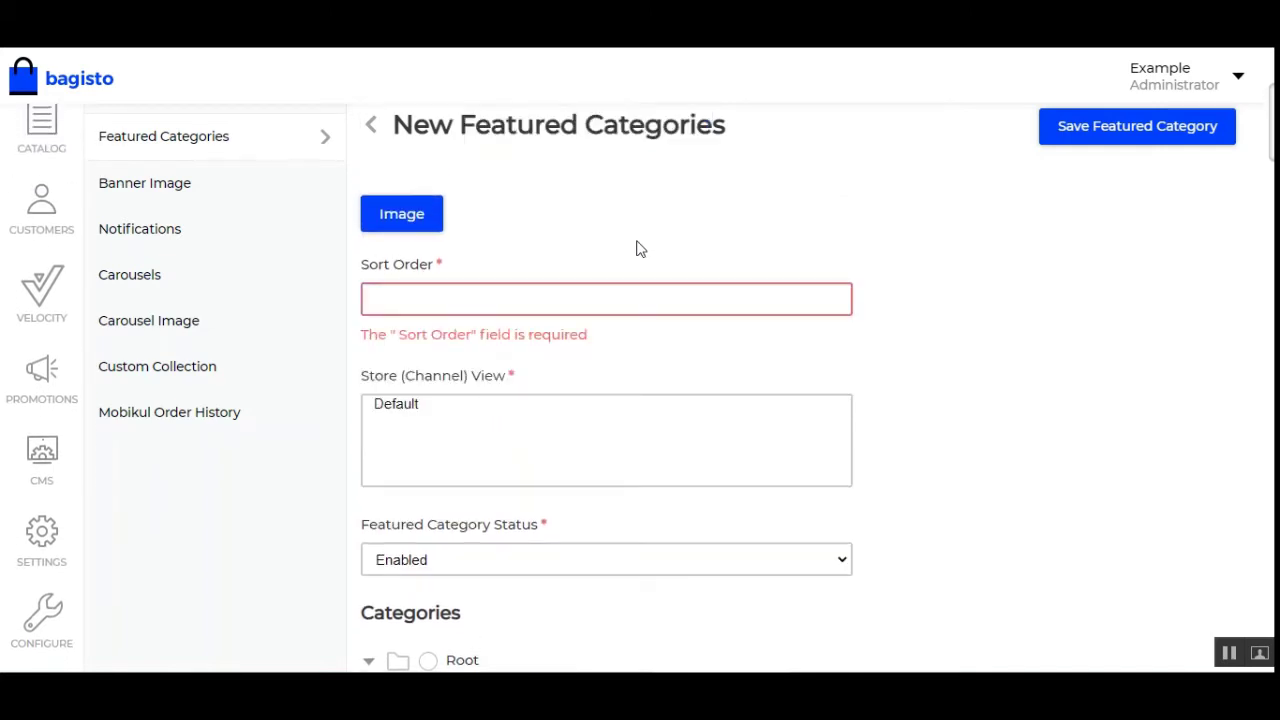
pyautogui.click(456, 307)
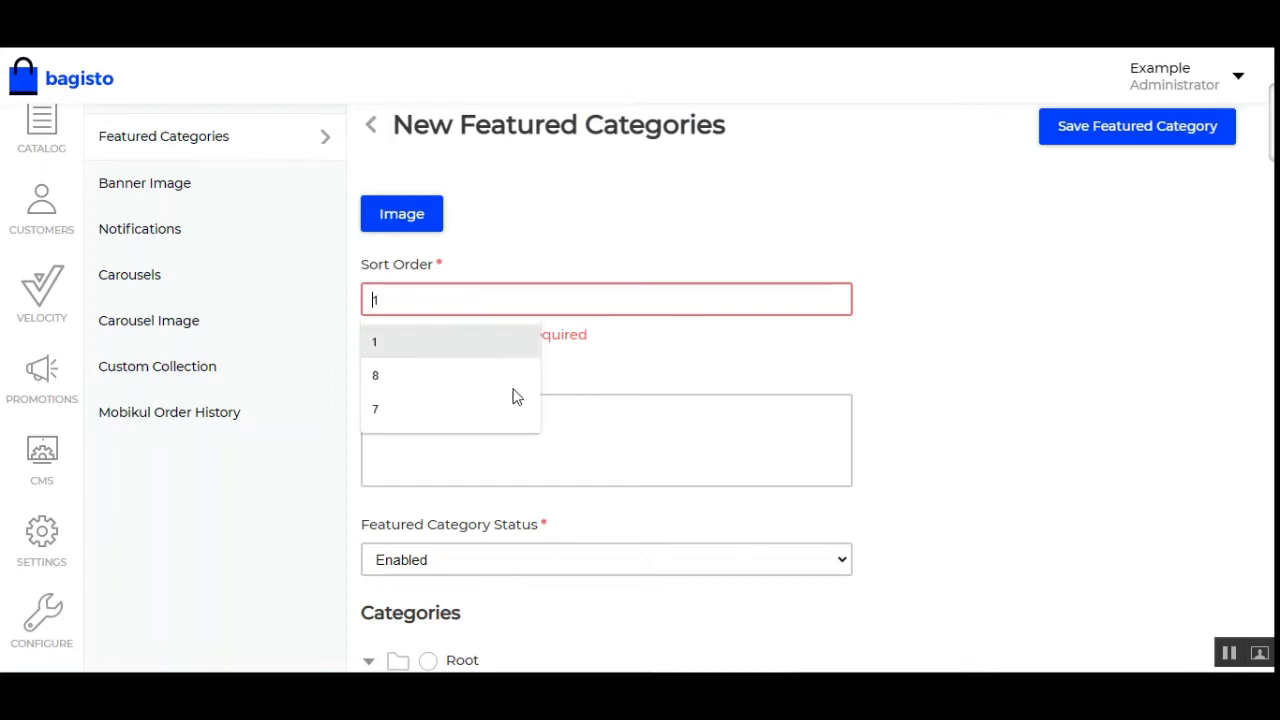
pyautogui.click(380, 343)
pyautogui.scroll(-1, 880, 392)
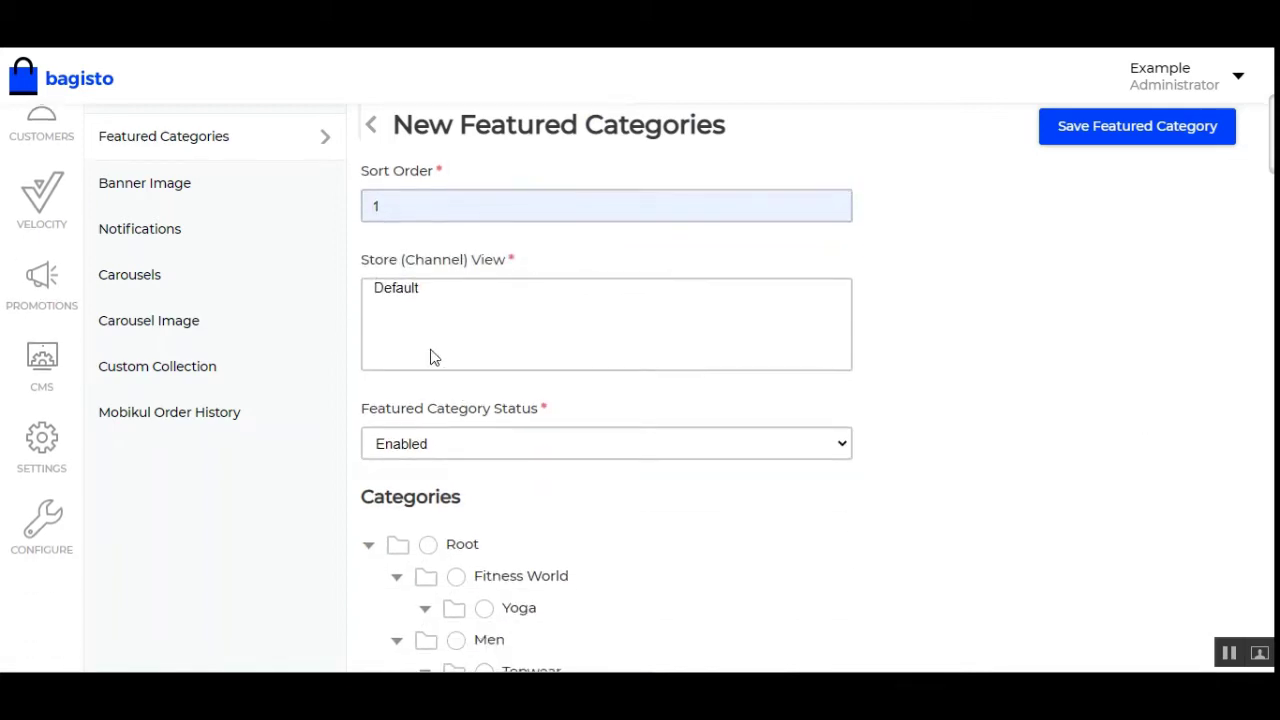
pyautogui.click(409, 292)
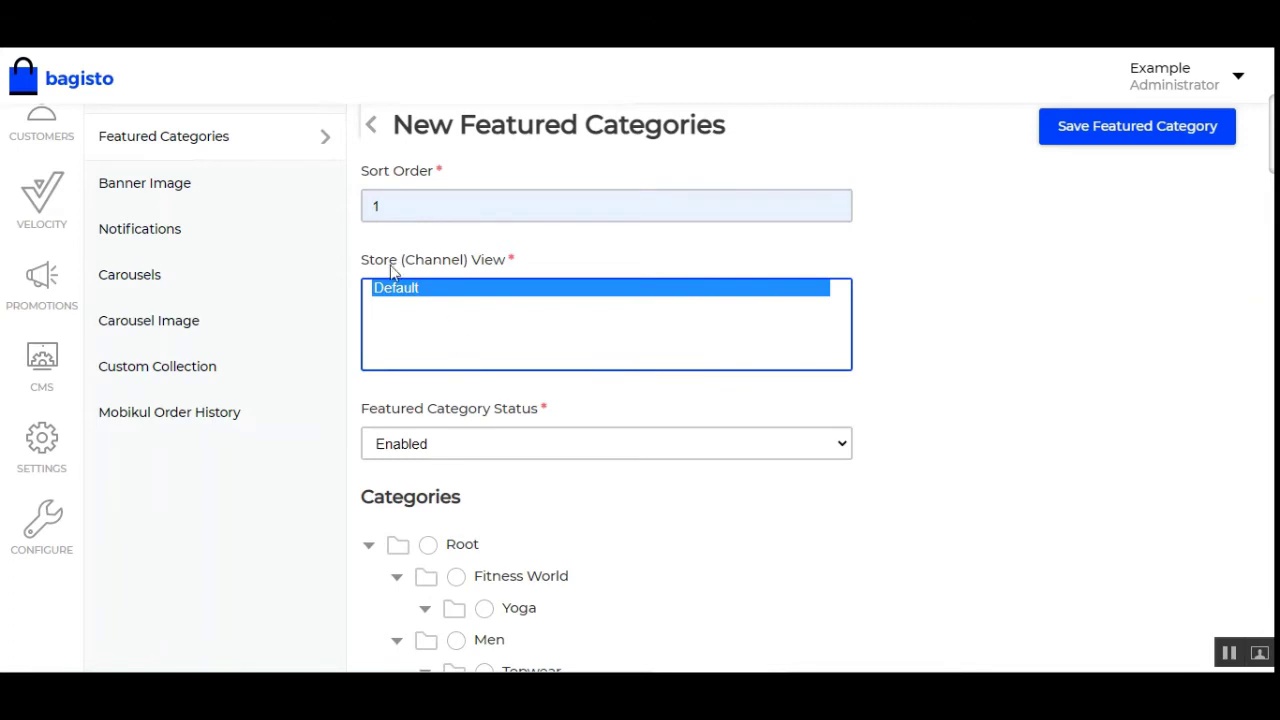
# Step: Keep the featured category status as Enabled and select Office furniture in the category tree
pyautogui.scroll(-2, 538, 444)
pyautogui.moveTo(386, 224); pyautogui.dragTo(517, 271)
pyautogui.click(546, 264)
pyautogui.click(546, 264)
pyautogui.scroll(-10, 475, 418)
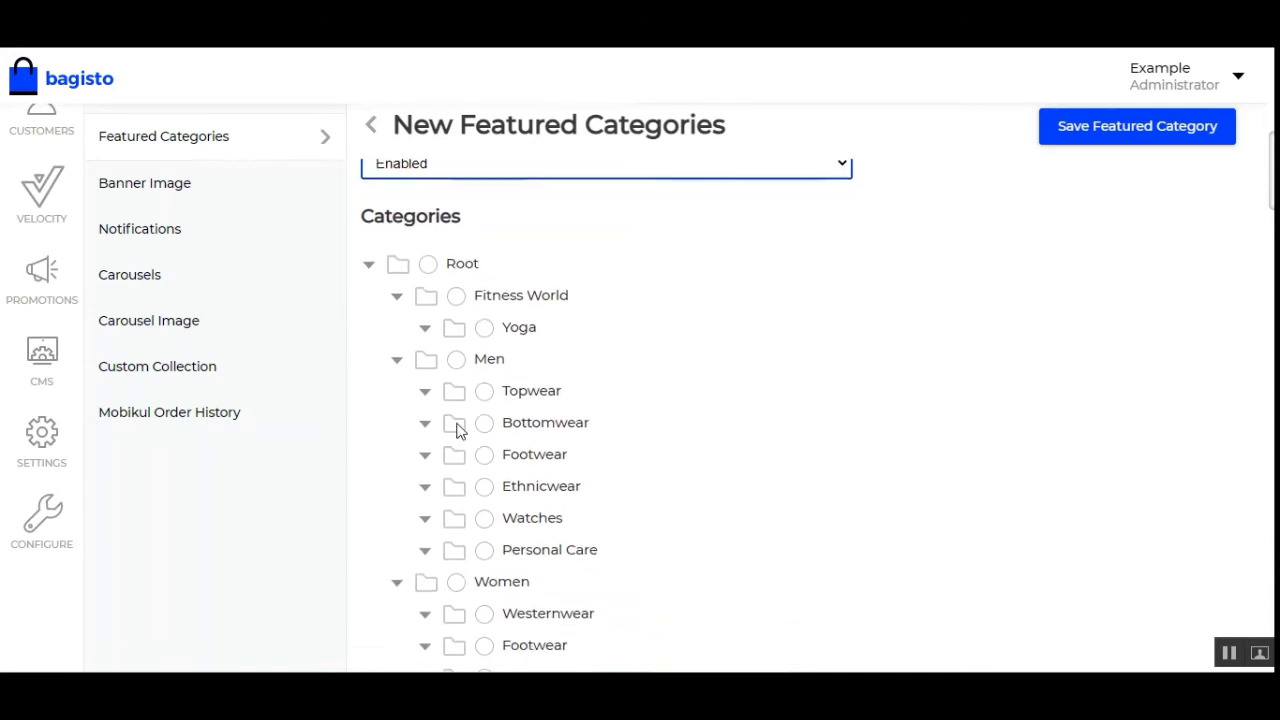
pyautogui.scroll(-10, 460, 436)
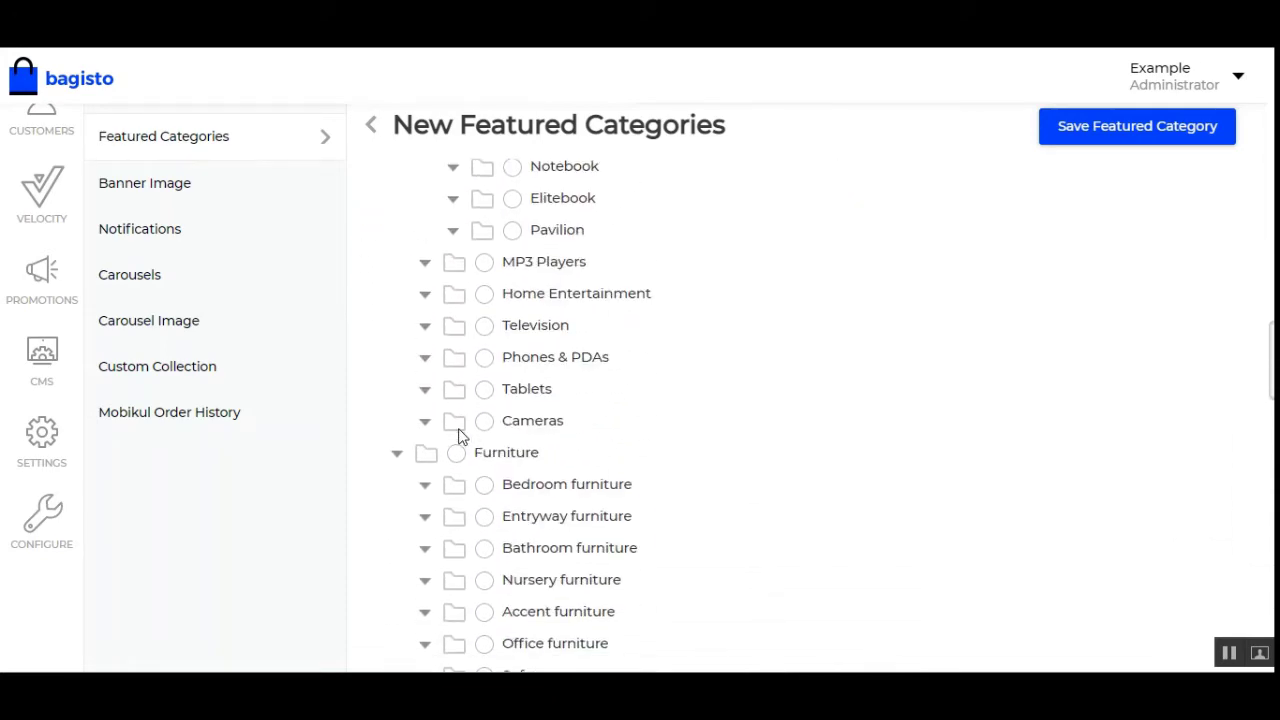
pyautogui.scroll(4, 463, 437)
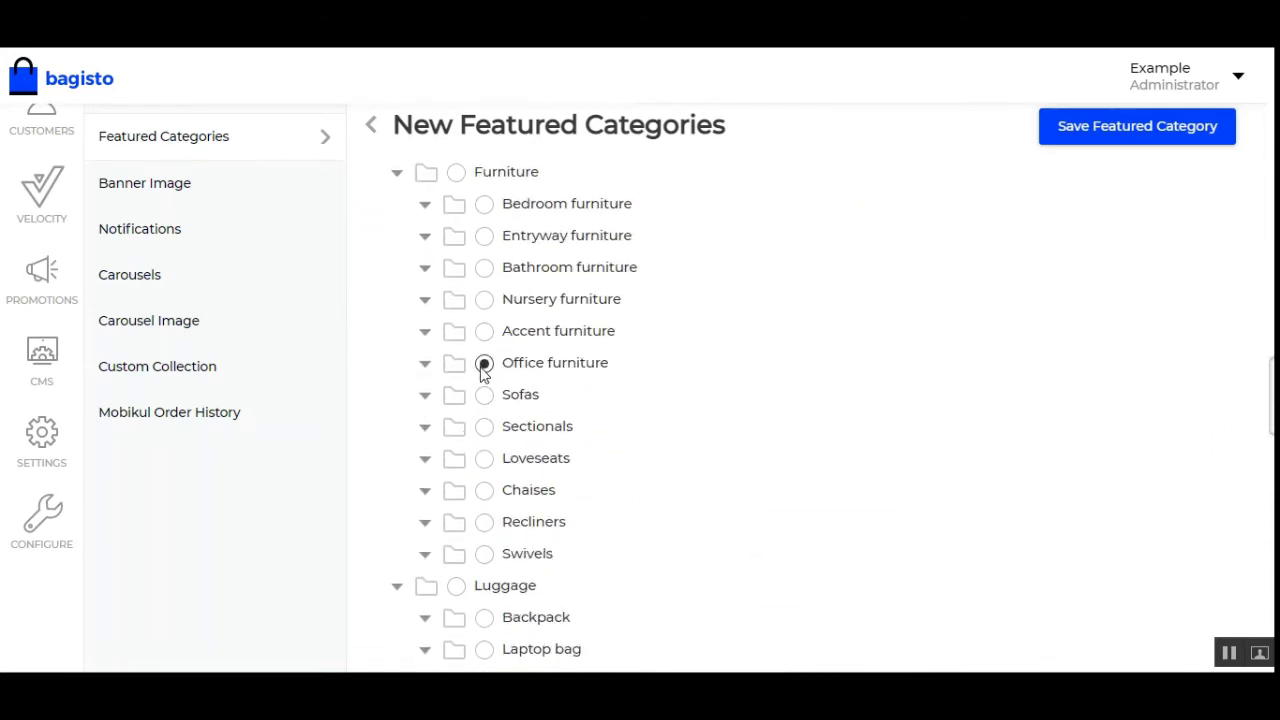
# Step: Check the completed form back up to the category icon and try to save the featured category
pyautogui.scroll(8, 483, 405)
pyautogui.scroll(10, 483, 405)
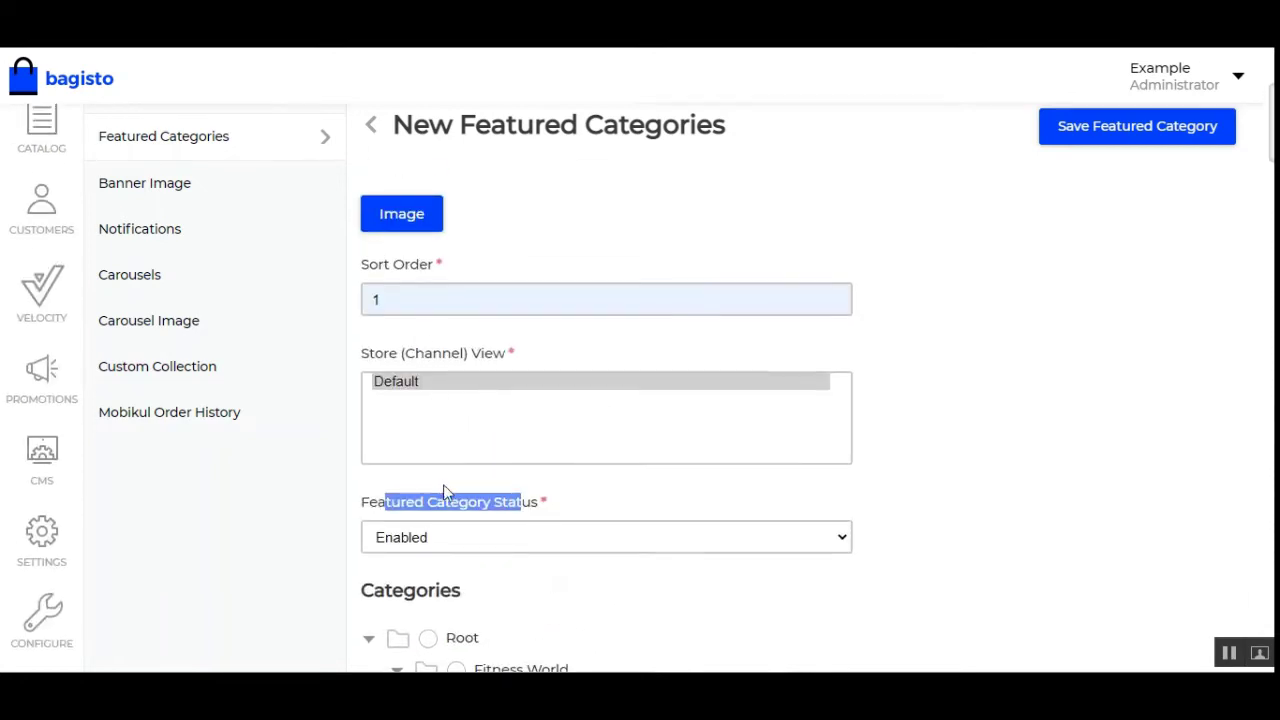
pyautogui.scroll(2, 440, 390)
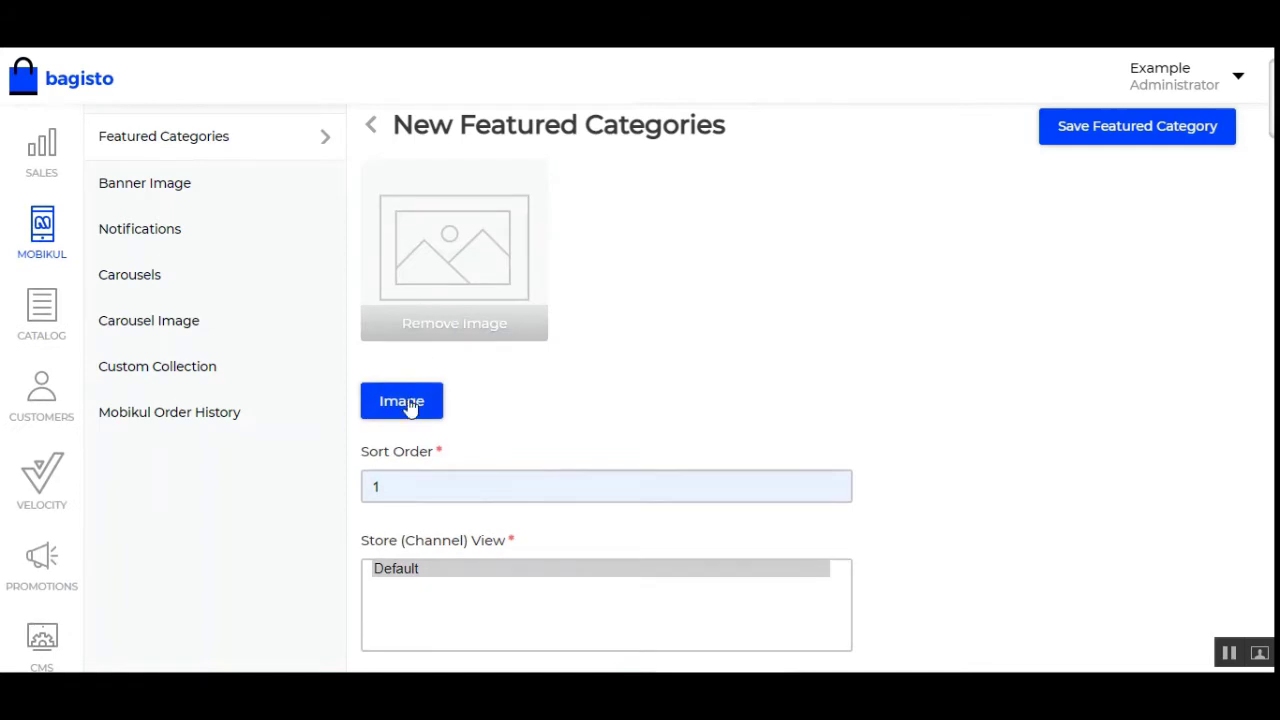
pyautogui.click(1110, 138)
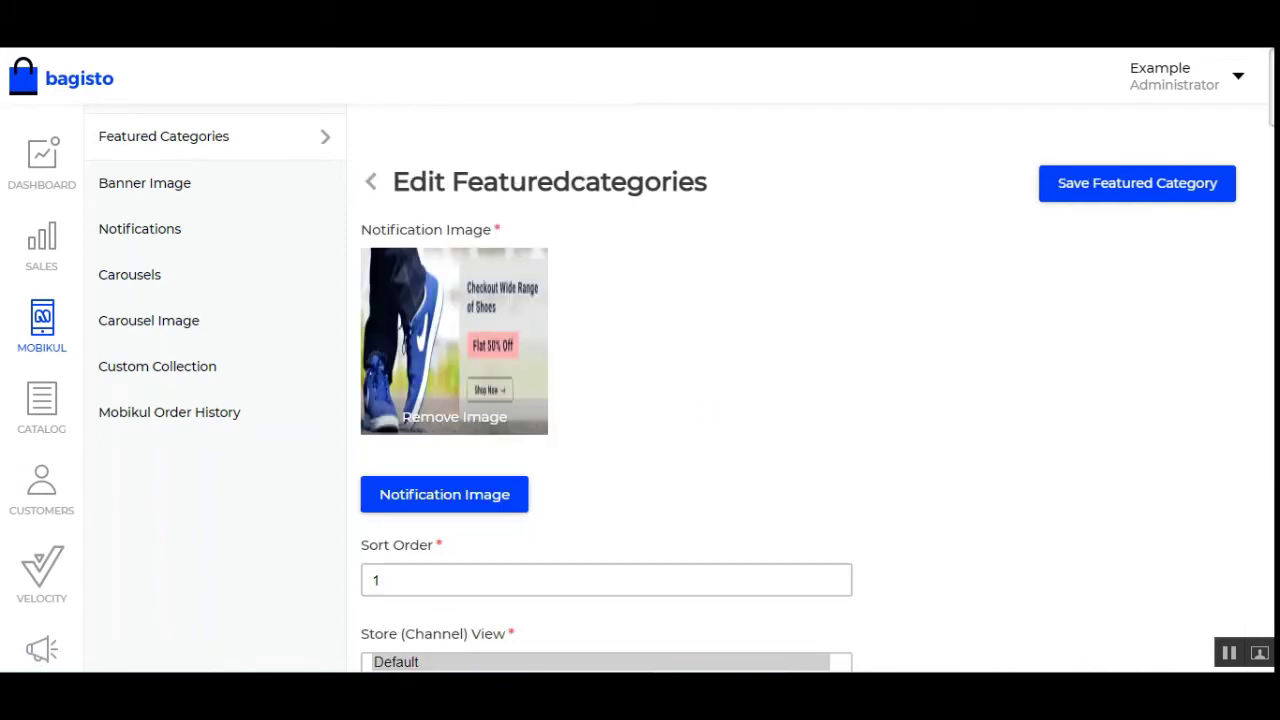
# Step: Examine the Yoga featured category's image, sort order, status and assigned category, and return to the featured categories list
pyautogui.scroll(-7, 607, 417)
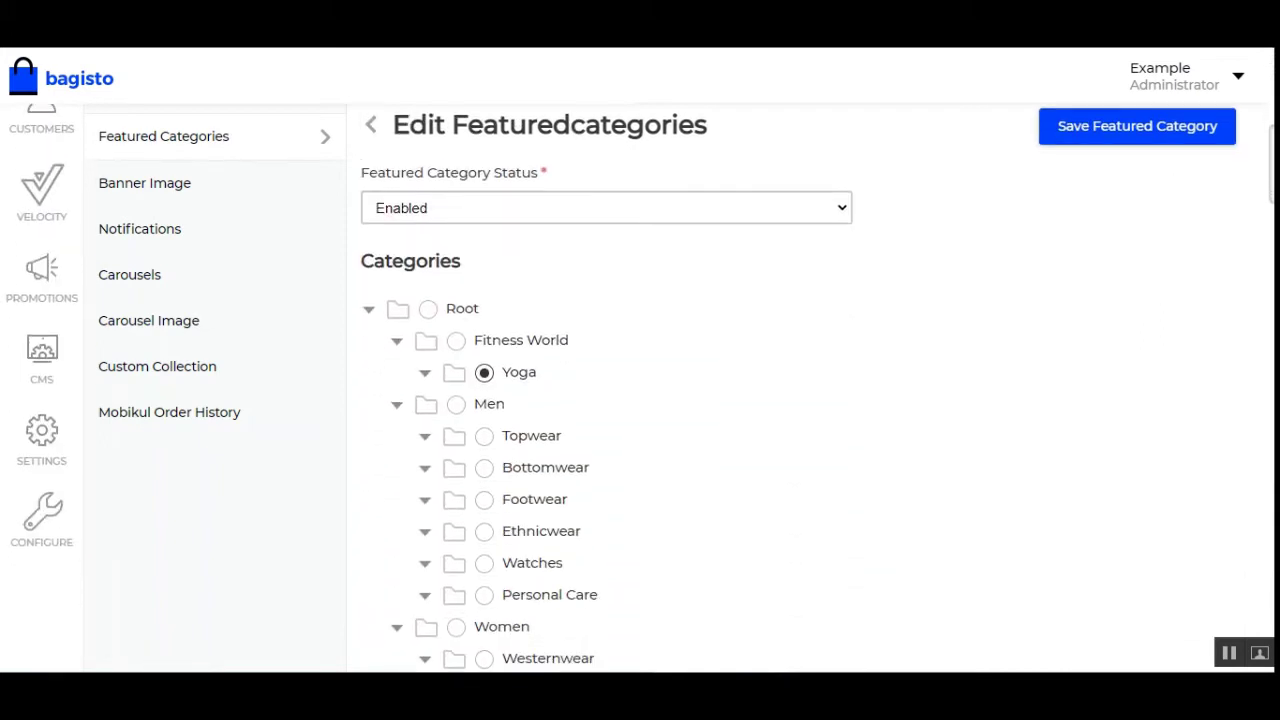
pyautogui.scroll(8, 963, 378)
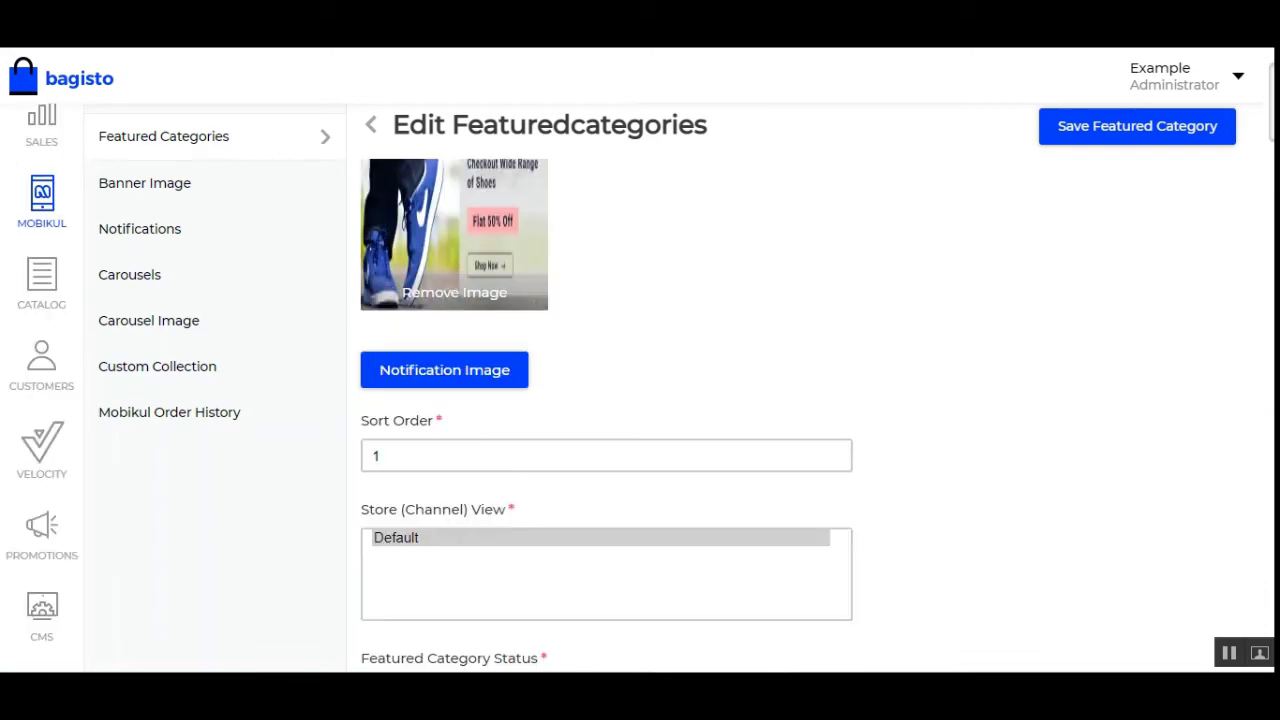
pyautogui.scroll(1, 963, 378)
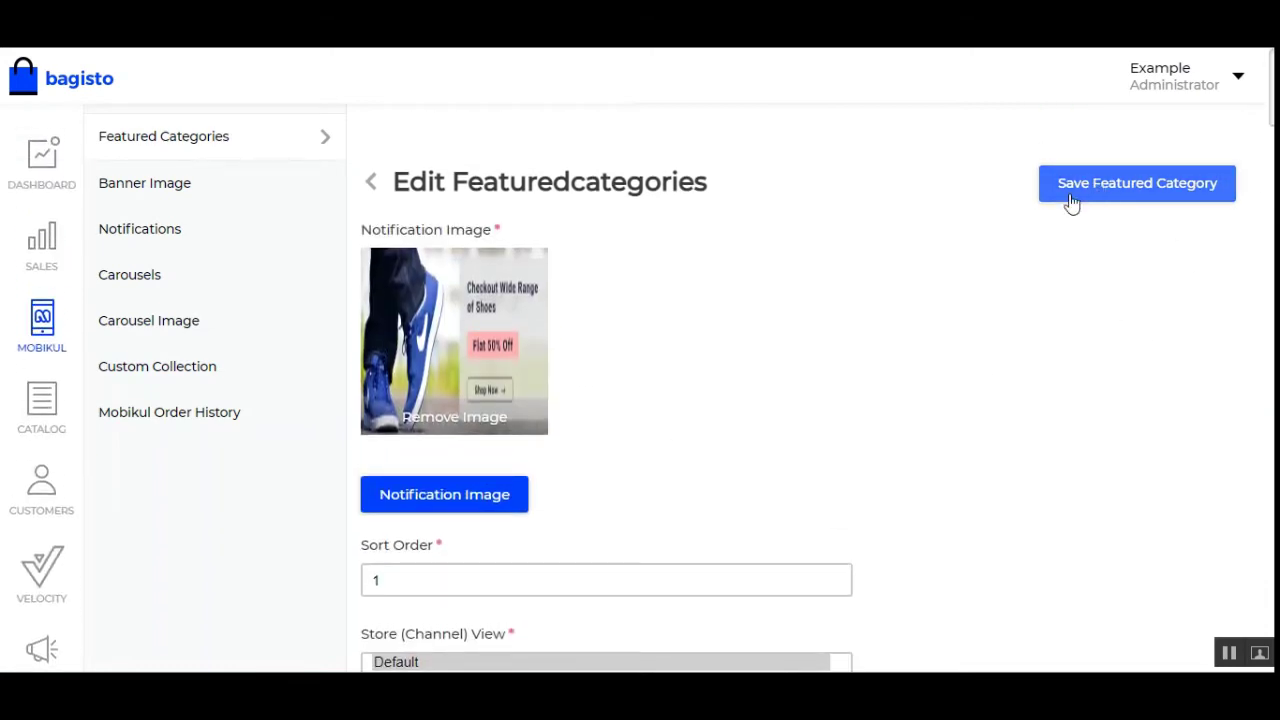
pyautogui.click(1183, 192)
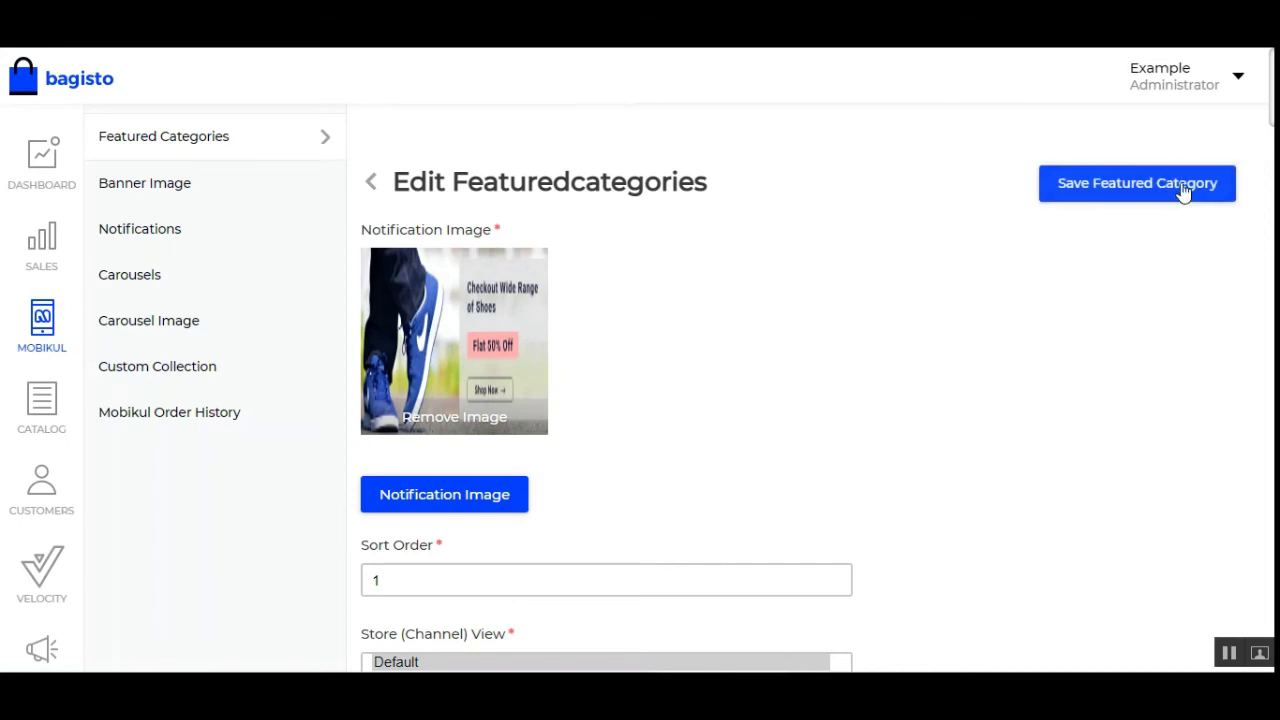
pyautogui.click(371, 184)
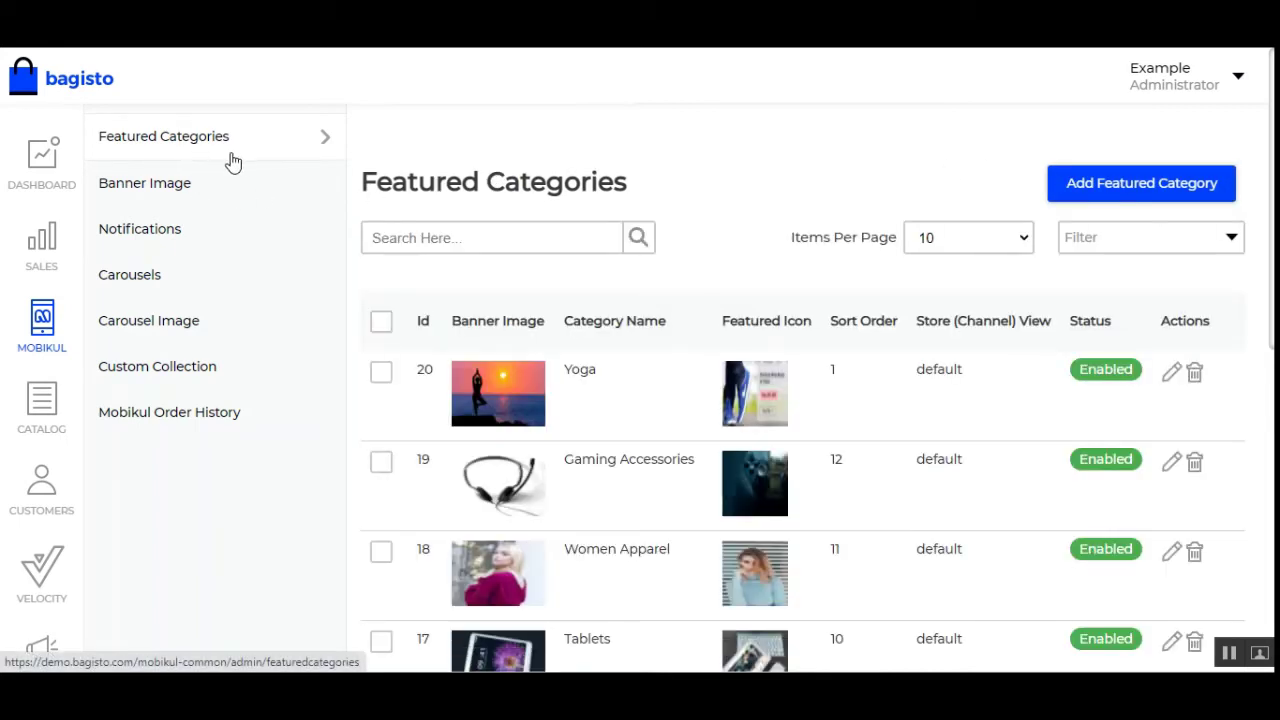
# Step: Open the Mobikul Banner Image page and look through the list of banners
pyautogui.click(185, 197)
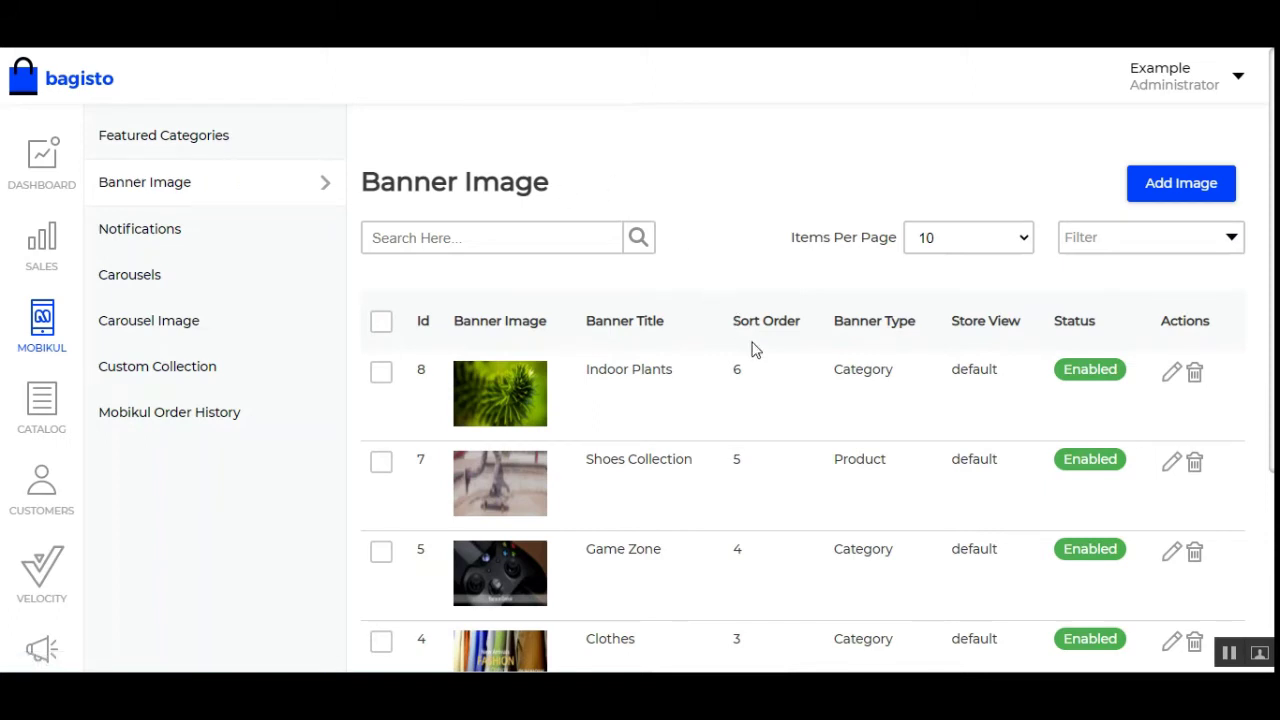
pyautogui.scroll(-1, 765, 372)
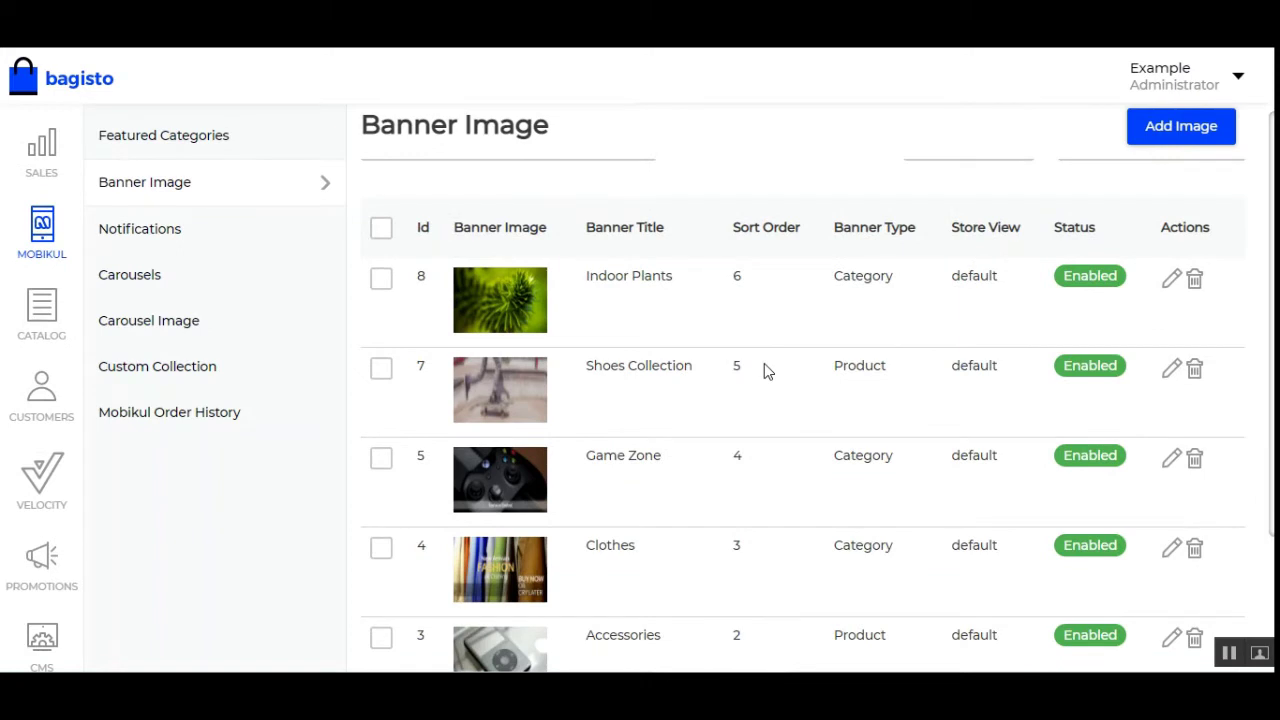
pyautogui.scroll(1, 764, 368)
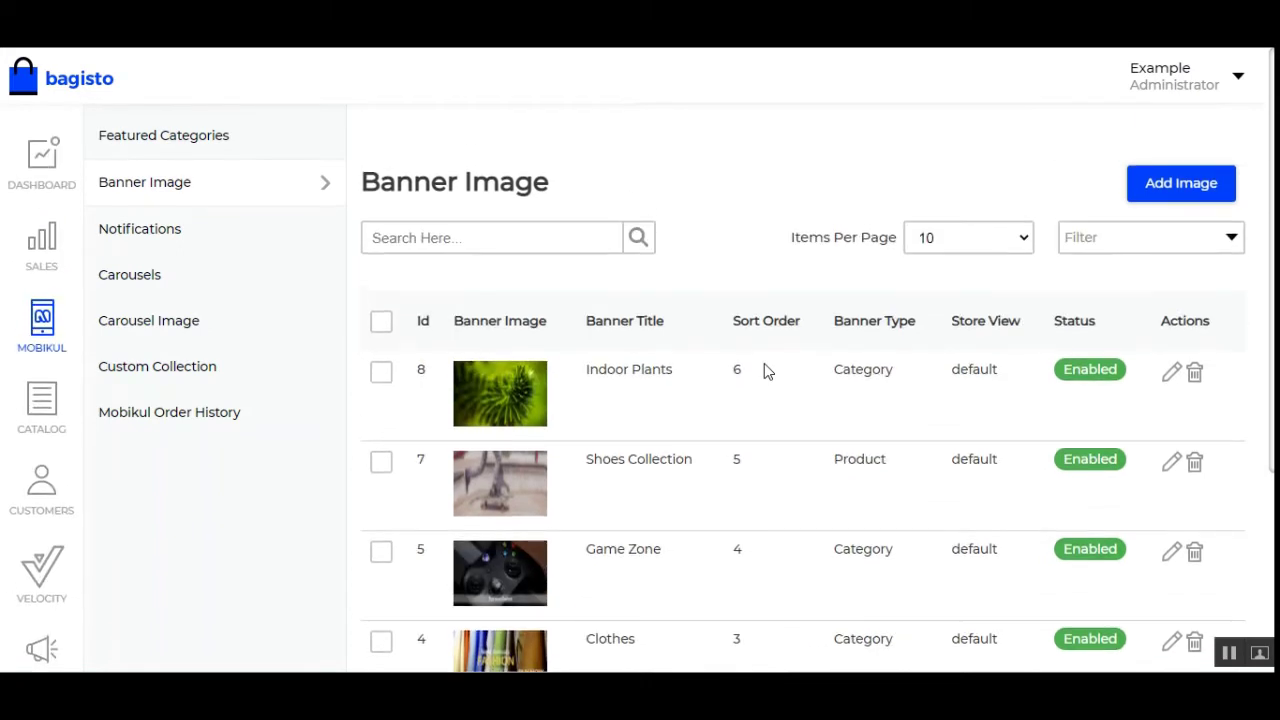
# Step: Start a new banner image and set its title to "Summer Offers!"
pyautogui.click(1180, 190)
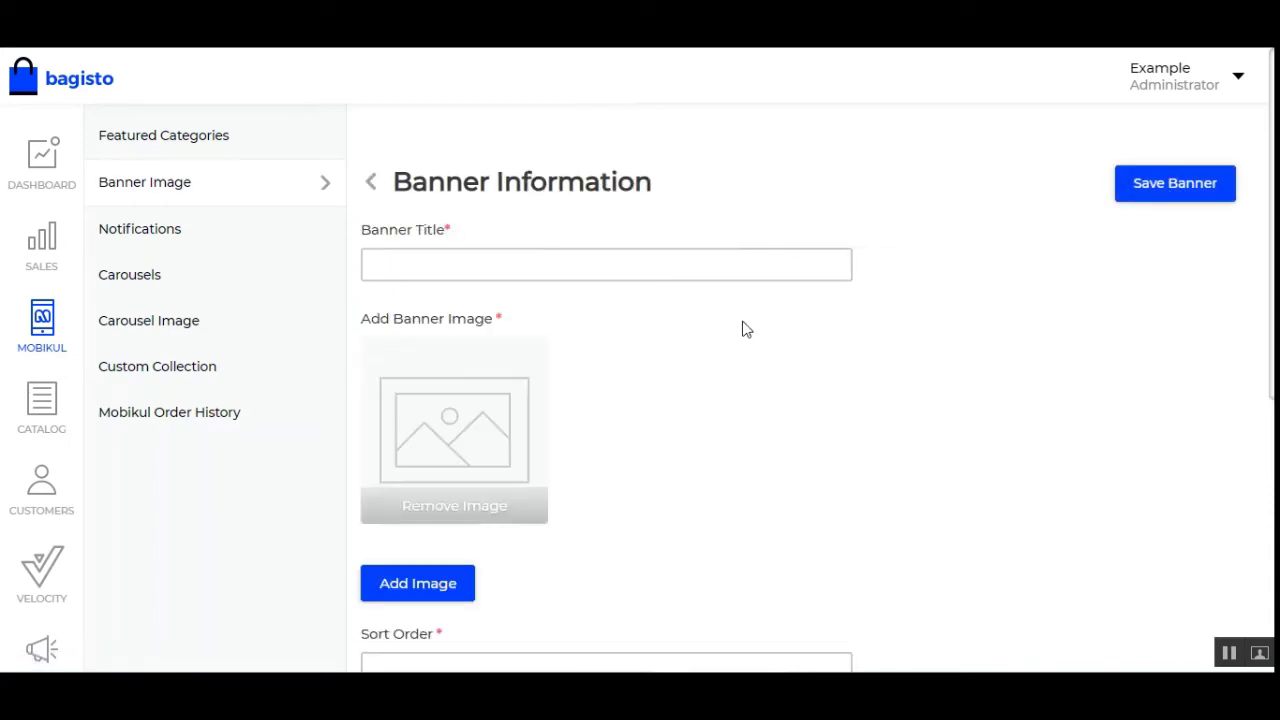
pyautogui.moveTo(398, 232); pyautogui.dragTo(445, 233)
pyautogui.click(450, 271)
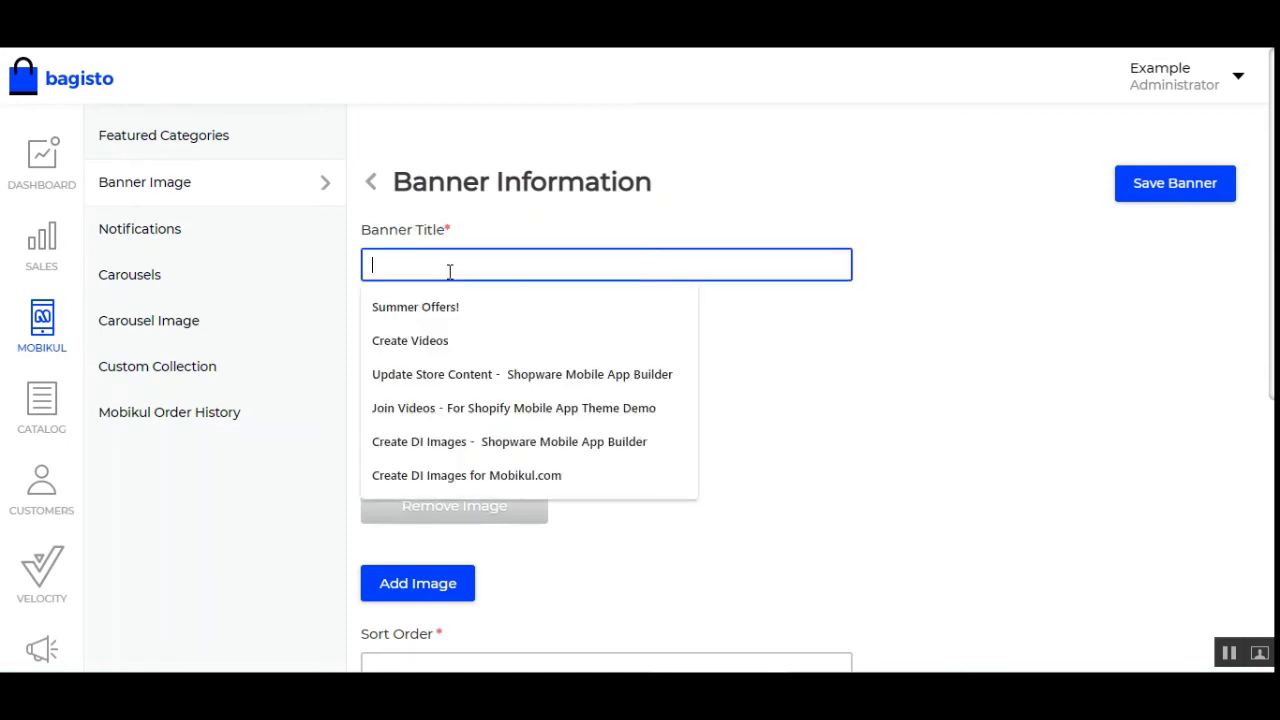
pyautogui.click(497, 306)
pyautogui.scroll(-2, 700, 355)
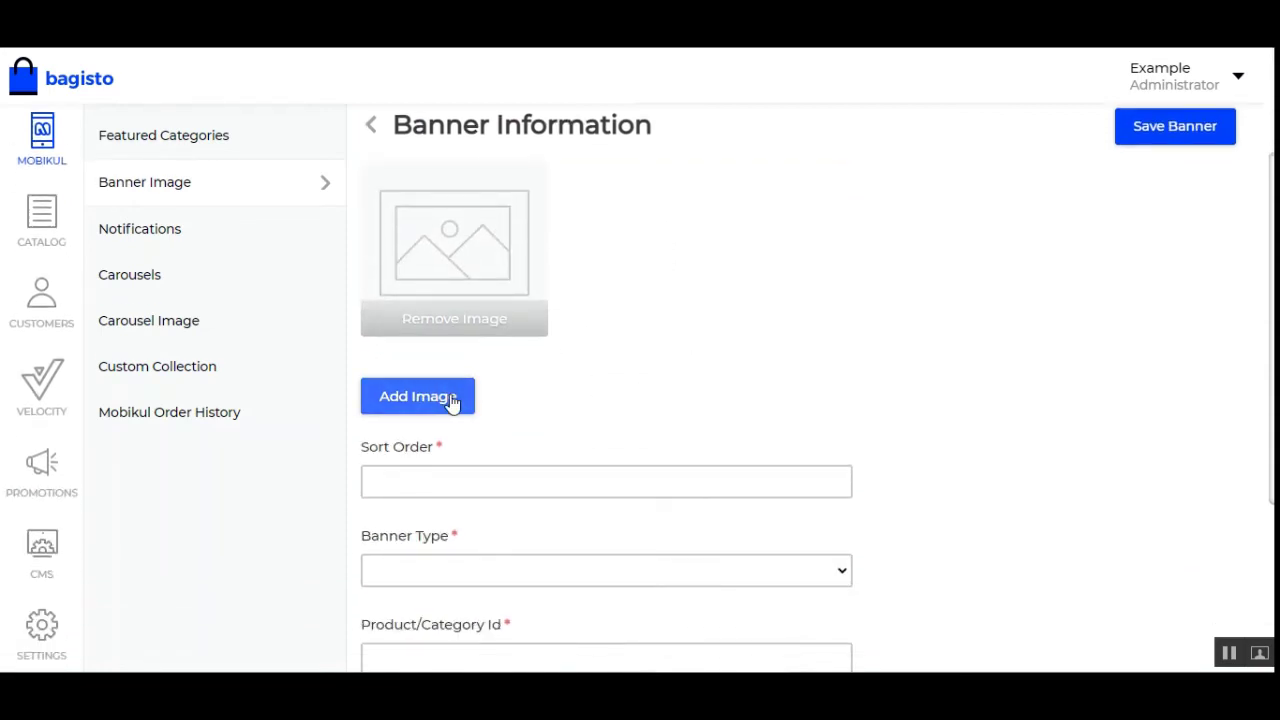
# Step: Set the banner's sort order to 1 and its banner type to Product
pyautogui.scroll(-2, 462, 274)
pyautogui.click(466, 289)
pyautogui.click(408, 332)
pyautogui.scroll(-1, 534, 331)
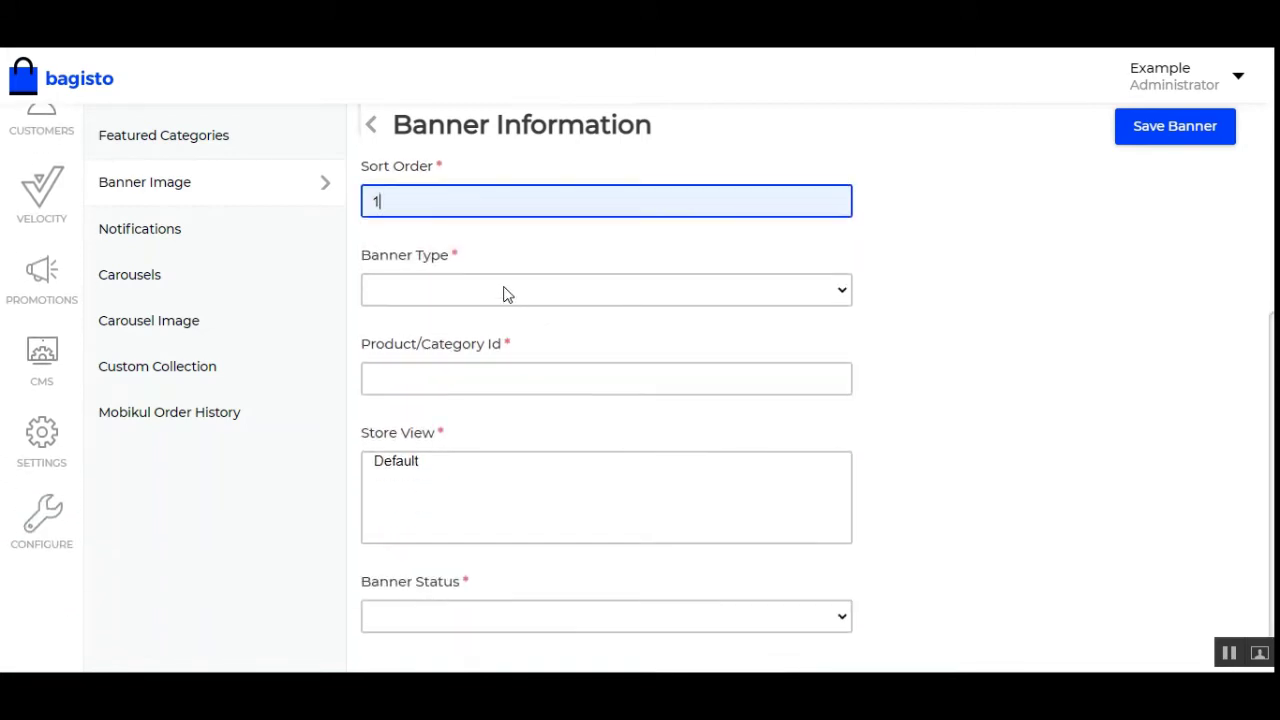
pyautogui.click(503, 290)
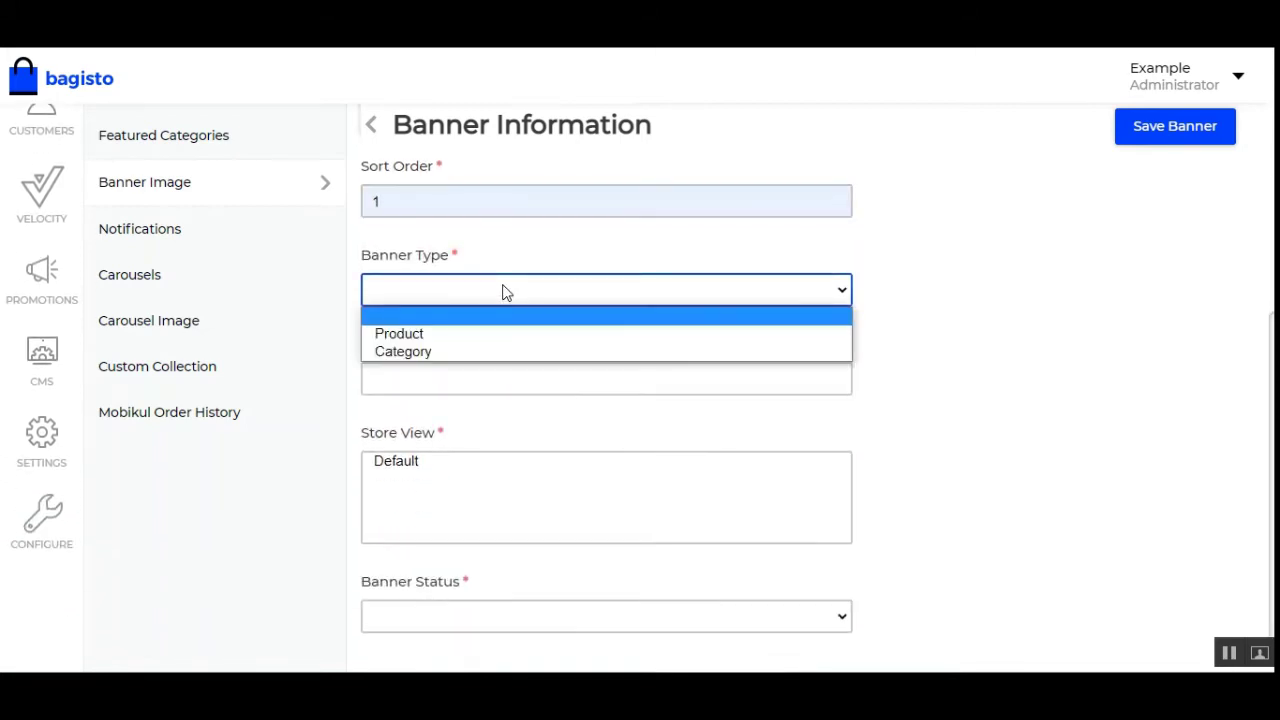
pyautogui.click(482, 340)
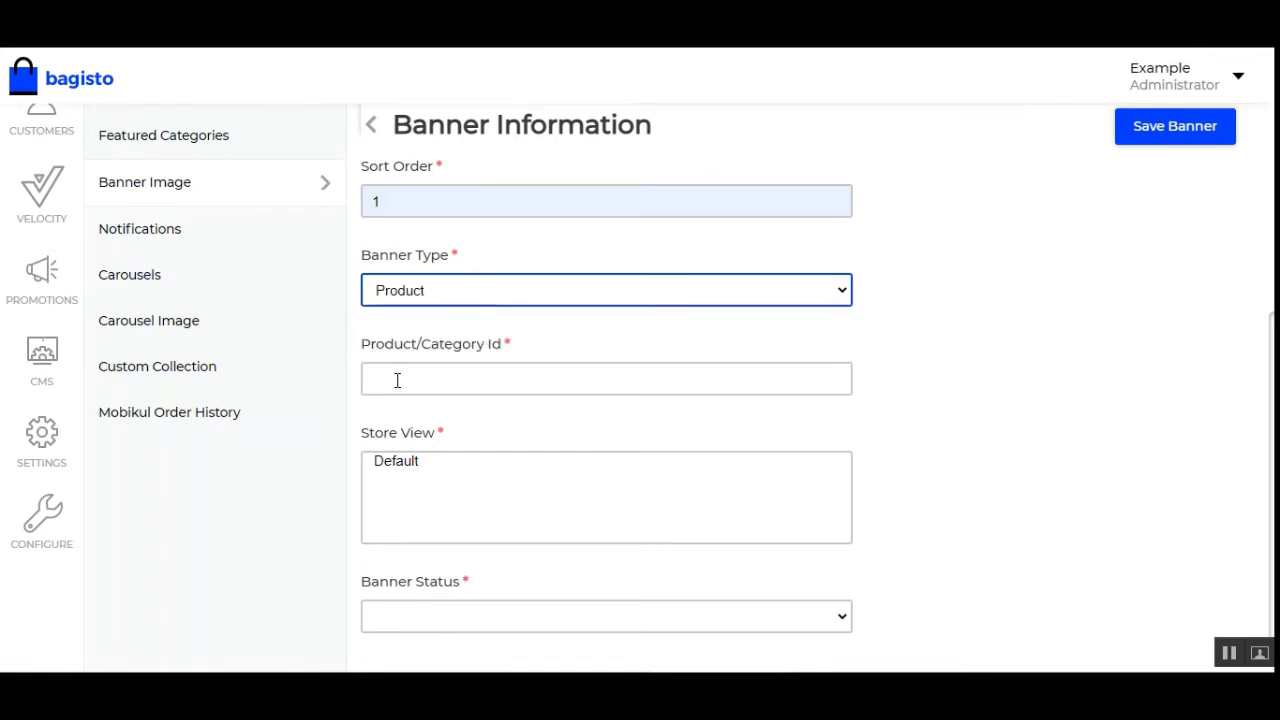
# Step: Switch the banner type to Category and back to Product
pyautogui.click(467, 297)
pyautogui.click(446, 351)
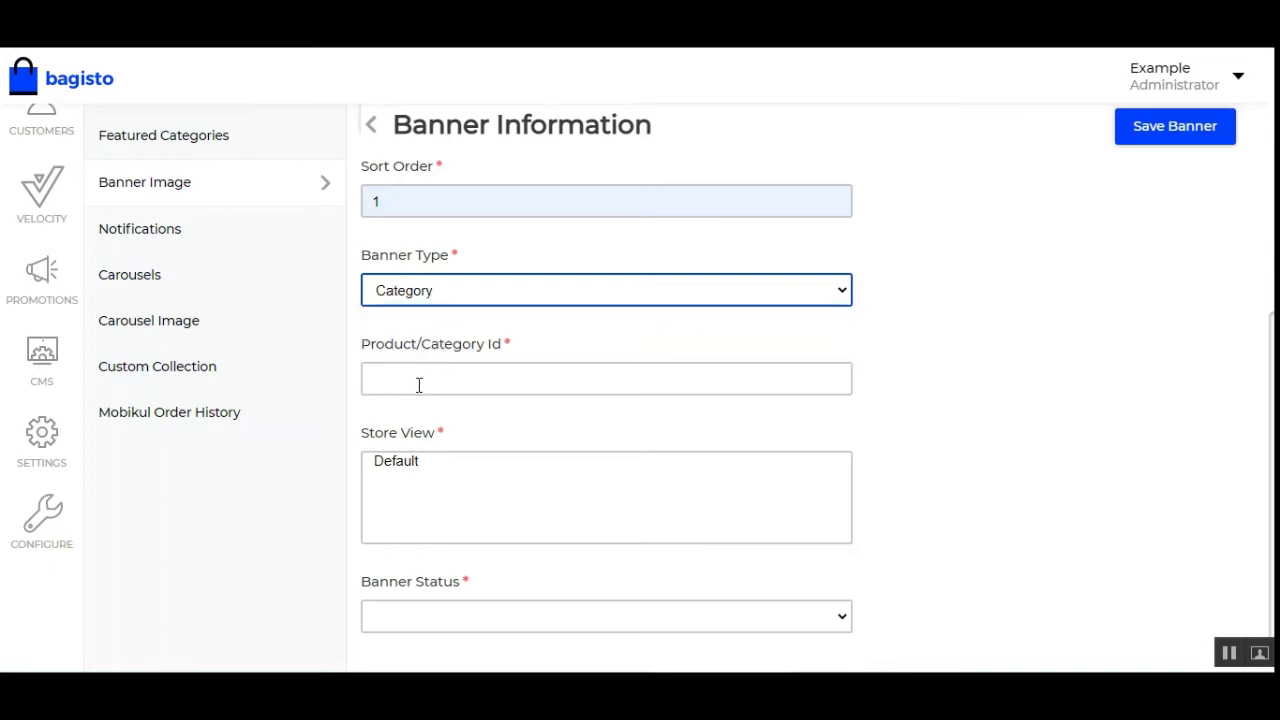
pyautogui.click(1015, 434)
pyautogui.scroll(-1, 818, 397)
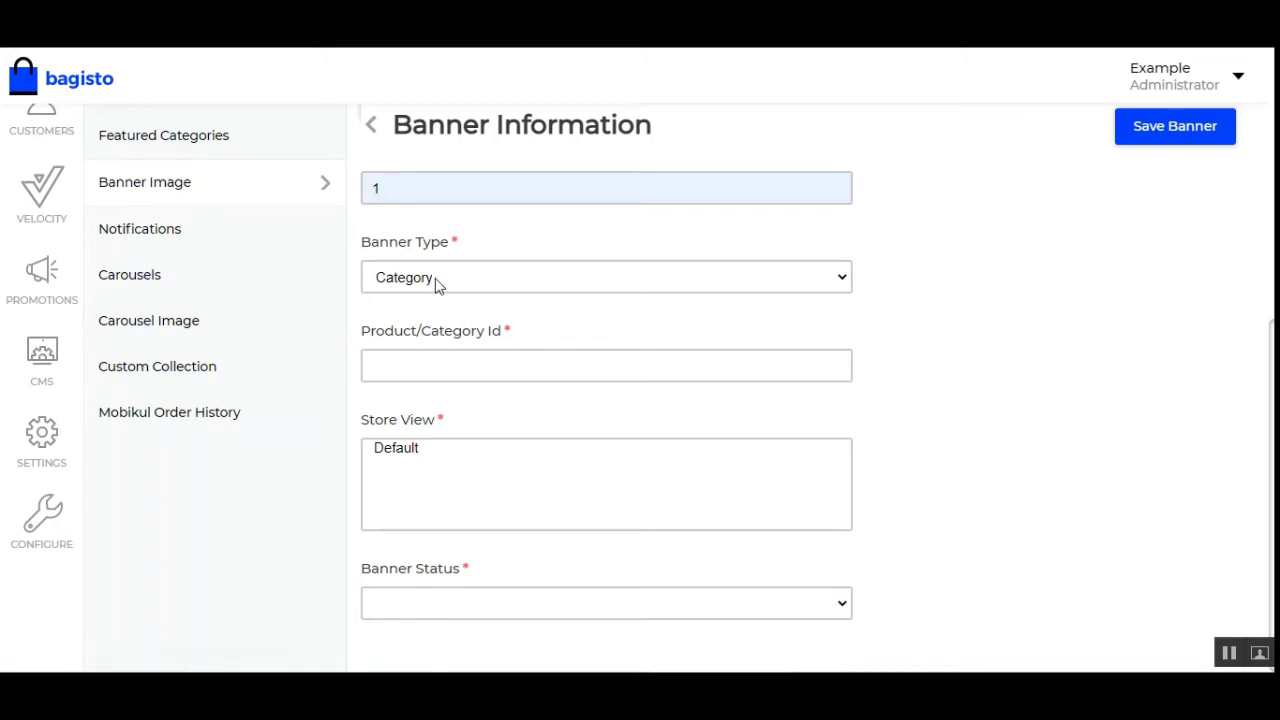
pyautogui.click(477, 282)
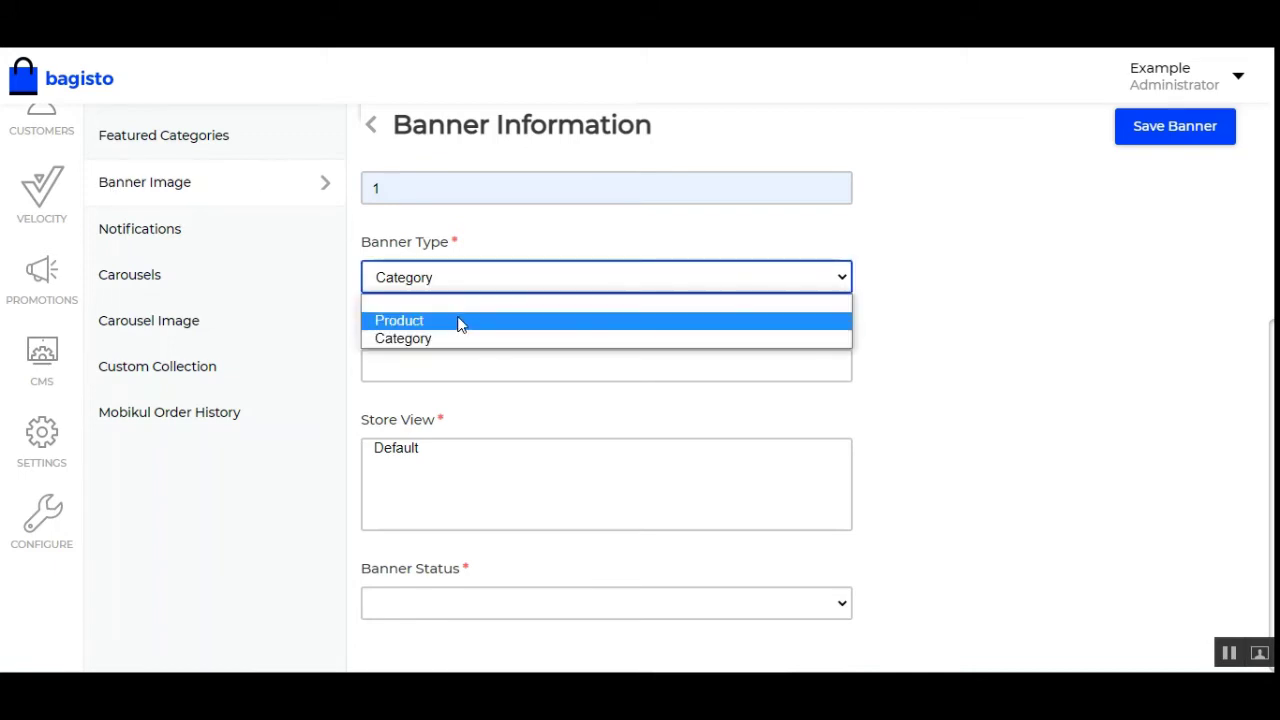
pyautogui.click(458, 322)
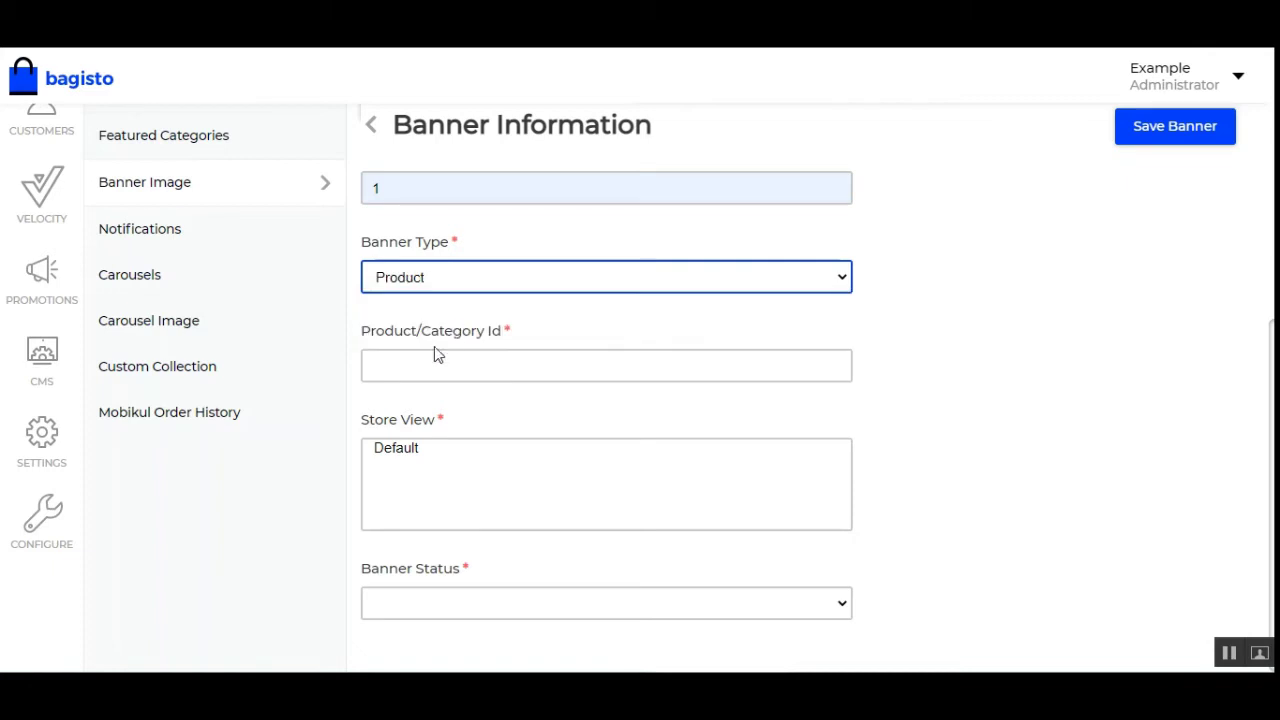
# Step: Set the banner's Product/Category Id to 58
pyautogui.click(406, 364)
pyautogui.click(398, 411)
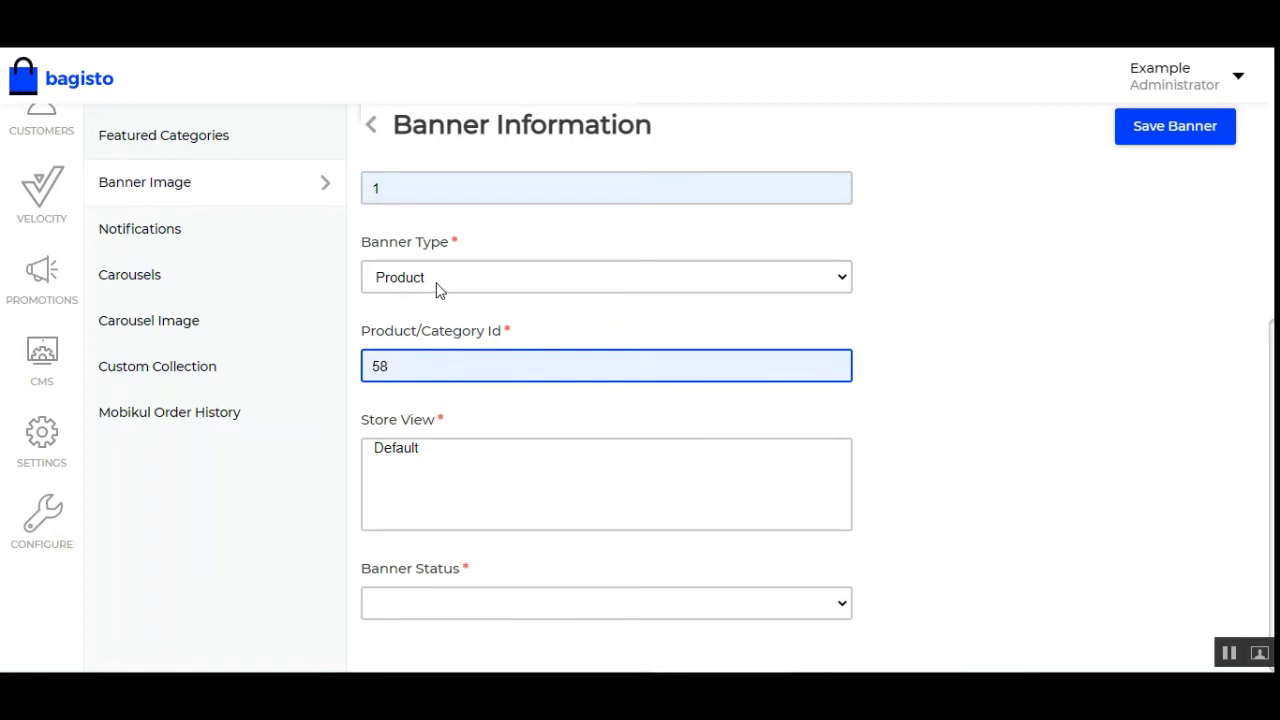
pyautogui.scroll(2, 445, 283)
pyautogui.scroll(-2, 441, 318)
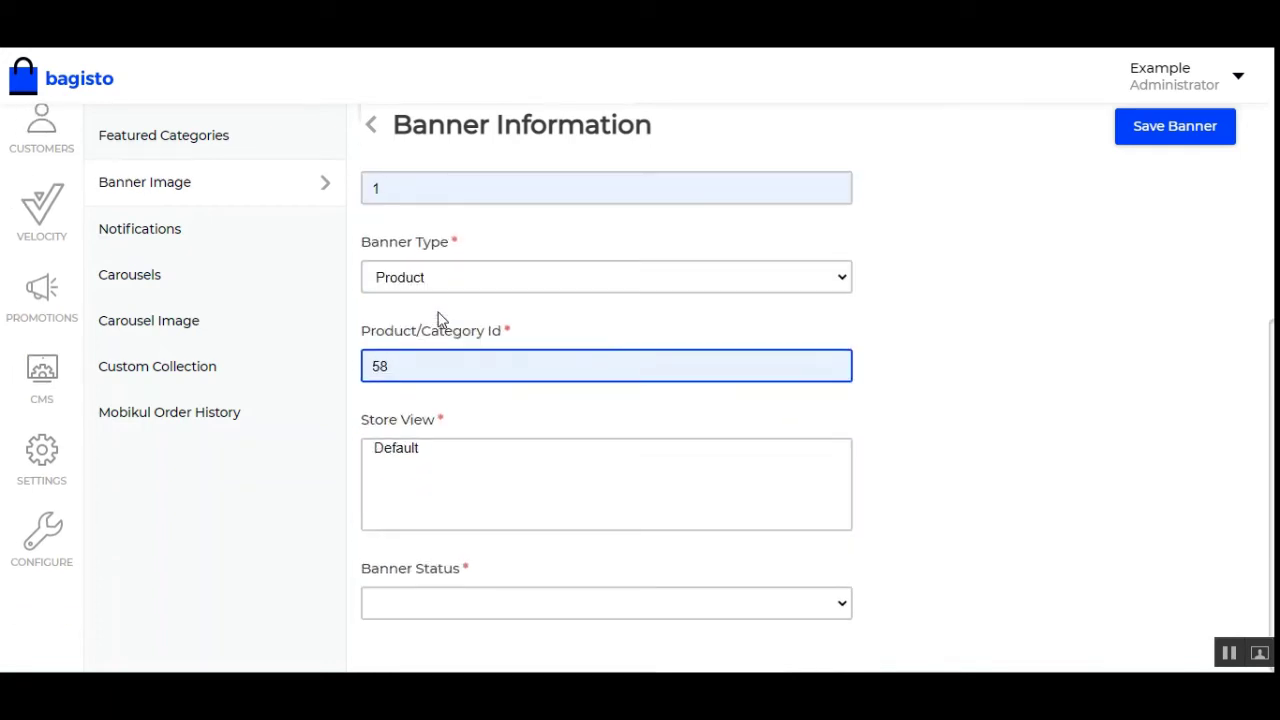
# Step: Assign the banner to the Default store view and set its status to Enabled
pyautogui.click(405, 451)
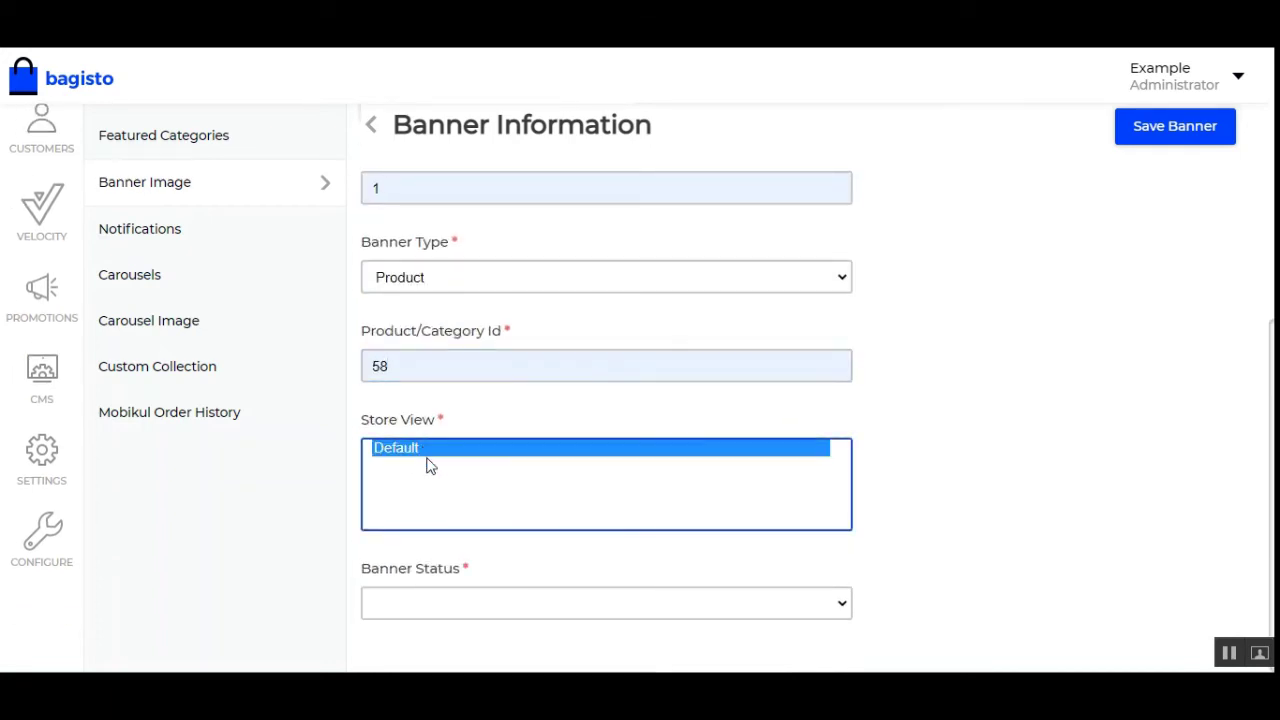
pyautogui.click(444, 602)
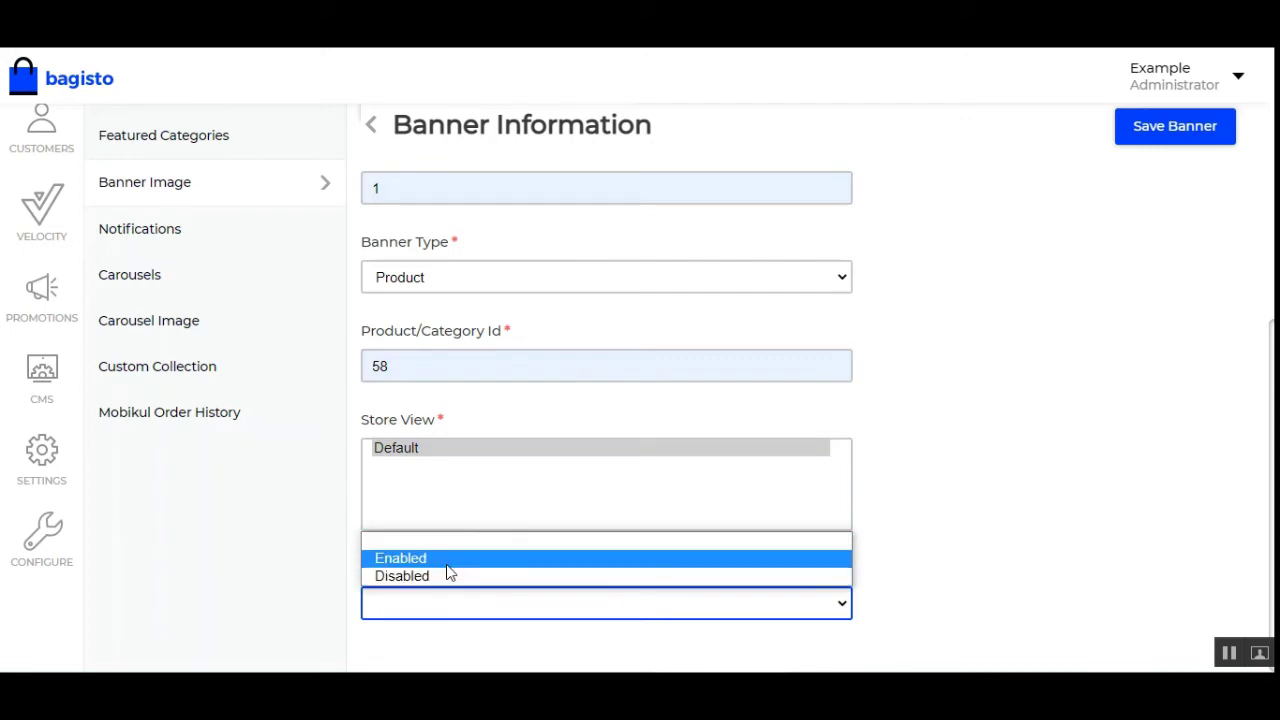
pyautogui.click(448, 564)
pyautogui.scroll(3, 449, 565)
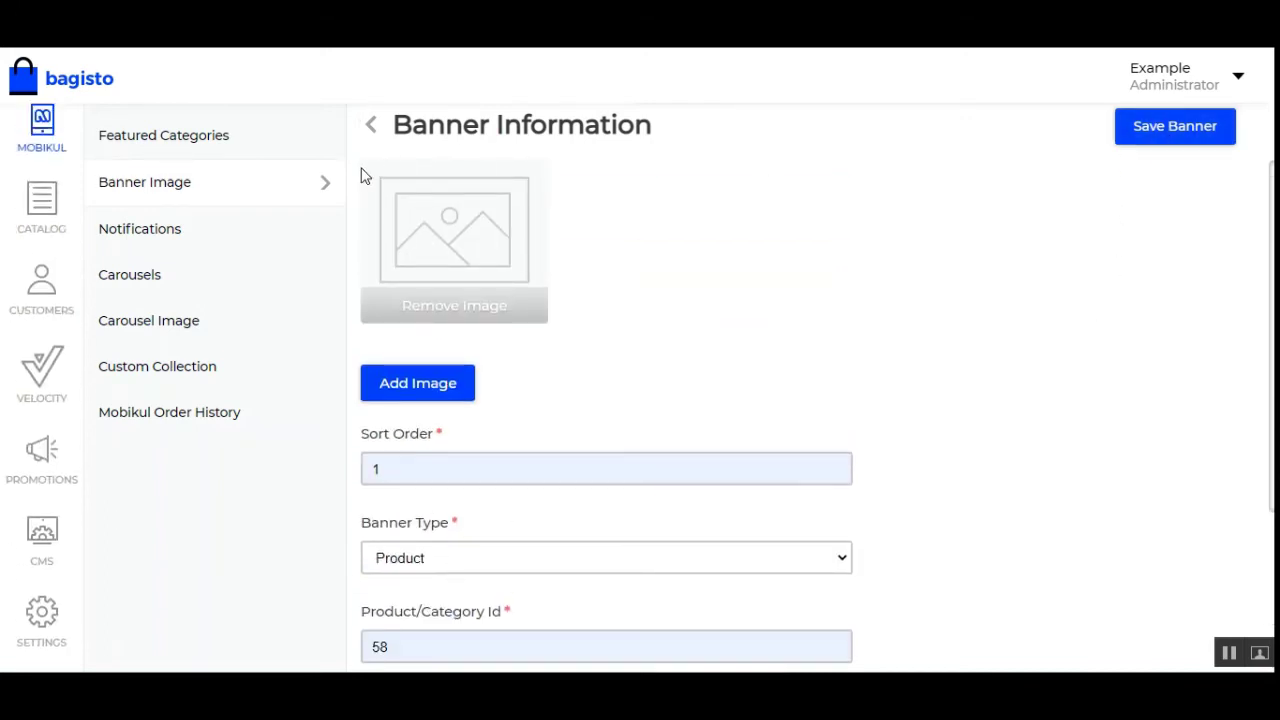
# Step: Return to the Banner Image list without saving, examine its entries and banner types, and reload the page
pyautogui.click(330, 193)
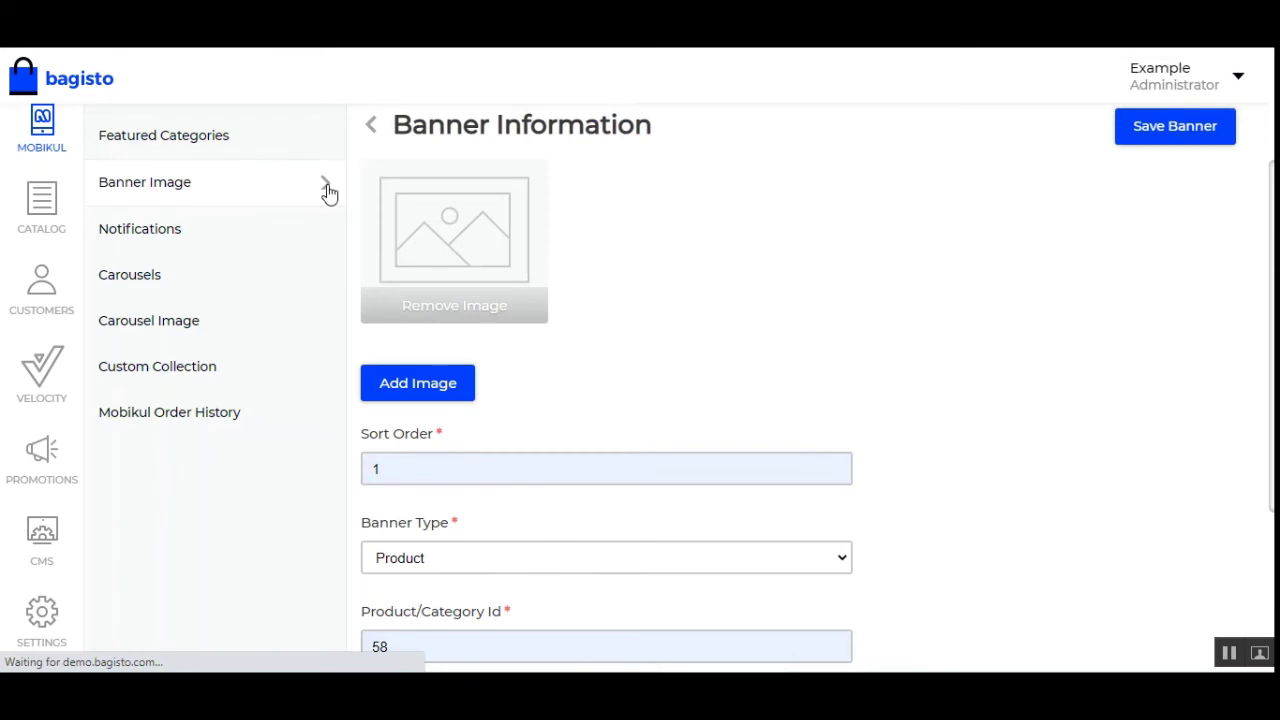
pyautogui.scroll(-2, 800, 400)
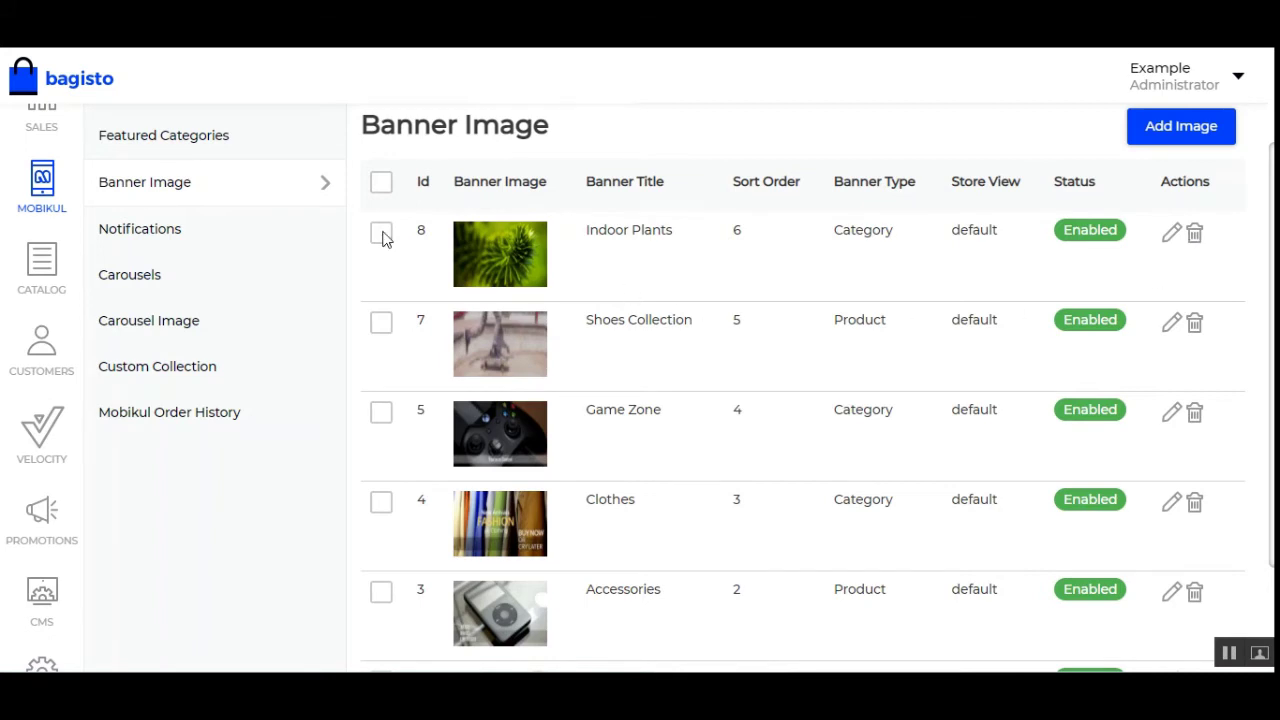
pyautogui.moveTo(855, 187); pyautogui.dragTo(914, 200)
pyautogui.moveTo(843, 248); pyautogui.dragTo(886, 250)
pyautogui.press('F5')
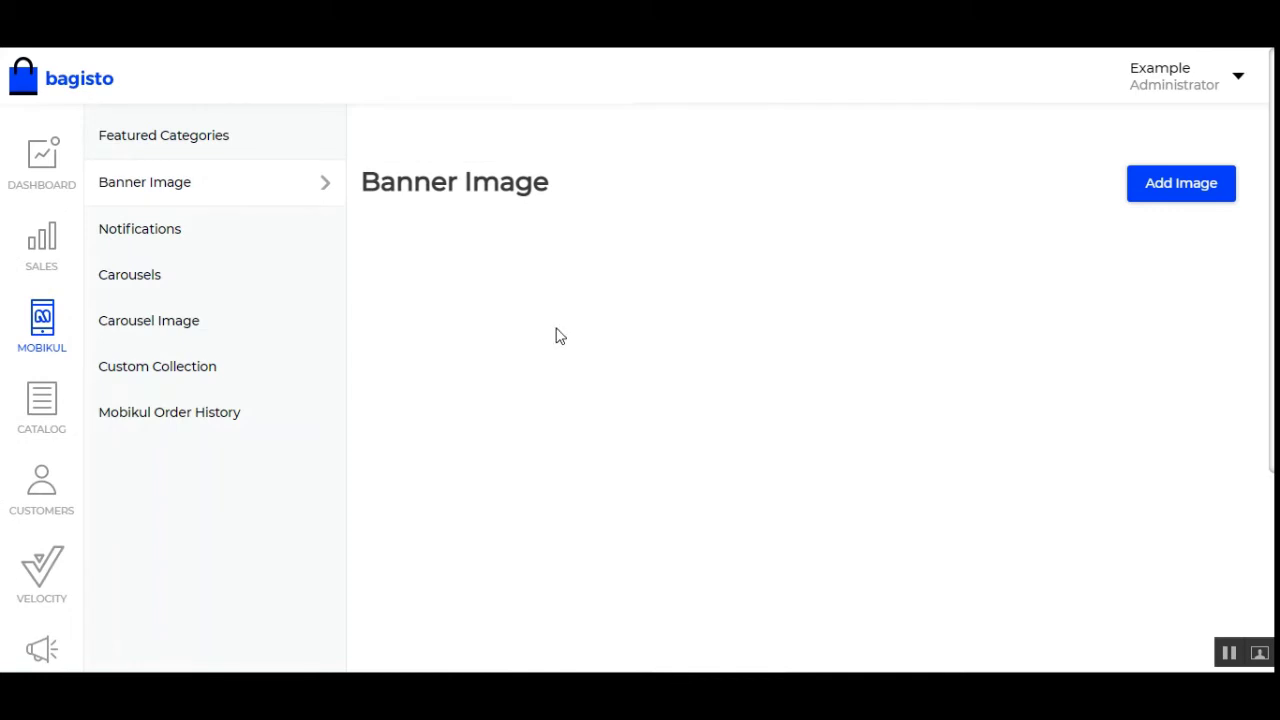
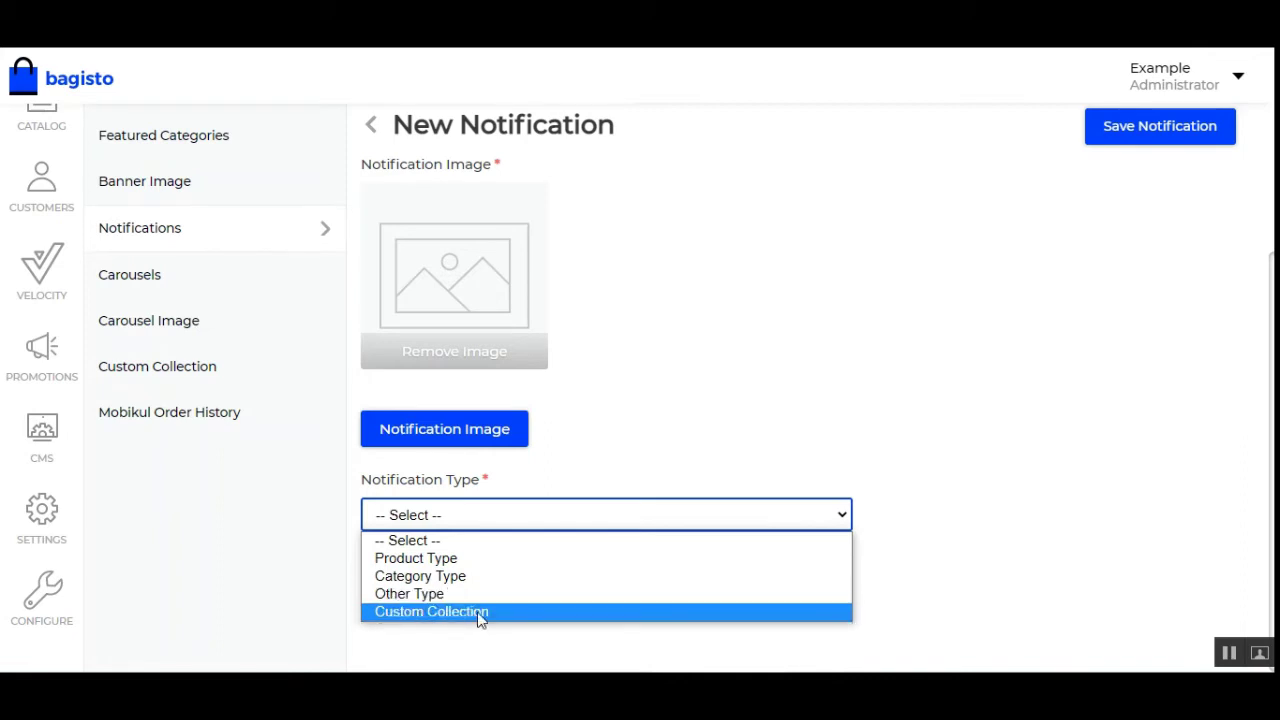
# Step: Set the notification type to Custom Collection and add the "New Arrival" collection found with "ar"
pyautogui.click(164, 470)
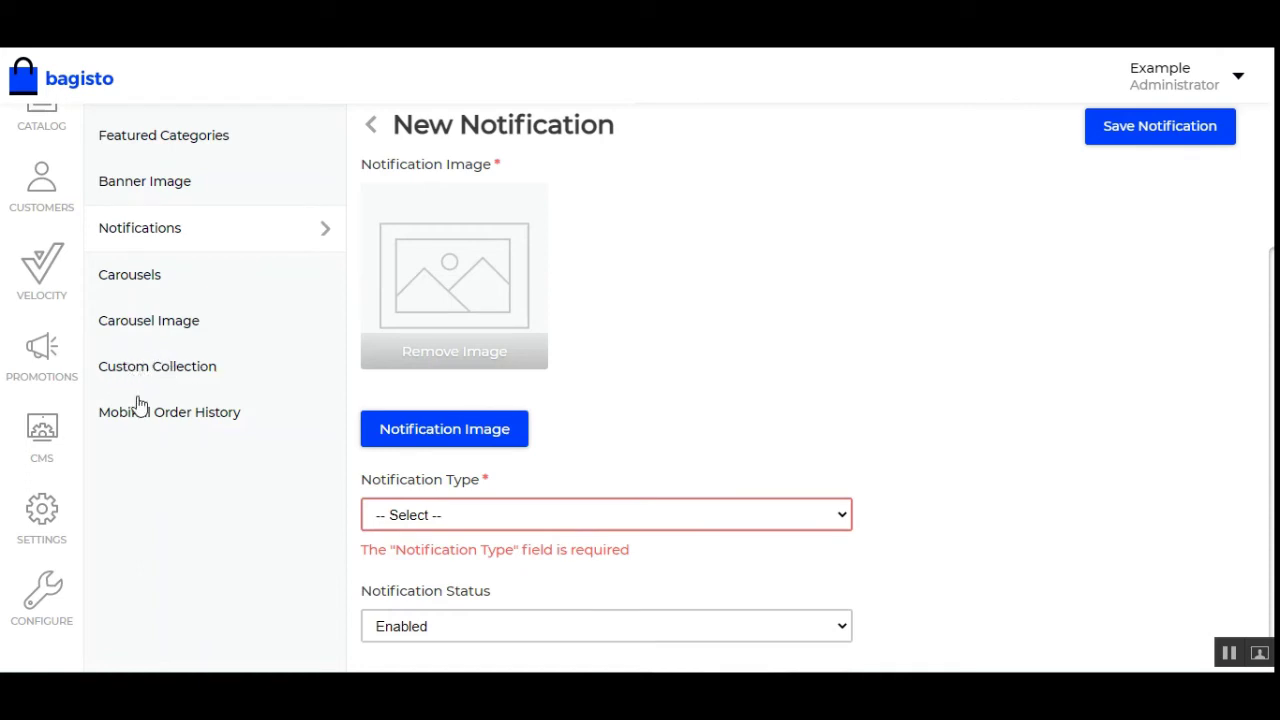
pyautogui.click(516, 516)
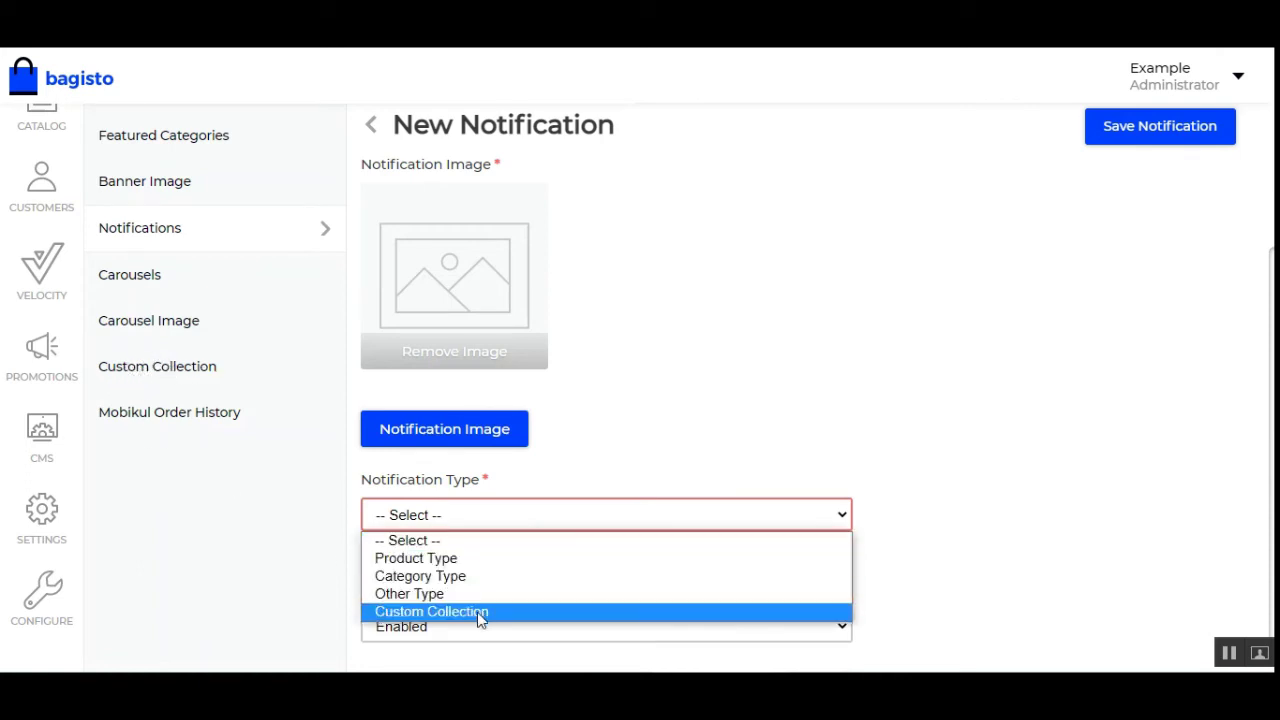
pyautogui.click(479, 612)
pyautogui.scroll(-1, 452, 589)
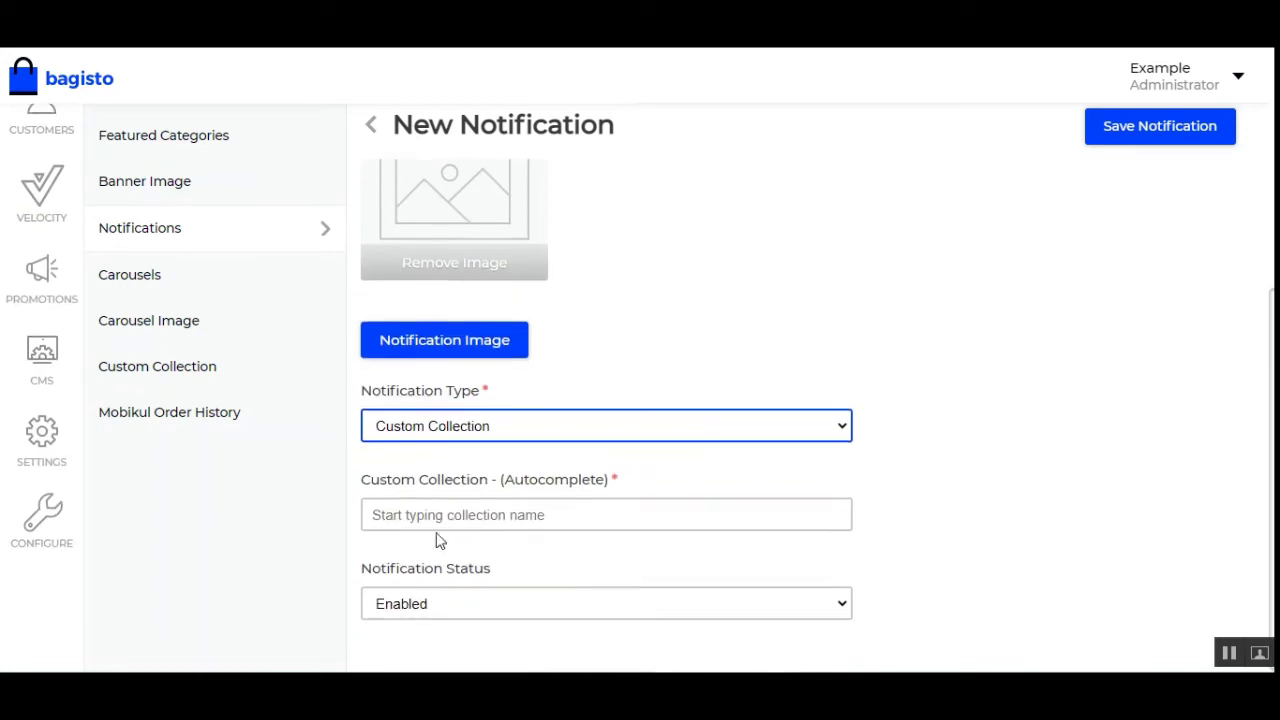
pyautogui.click(432, 512)
pyautogui.click(440, 518)
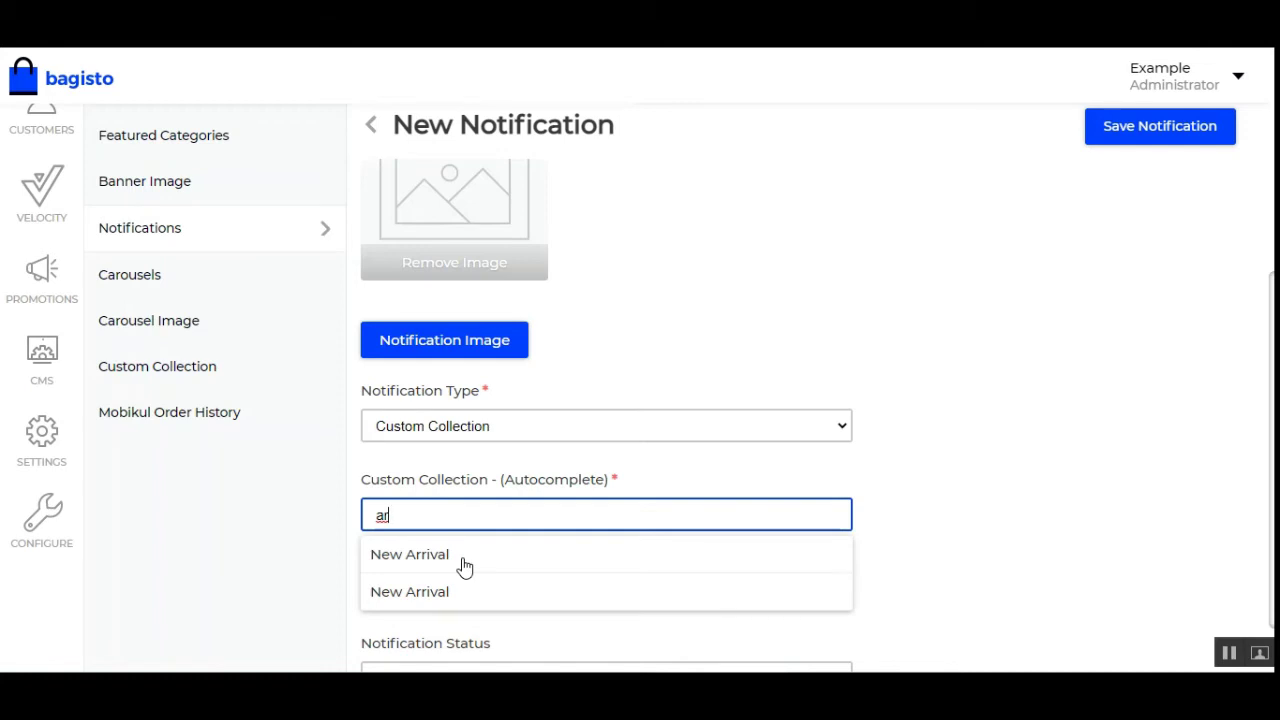
pyautogui.click(460, 564)
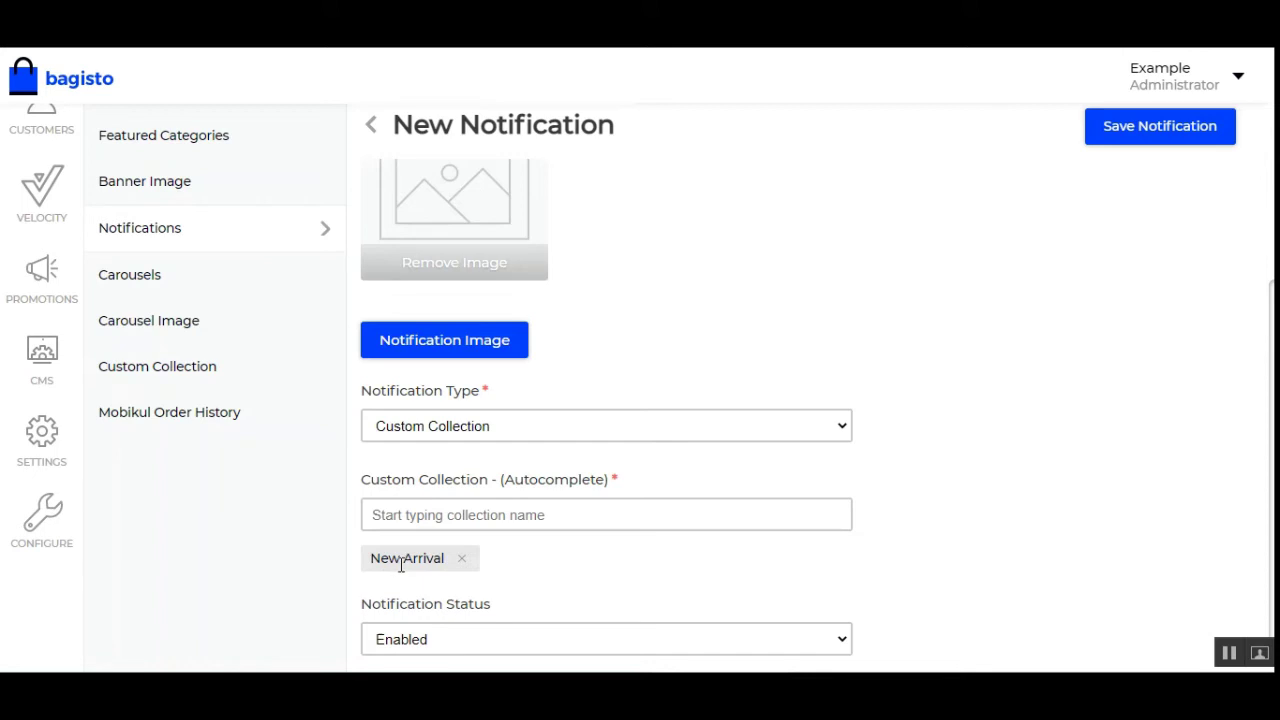
# Step: Look at the available options for the notification status and keep Enabled
pyautogui.scroll(-1, 500, 617)
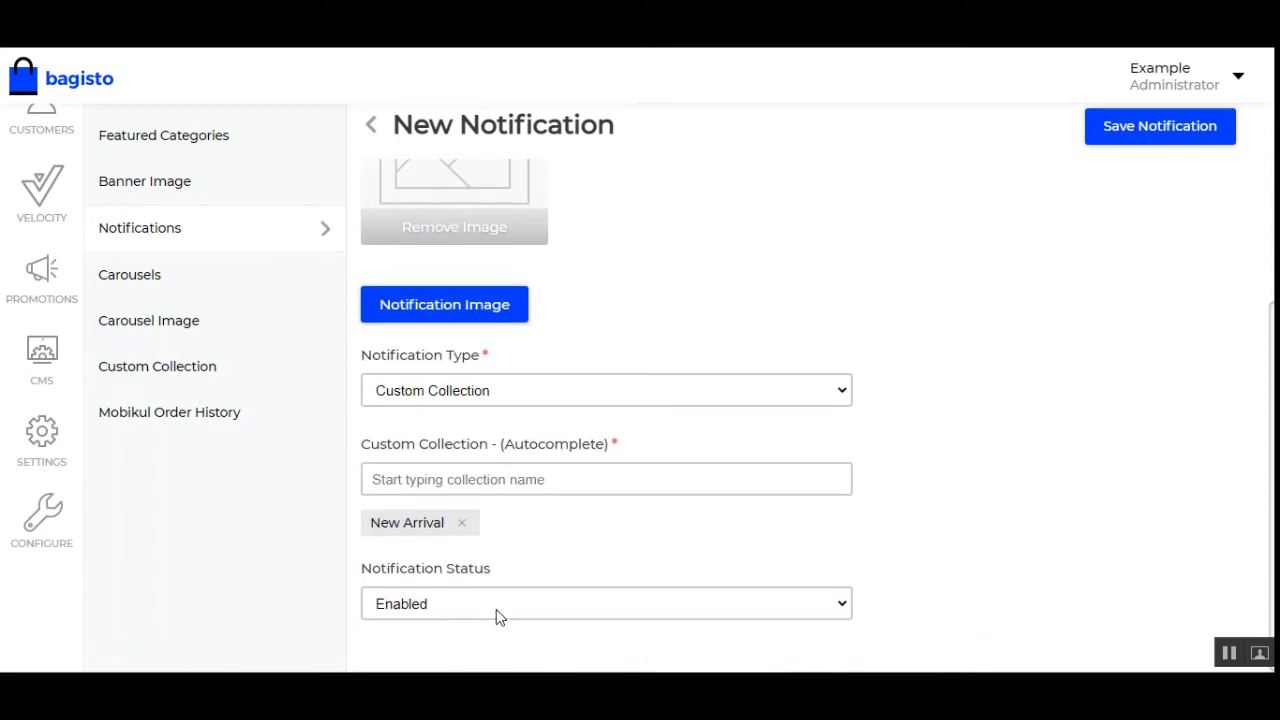
pyautogui.click(495, 612)
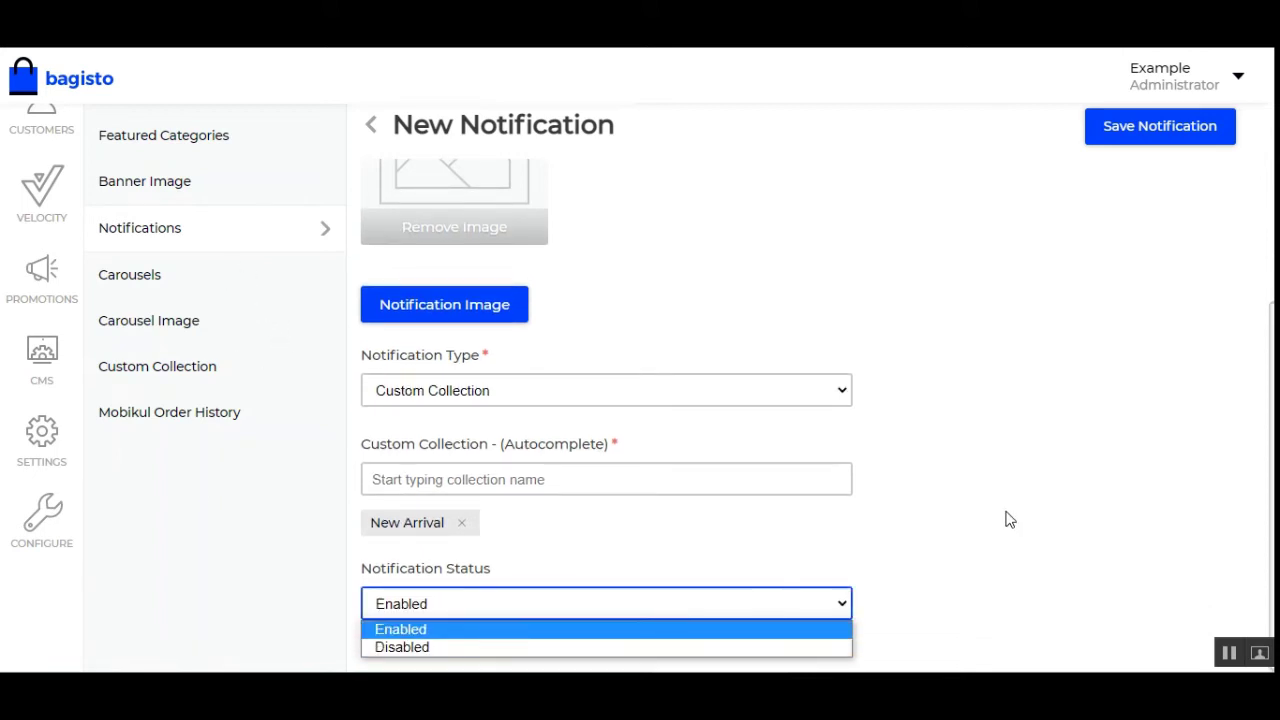
pyautogui.click(1008, 519)
pyautogui.click(493, 602)
pyautogui.click(1066, 426)
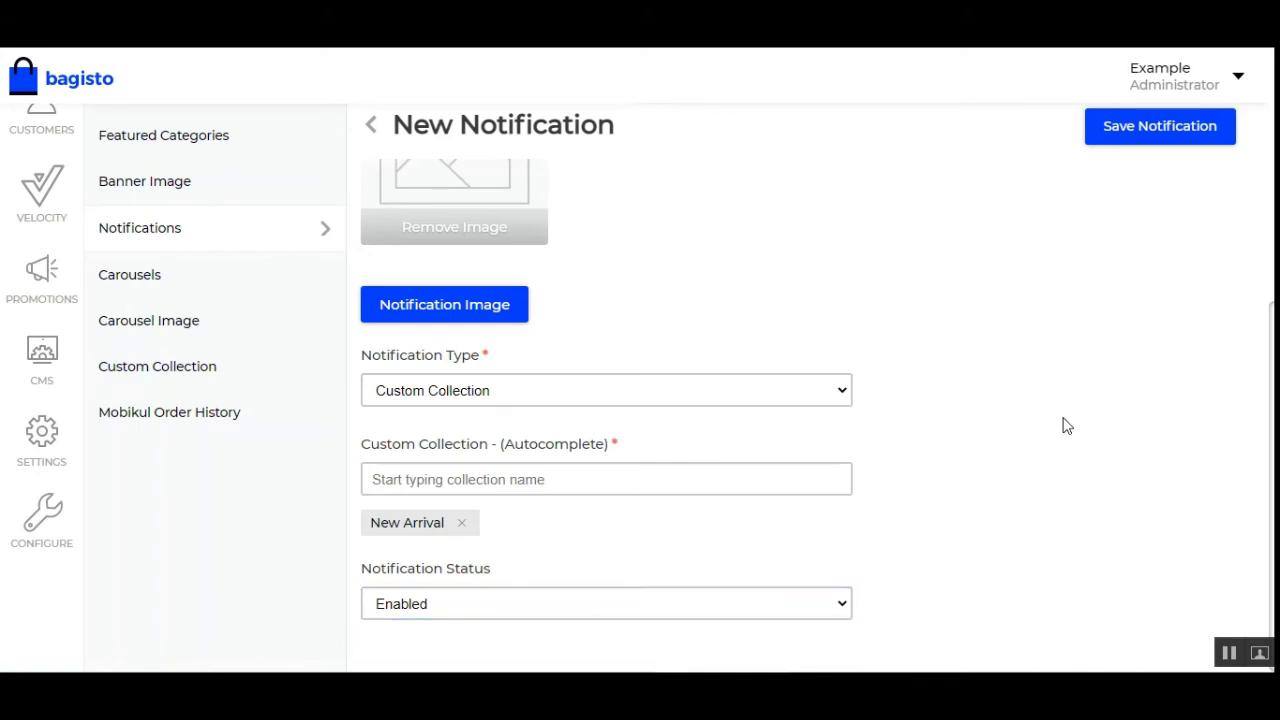
pyautogui.scroll(2, 1146, 189)
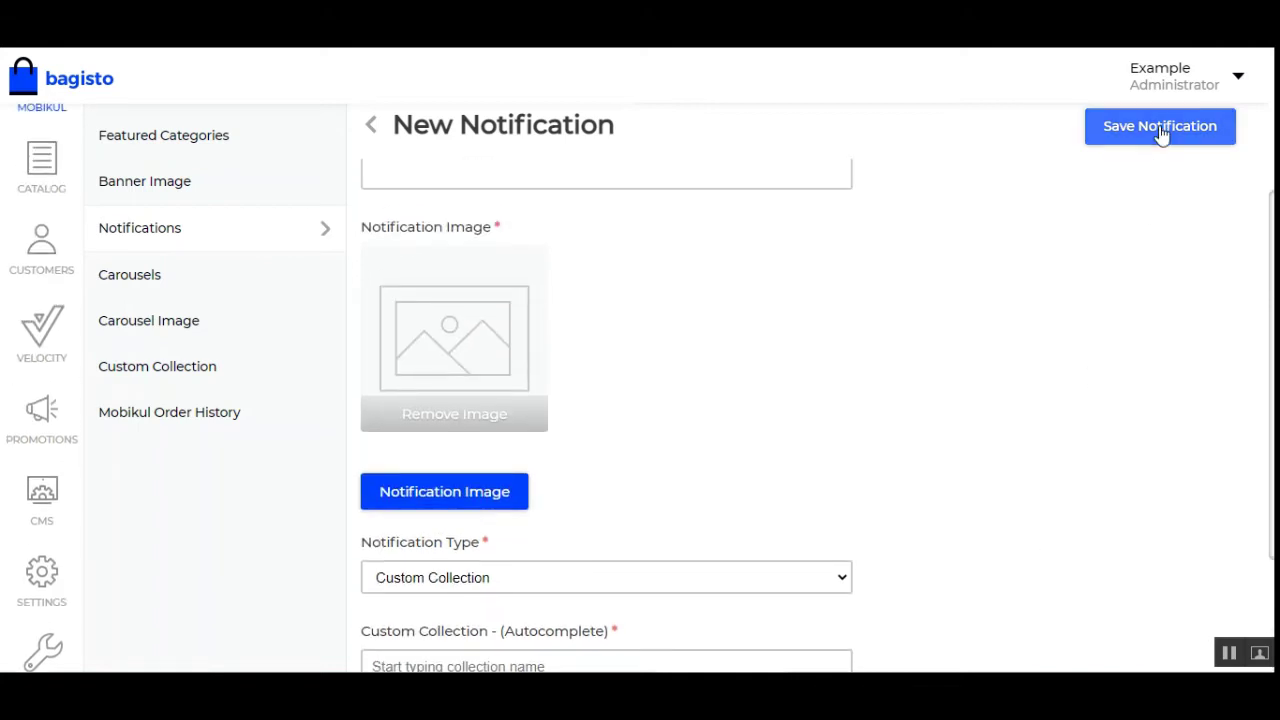
# Step: Return to the Notifications list without saving and look through the existing notifications
pyautogui.click(265, 231)
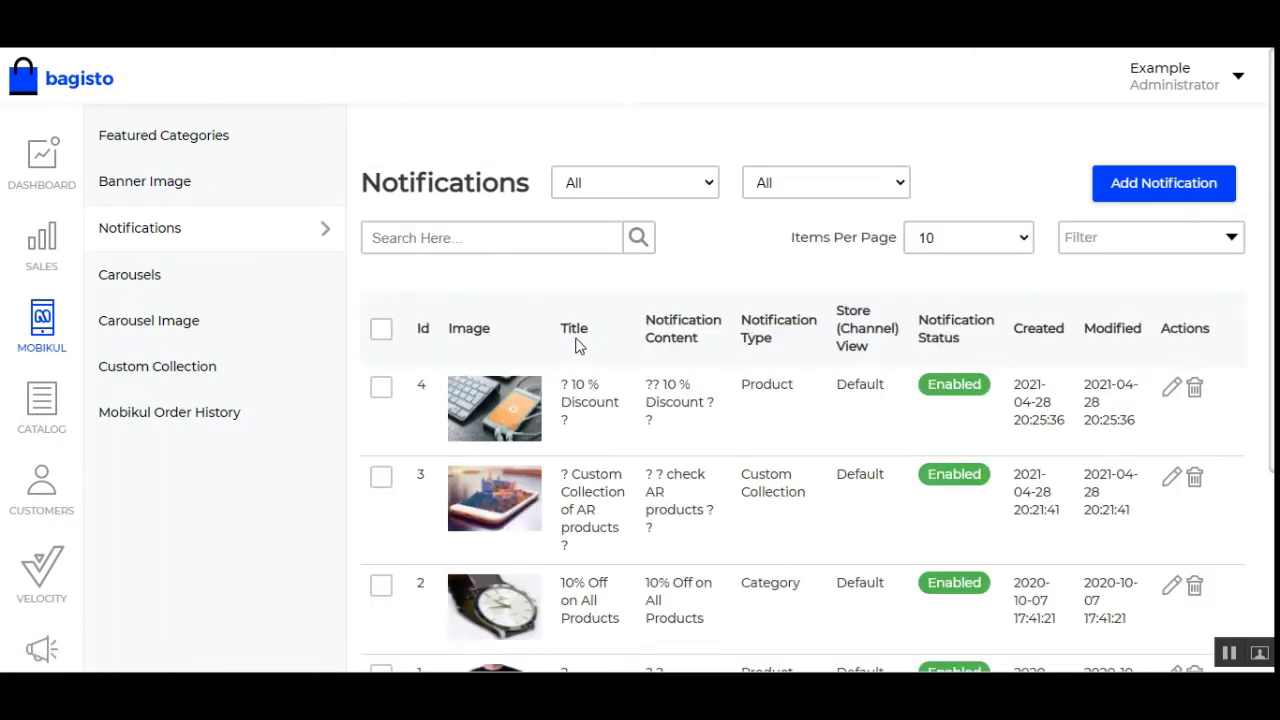
pyautogui.scroll(-1, 570, 580)
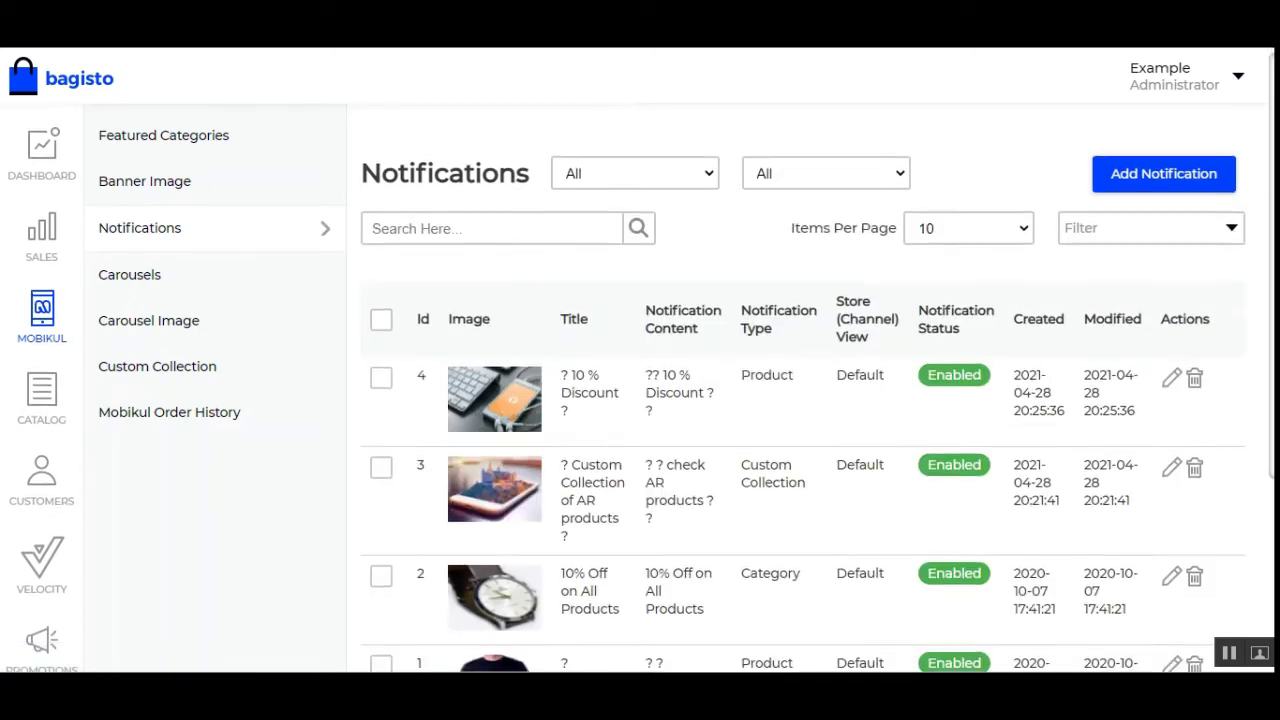
pyautogui.scroll(-1, 421, 403)
pyautogui.scroll(2, 421, 403)
pyautogui.scroll(-1, 421, 403)
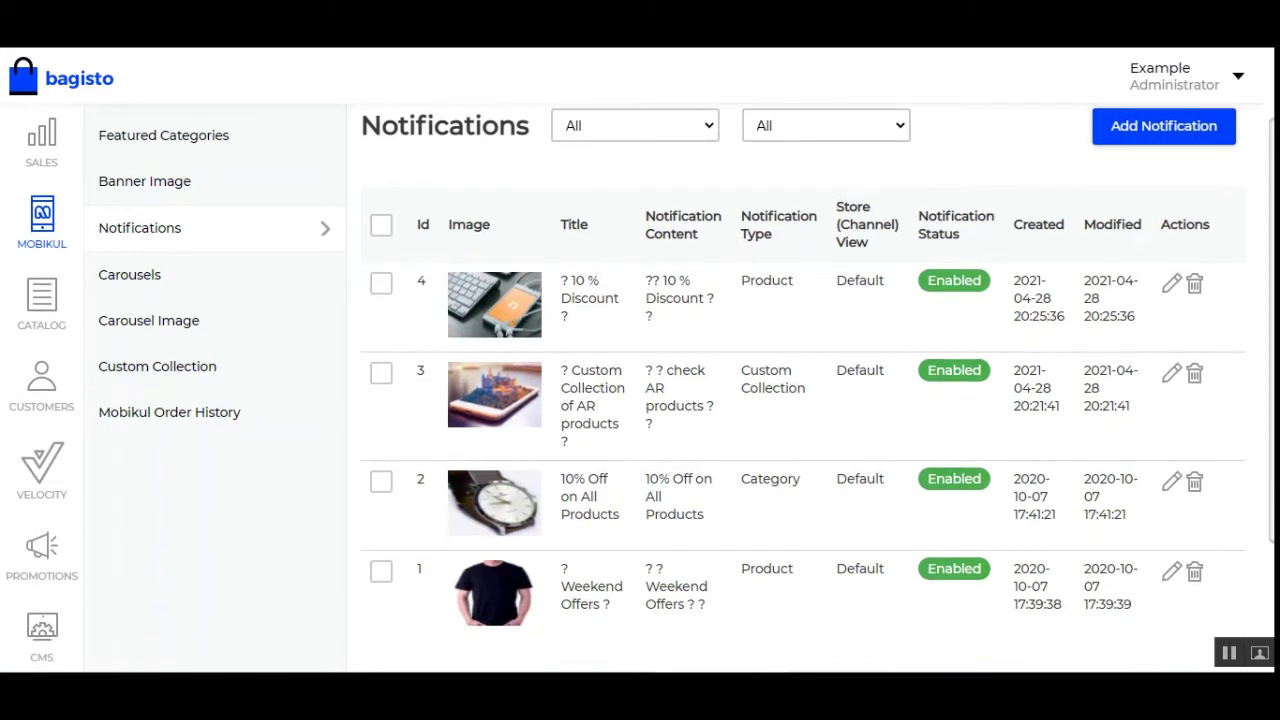
# Step: Open the Carousels page and examine the titles and types of the Summer Offers, New Arrivals and Upcoming Products carousels
pyautogui.click(180, 287)
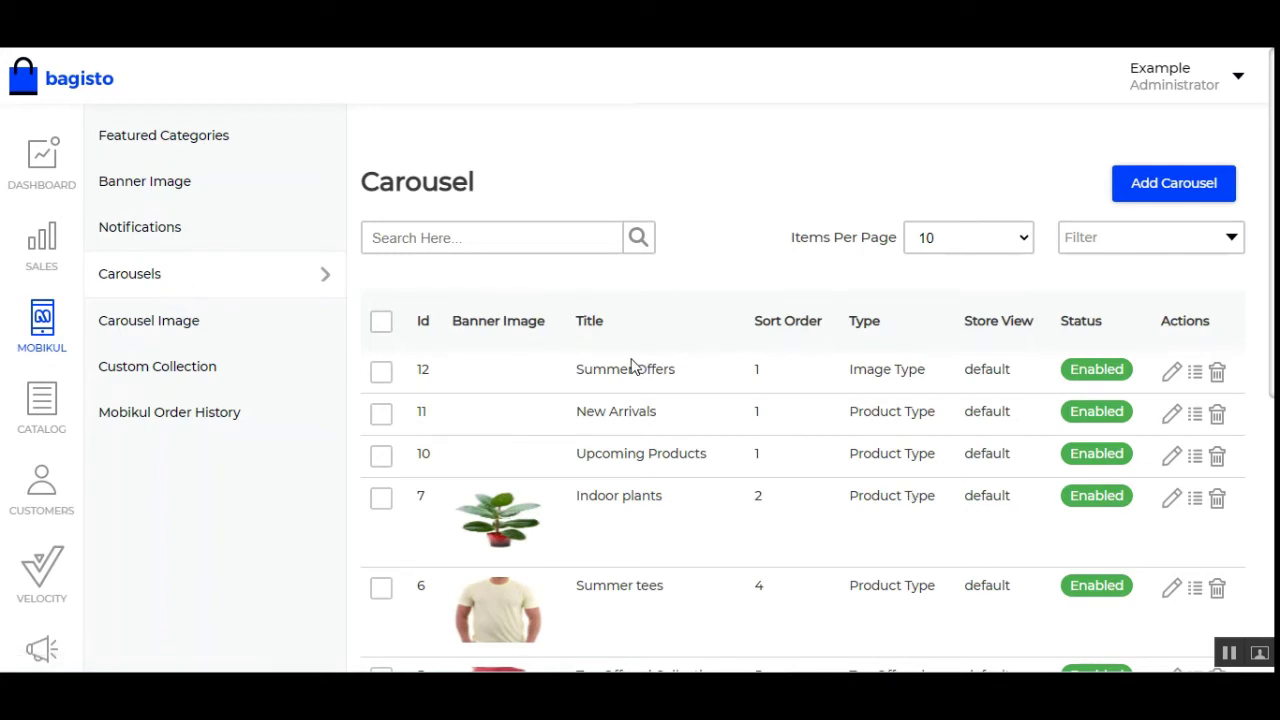
pyautogui.moveTo(593, 411); pyautogui.dragTo(674, 420)
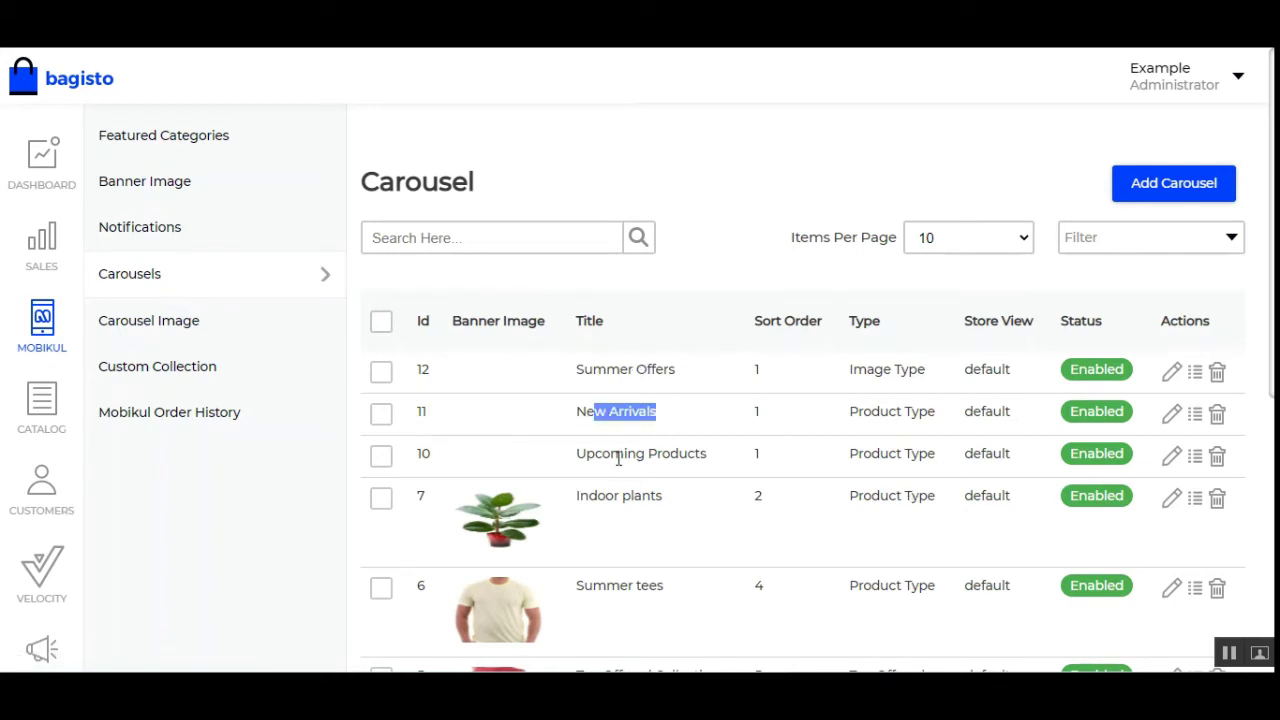
pyautogui.moveTo(595, 453); pyautogui.dragTo(708, 466)
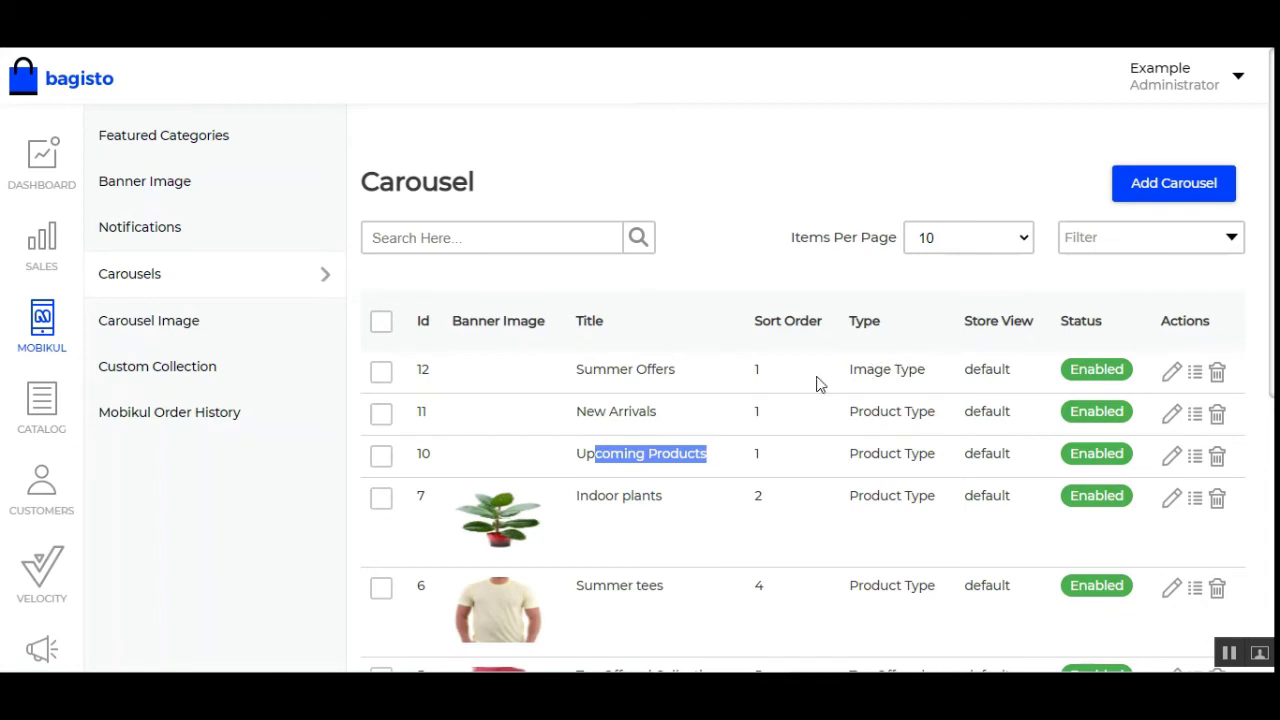
pyautogui.moveTo(866, 372); pyautogui.dragTo(907, 373)
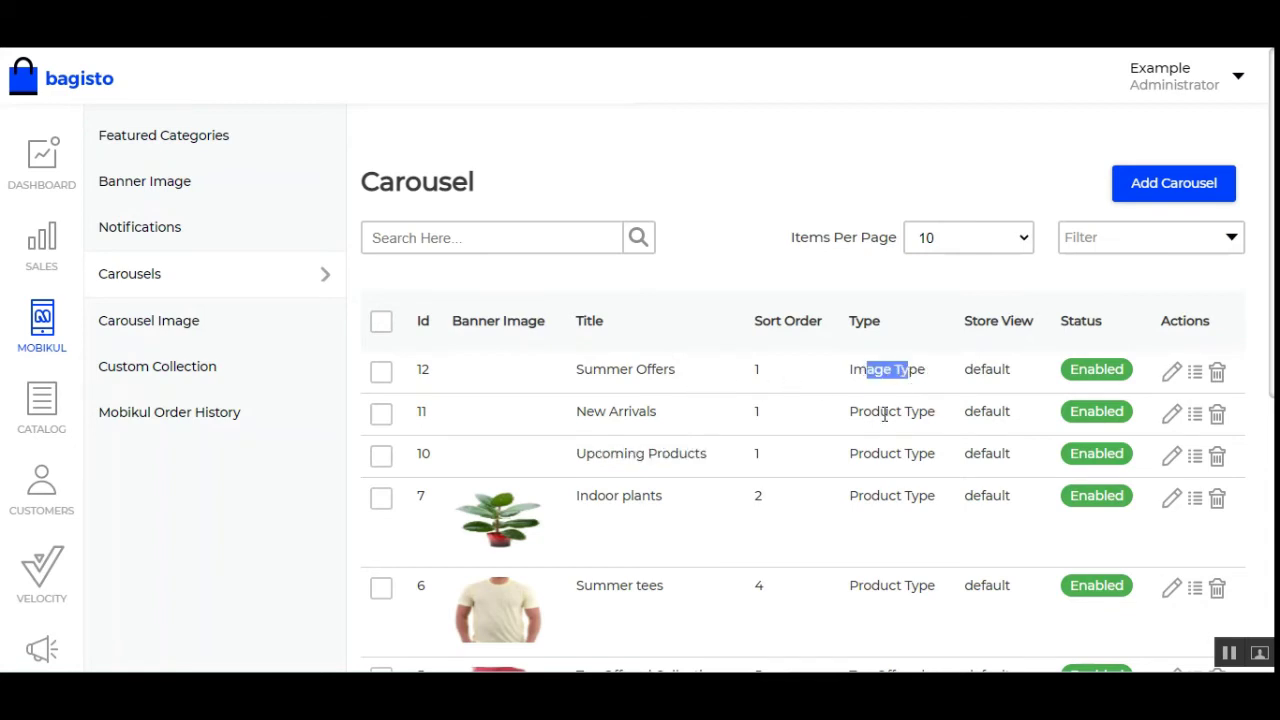
pyautogui.click(866, 416)
pyautogui.moveTo(866, 416); pyautogui.dragTo(930, 414)
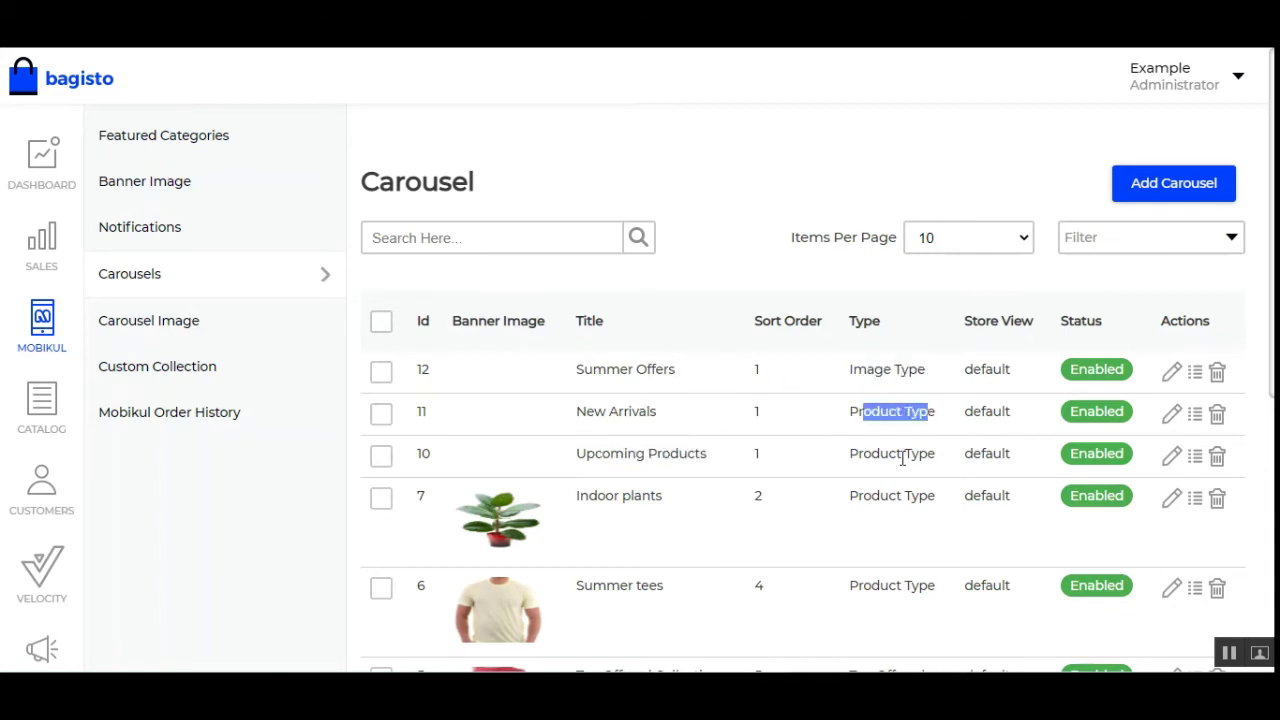
pyautogui.moveTo(857, 453); pyautogui.dragTo(930, 453)
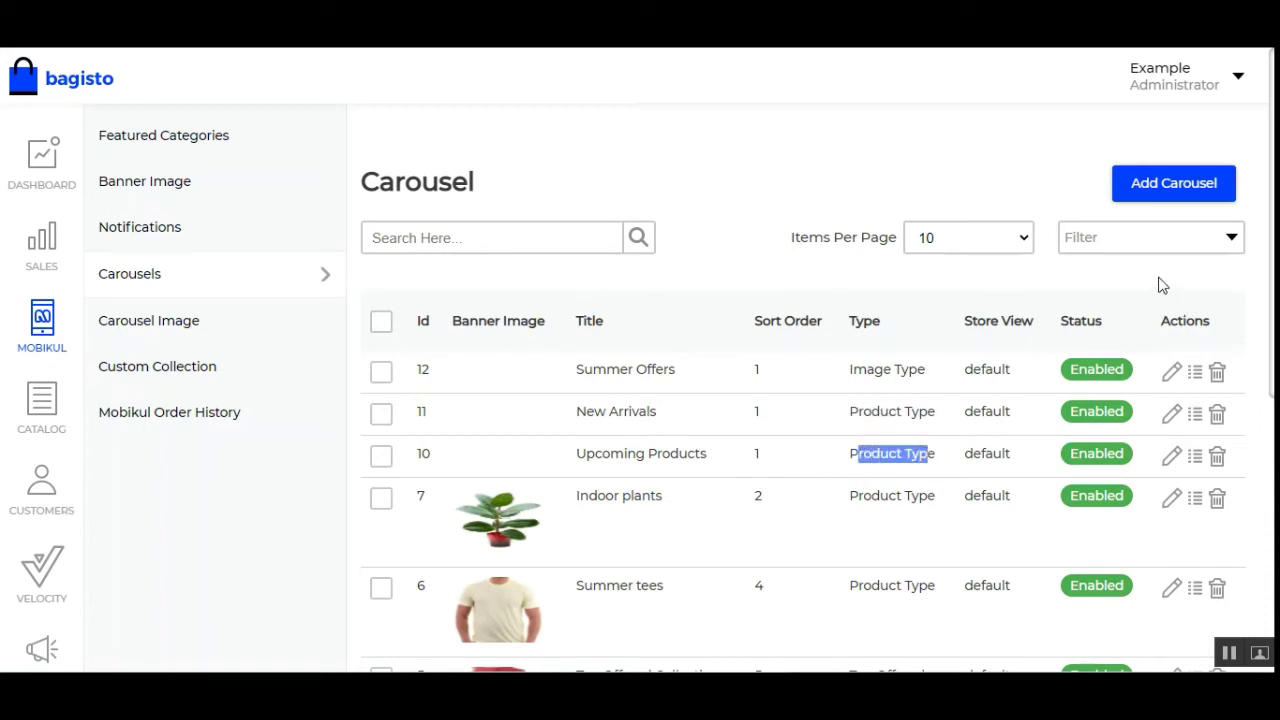
# Step: Start a new carousel titled "test" and set its type to Image Type
pyautogui.click(1168, 178)
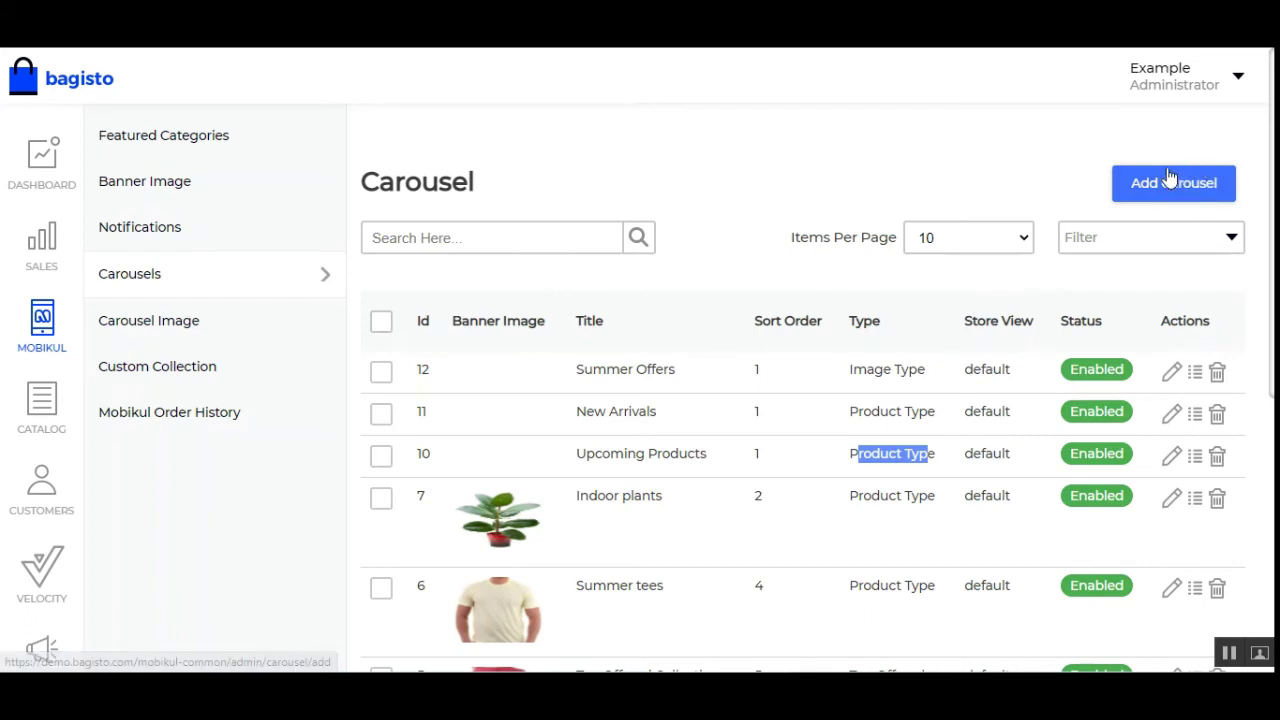
pyautogui.click(624, 261)
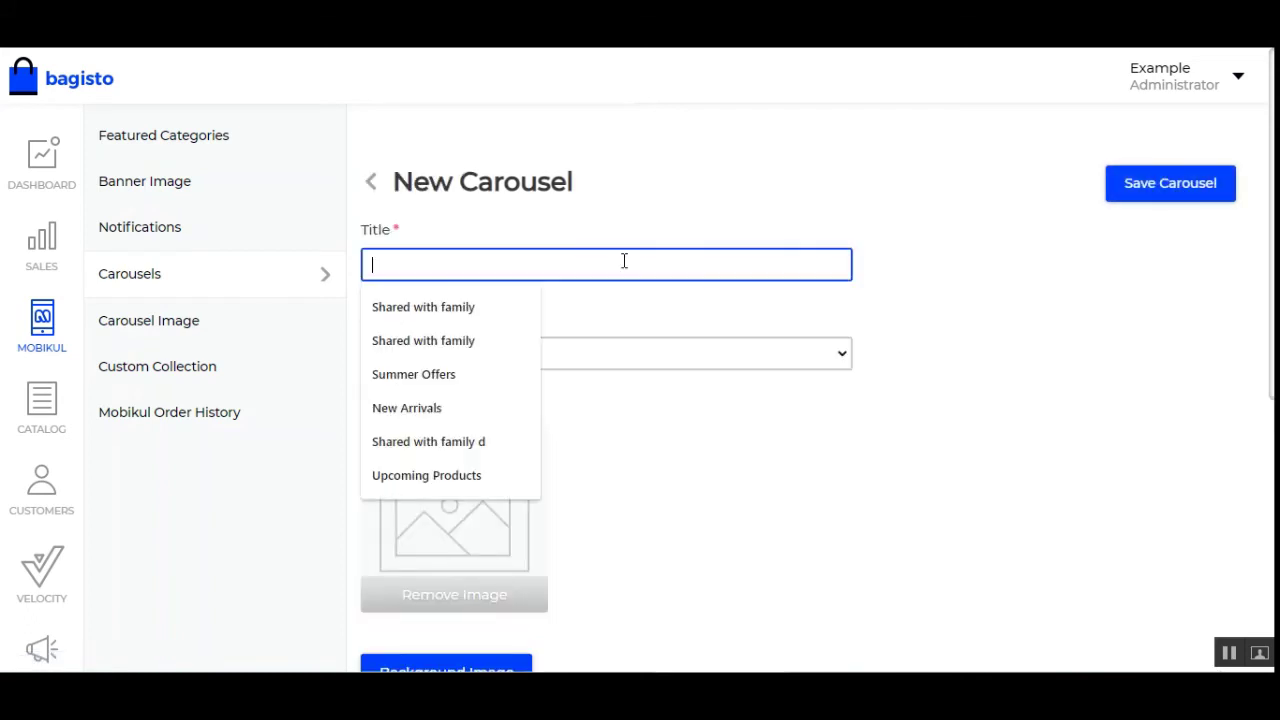
pyautogui.write('test')
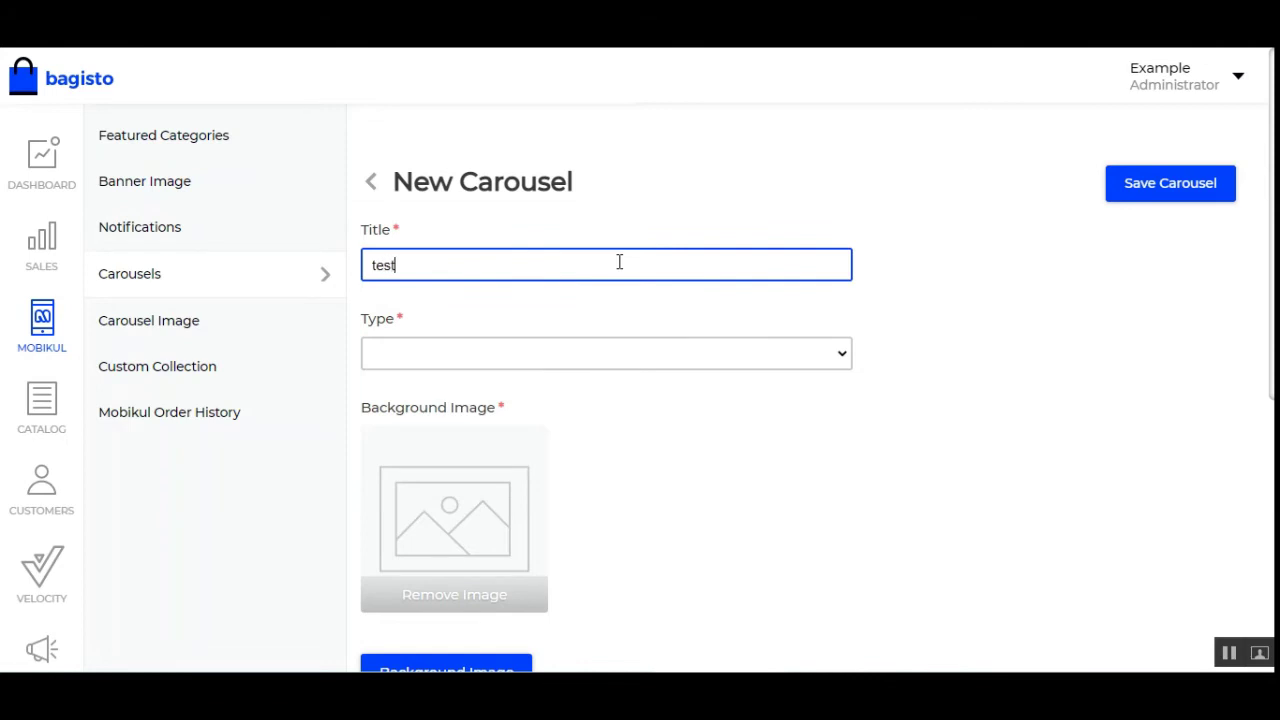
pyautogui.click(745, 358)
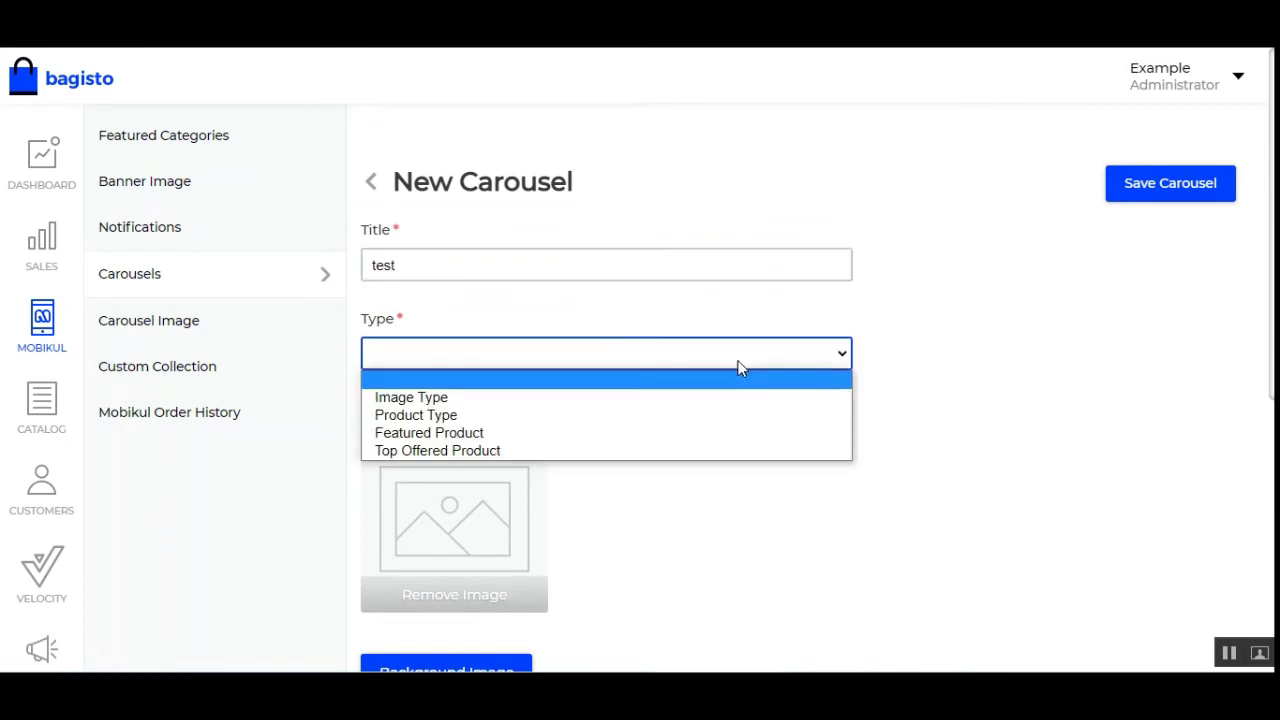
pyautogui.click(678, 398)
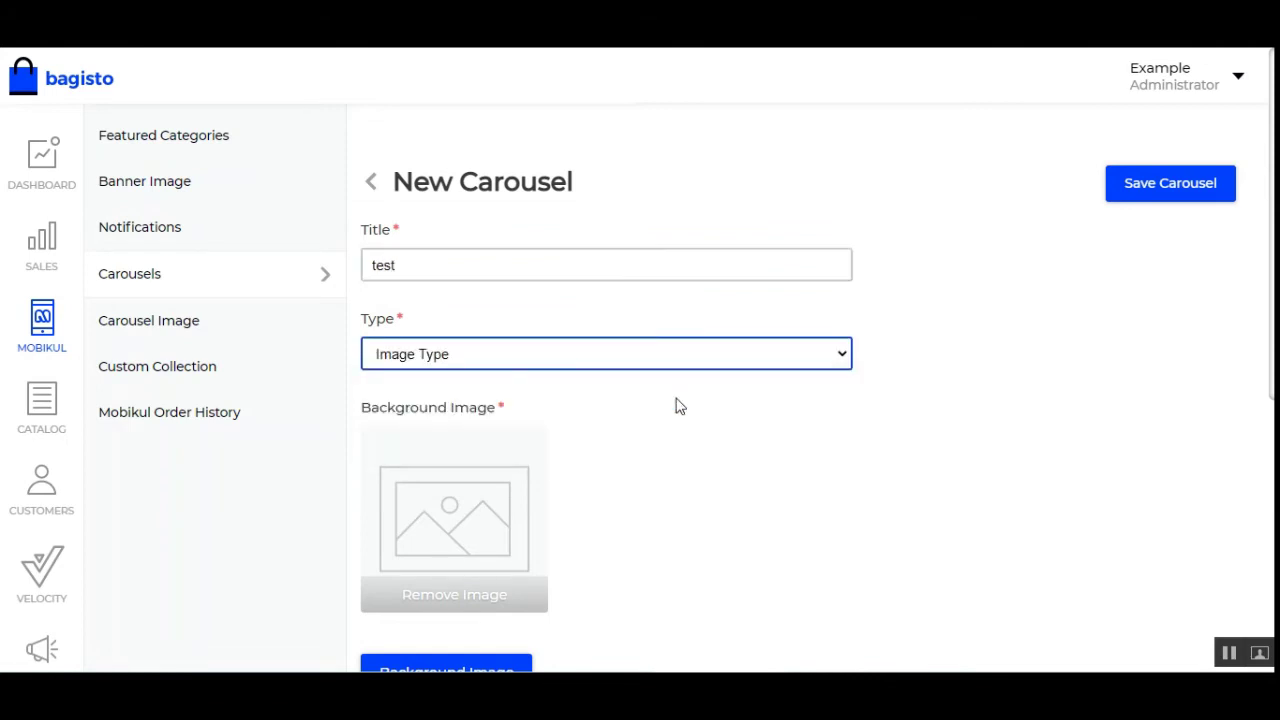
# Step: Leave the background color code empty and set the new carousel's sort order to 1
pyautogui.scroll(-2, 640, 410)
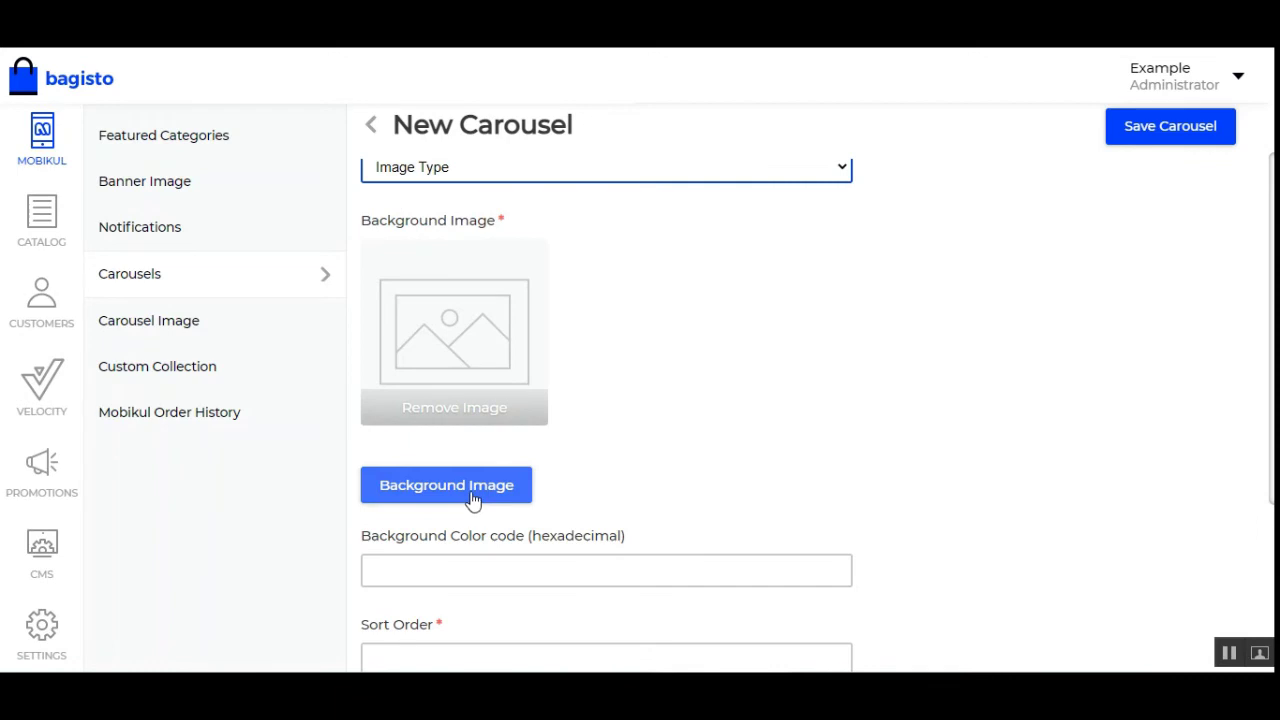
pyautogui.scroll(-2, 471, 492)
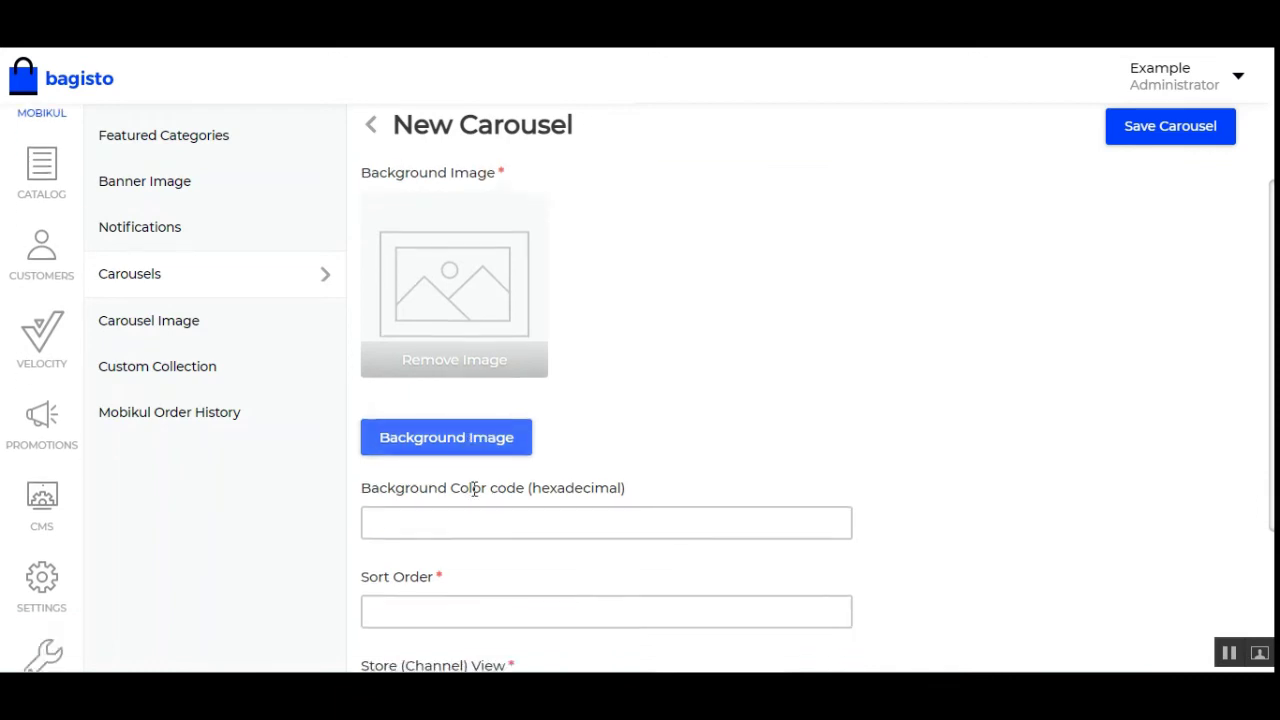
pyautogui.click(462, 383)
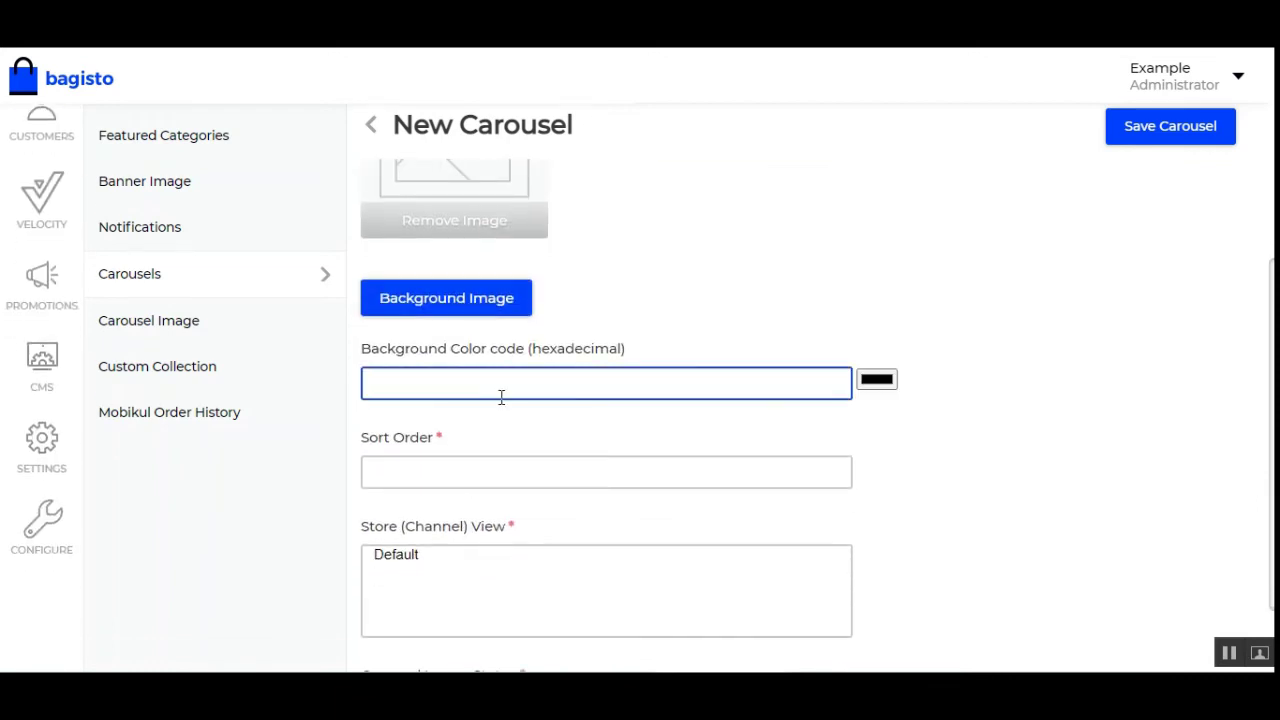
pyautogui.click(457, 477)
pyautogui.click(469, 511)
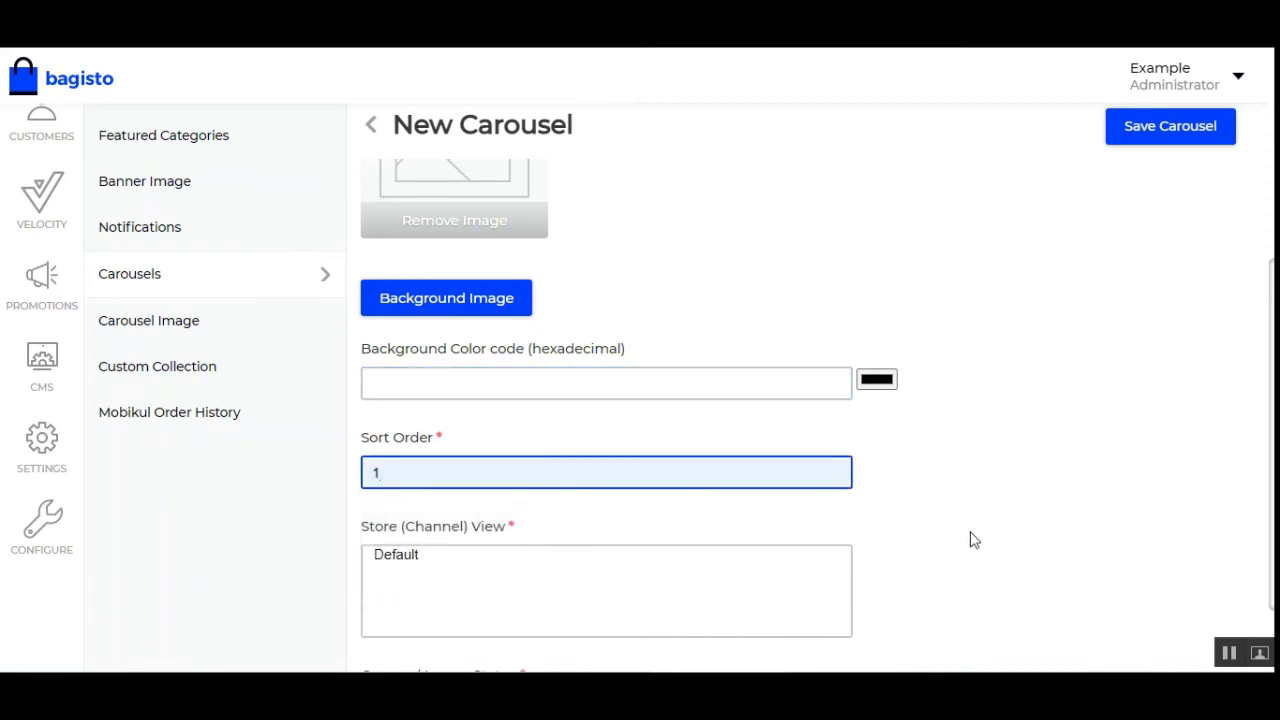
pyautogui.click(972, 540)
# Step: Assign the carousel to the Default store view and set the carousel image status to Enabled
pyautogui.scroll(-1, 889, 557)
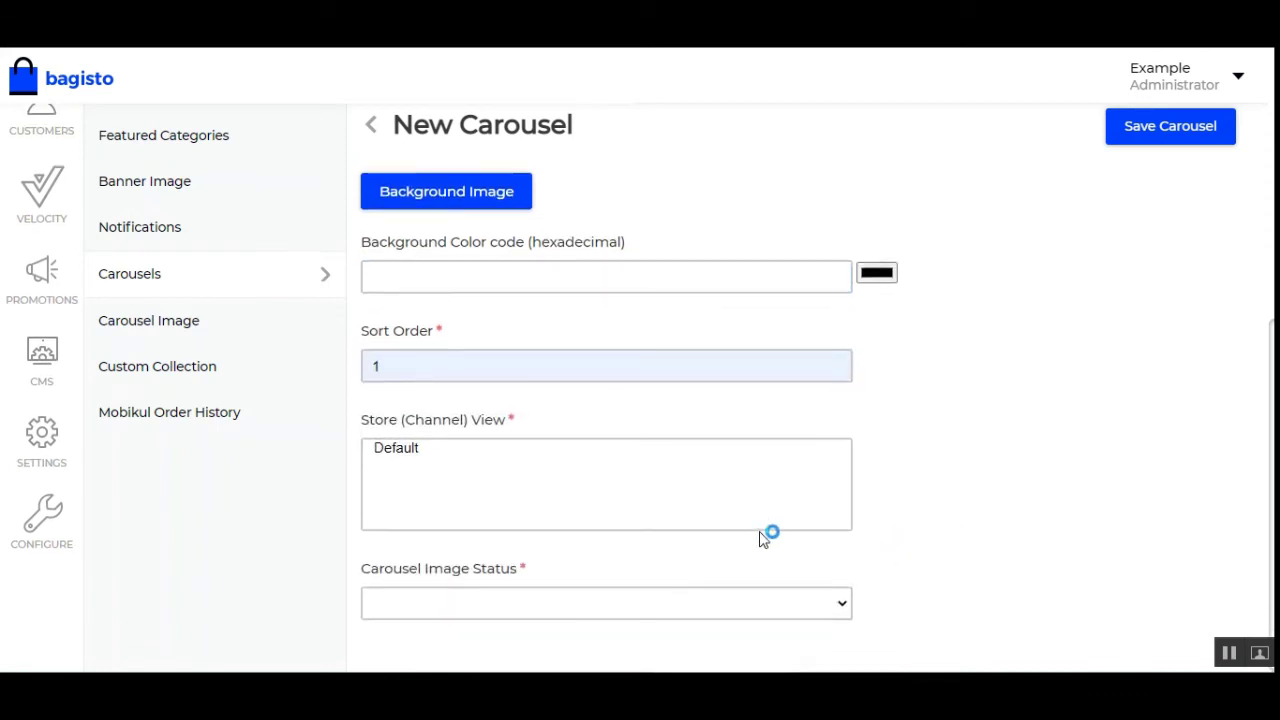
pyautogui.click(418, 452)
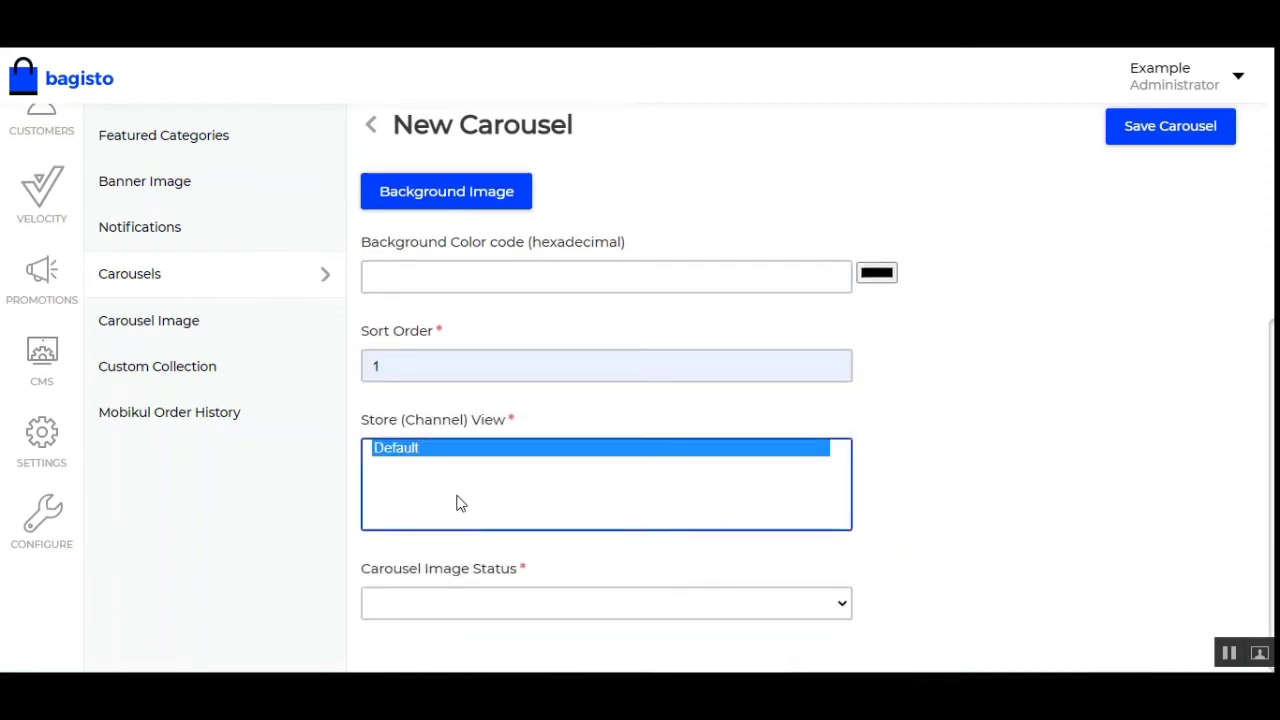
pyautogui.click(1070, 563)
pyautogui.click(462, 600)
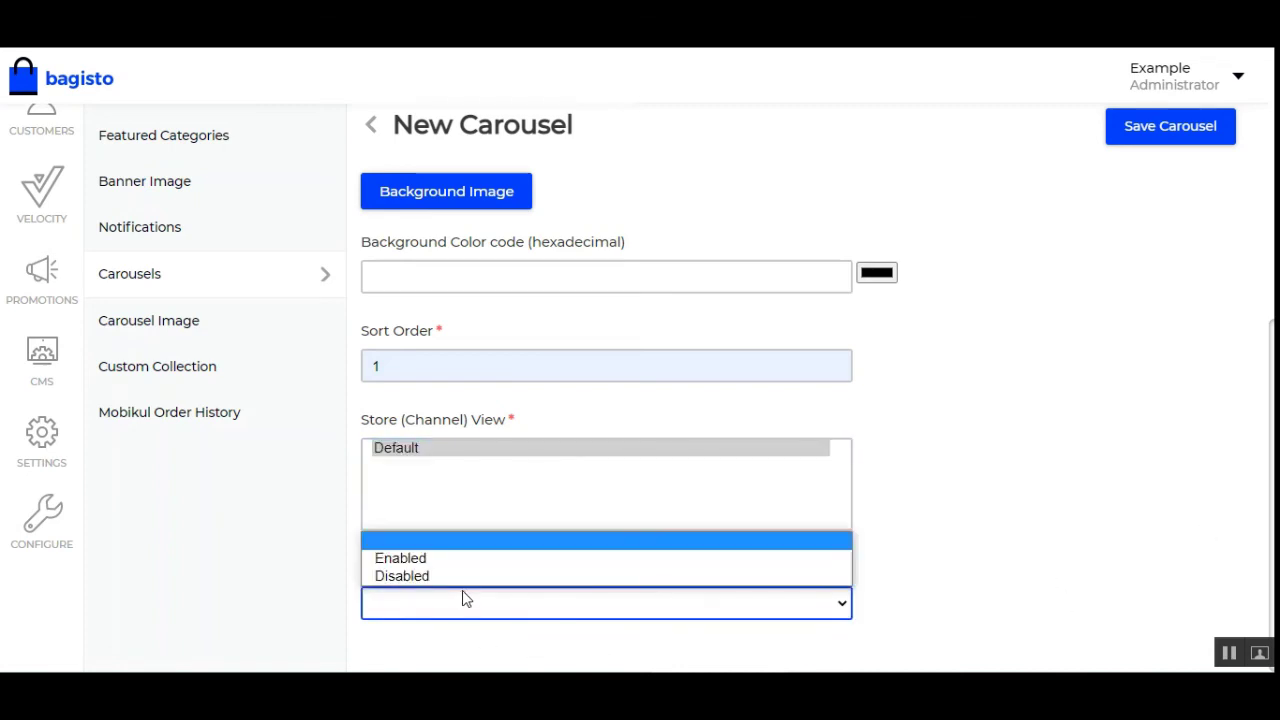
pyautogui.click(412, 560)
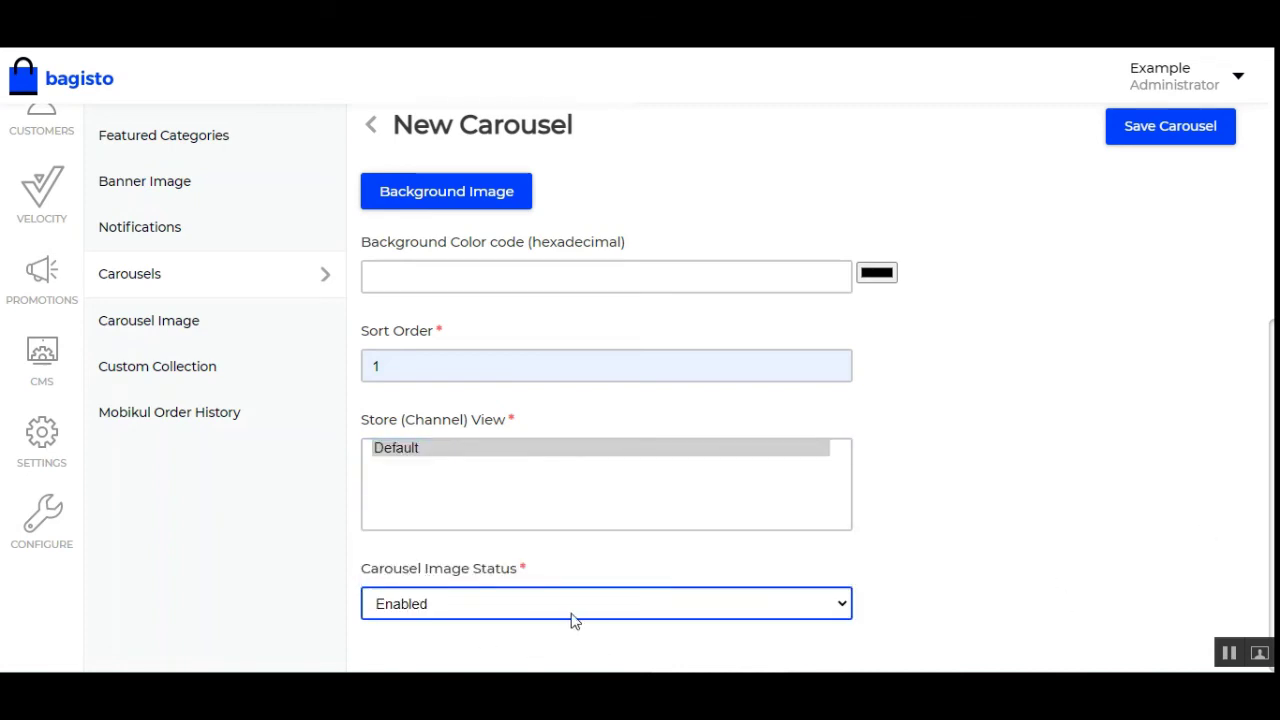
# Step: Add the New Arrivals Fashion picture as the carousel's background image, keep Image Type, and save the carousel
pyautogui.scroll(5, 577, 614)
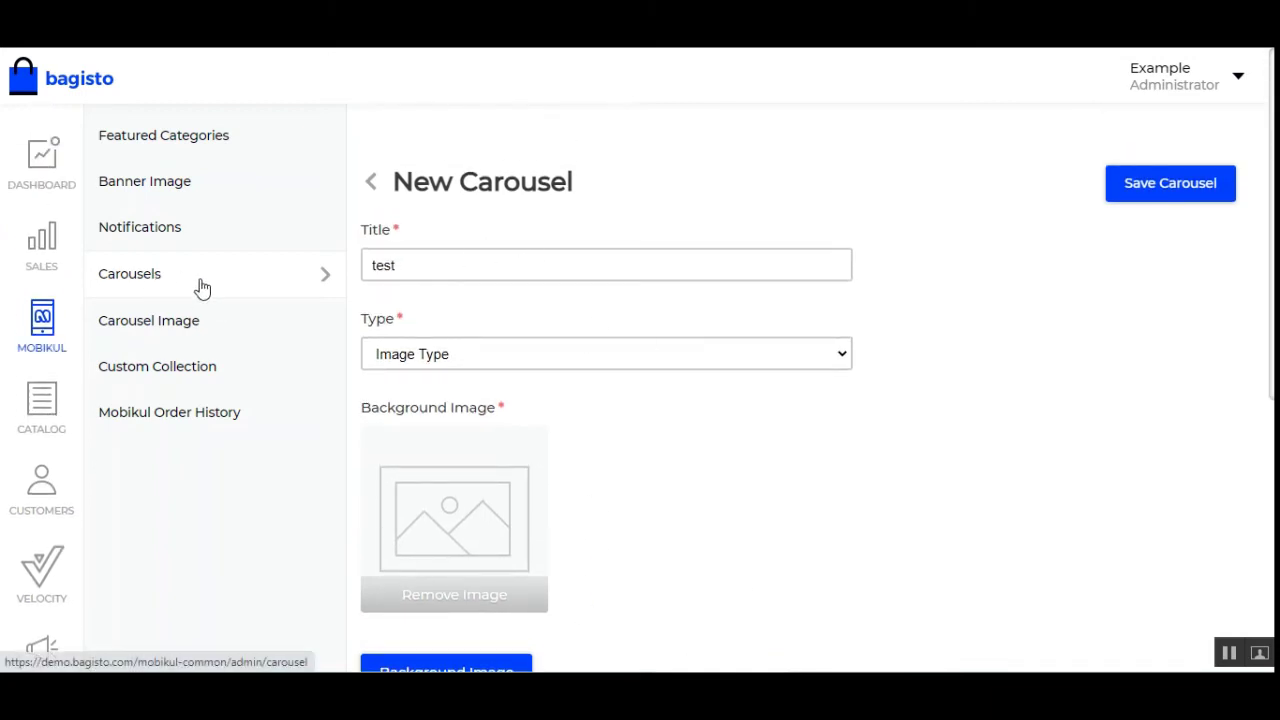
pyautogui.scroll(-2, 534, 528)
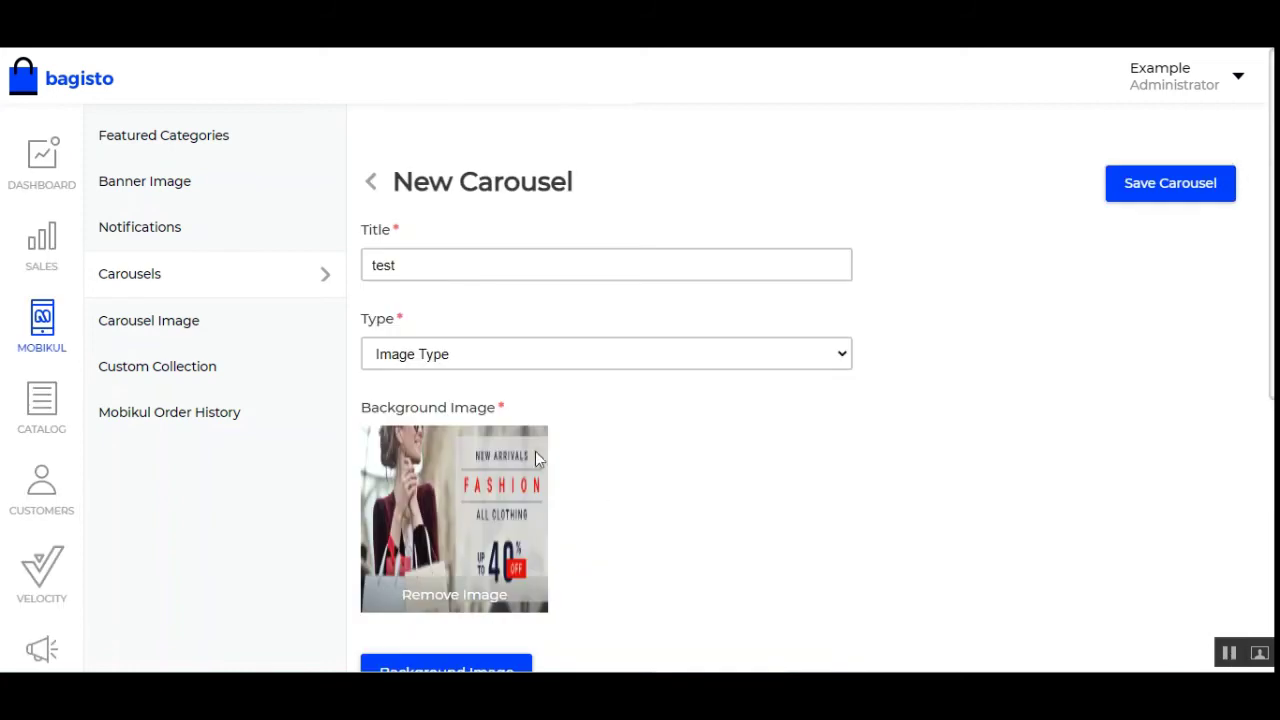
pyautogui.scroll(-5, 640, 400)
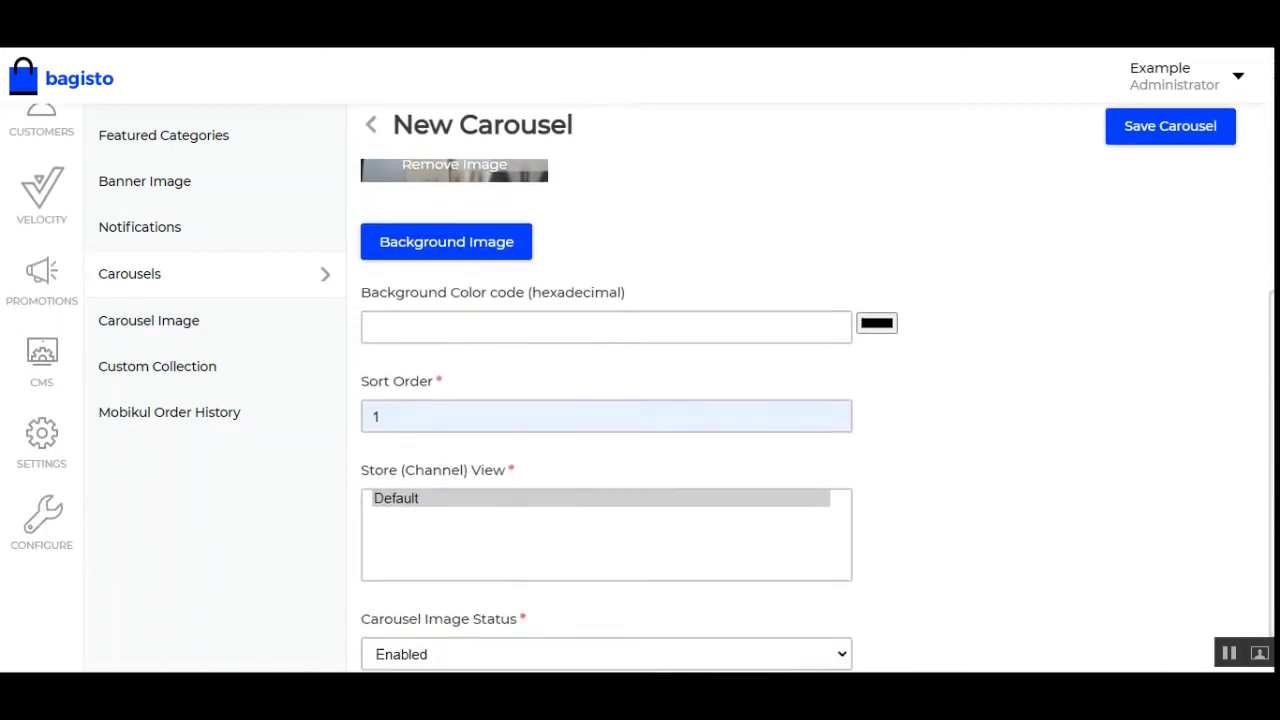
pyautogui.scroll(5, 911, 300)
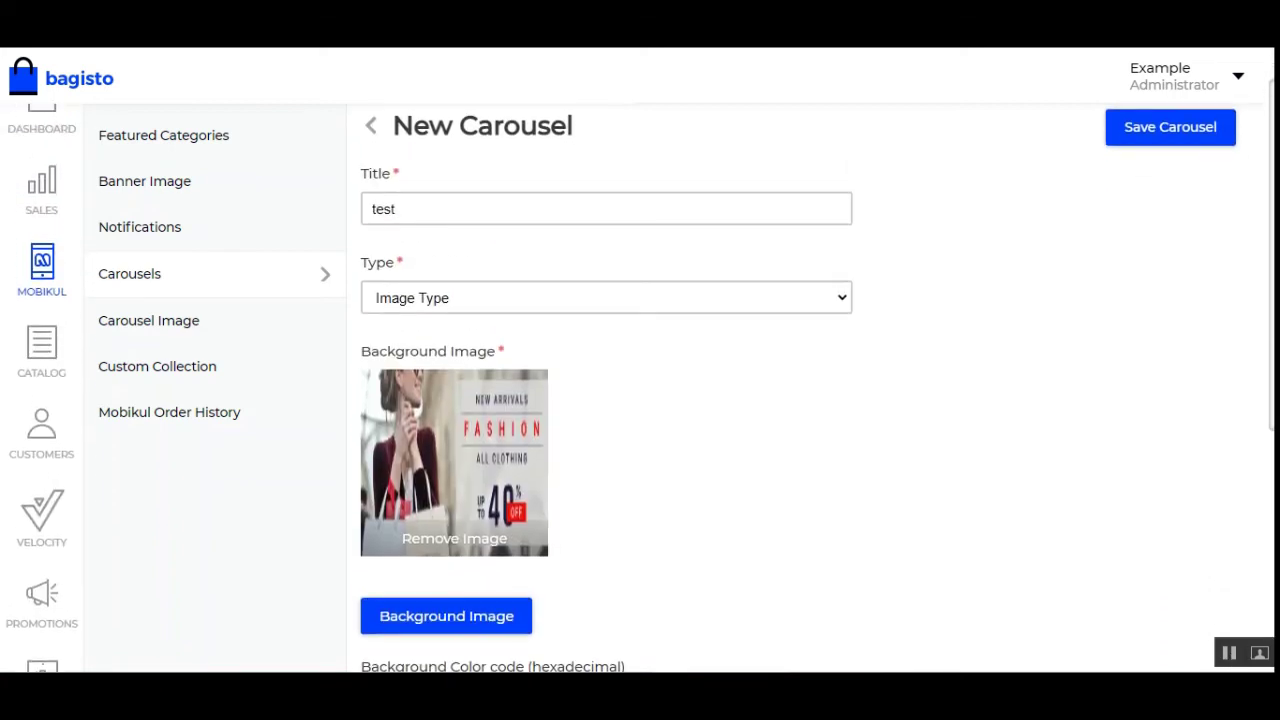
pyautogui.click(466, 366)
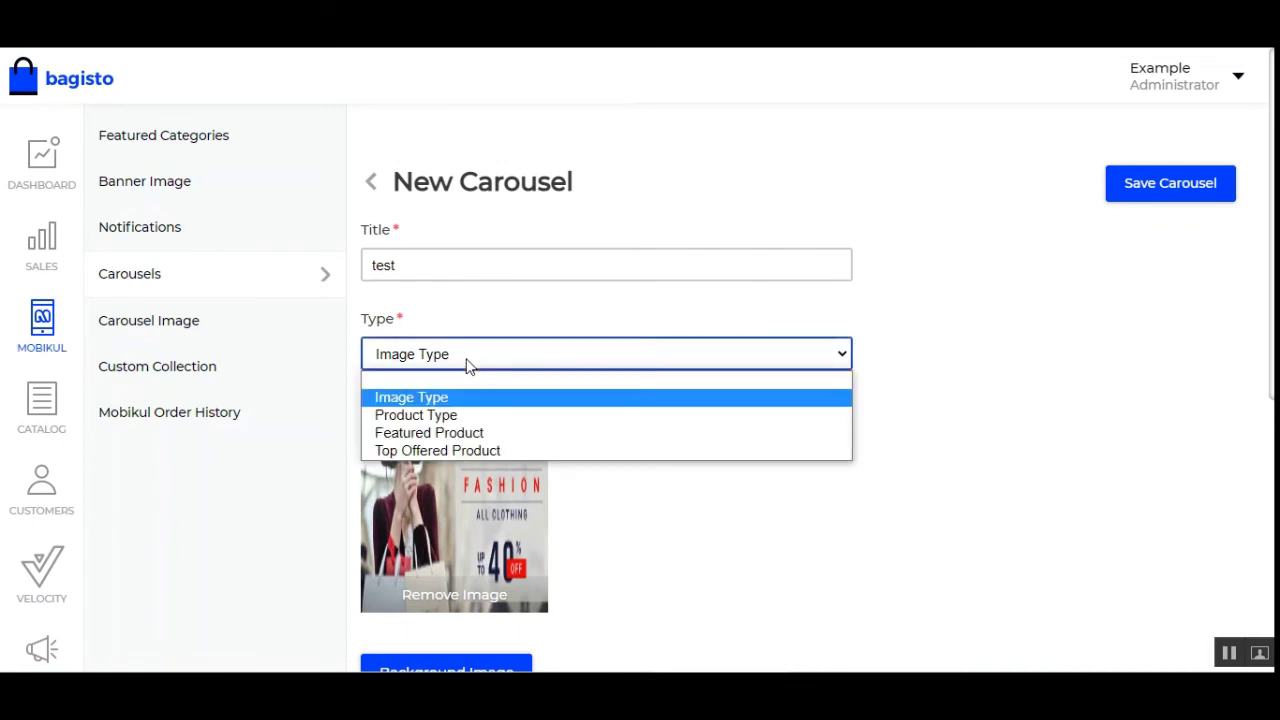
pyautogui.click(960, 406)
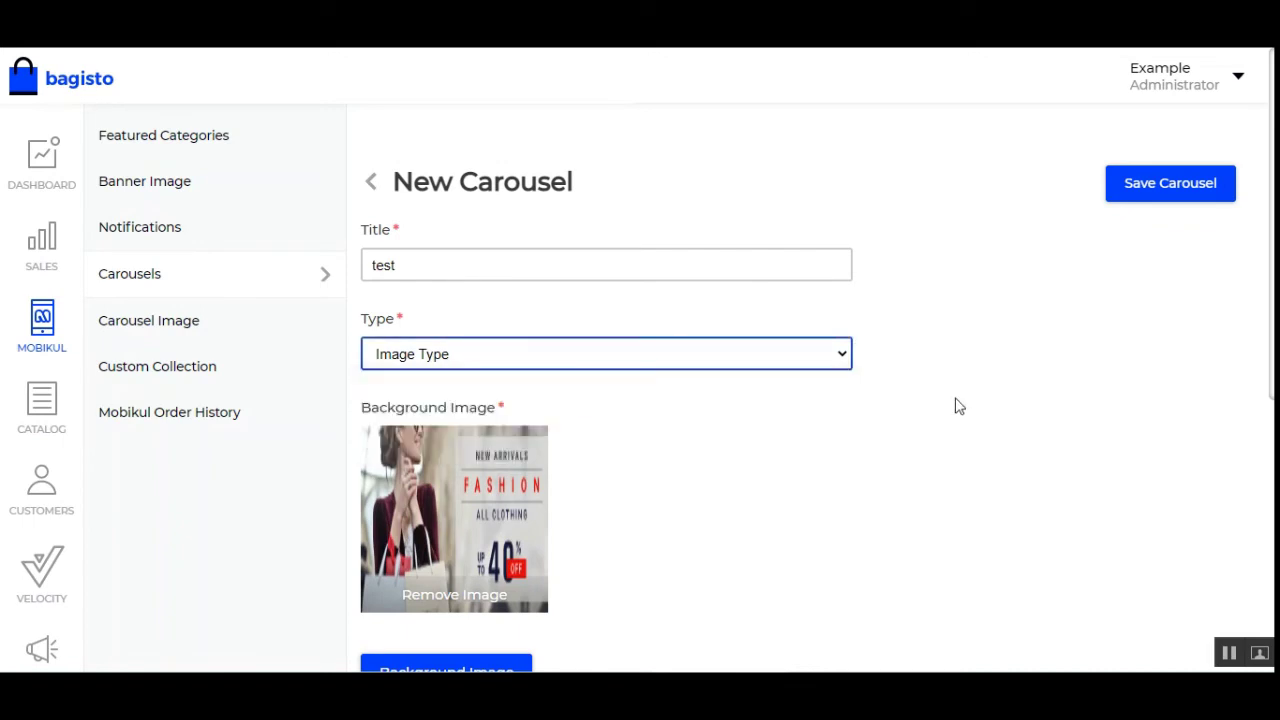
pyautogui.scroll(-4, 463, 349)
pyautogui.scroll(-1, 479, 447)
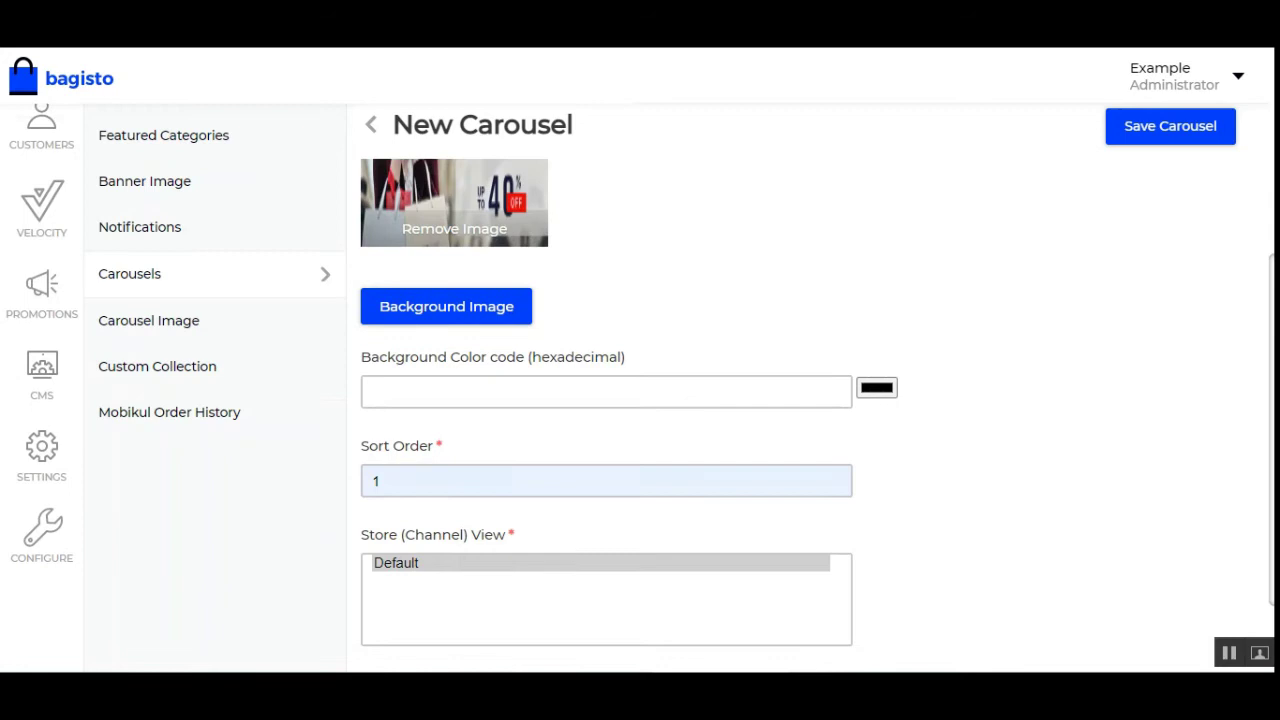
pyautogui.scroll(3, 1229, 209)
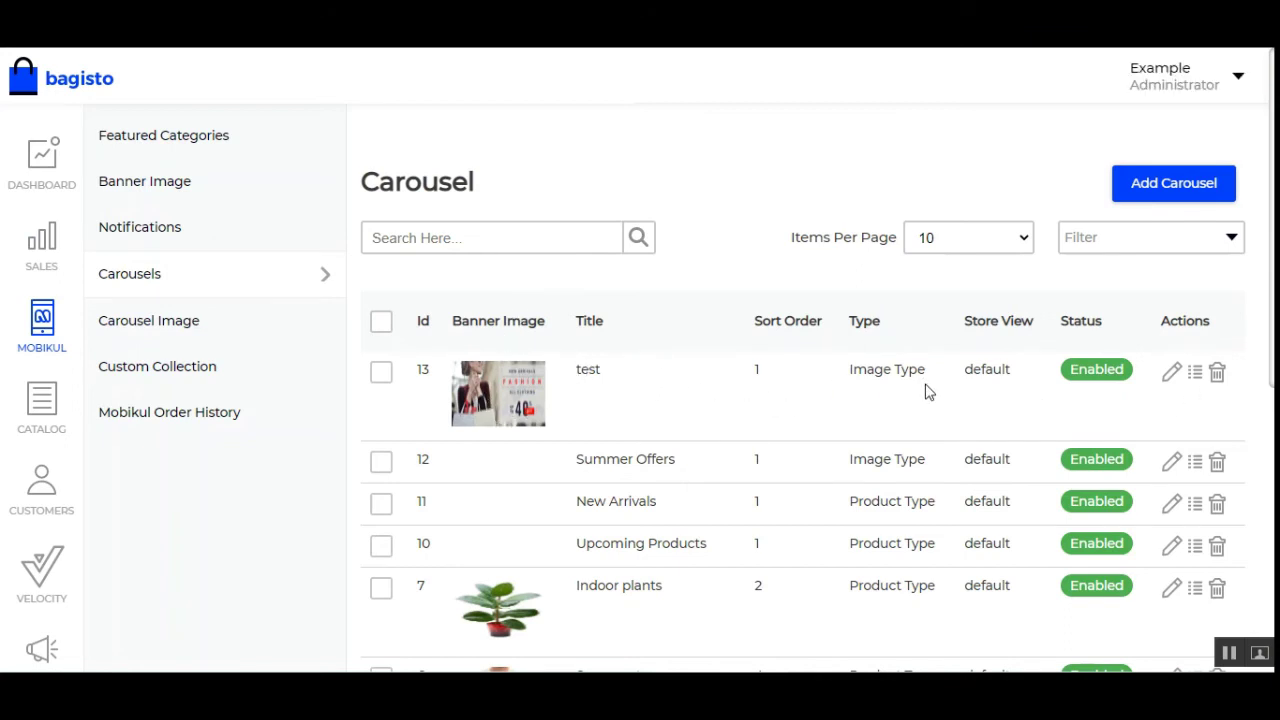
# Step: Open the image assignment for the test carousel and select the Women T-shirts, Festive Offer and New Summer Collection images
pyautogui.click(1196, 373)
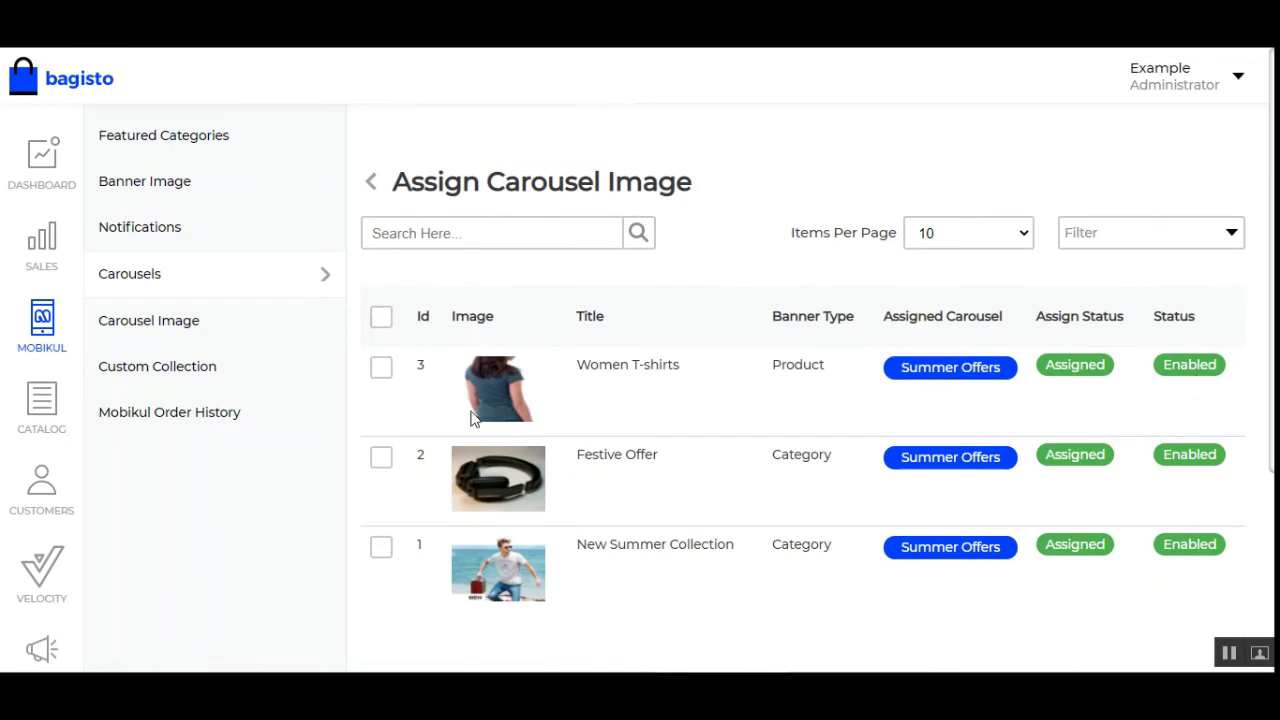
pyautogui.click(381, 369)
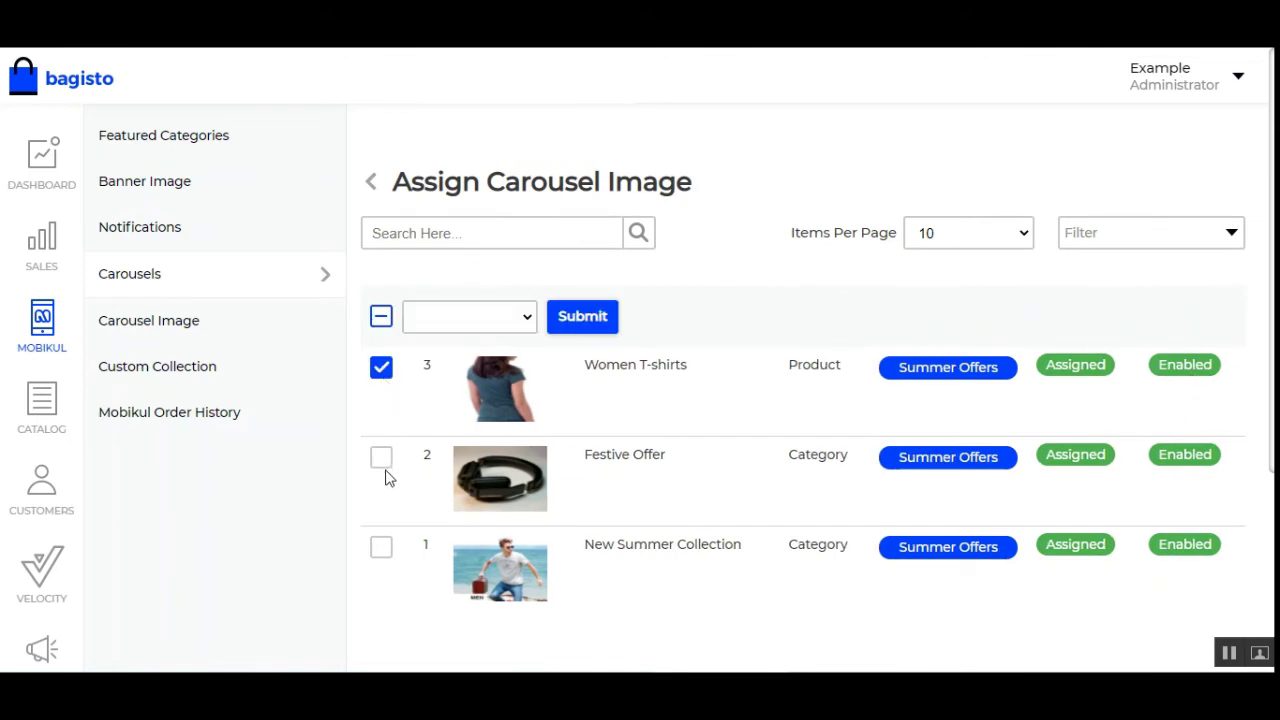
pyautogui.click(382, 460)
pyautogui.click(381, 550)
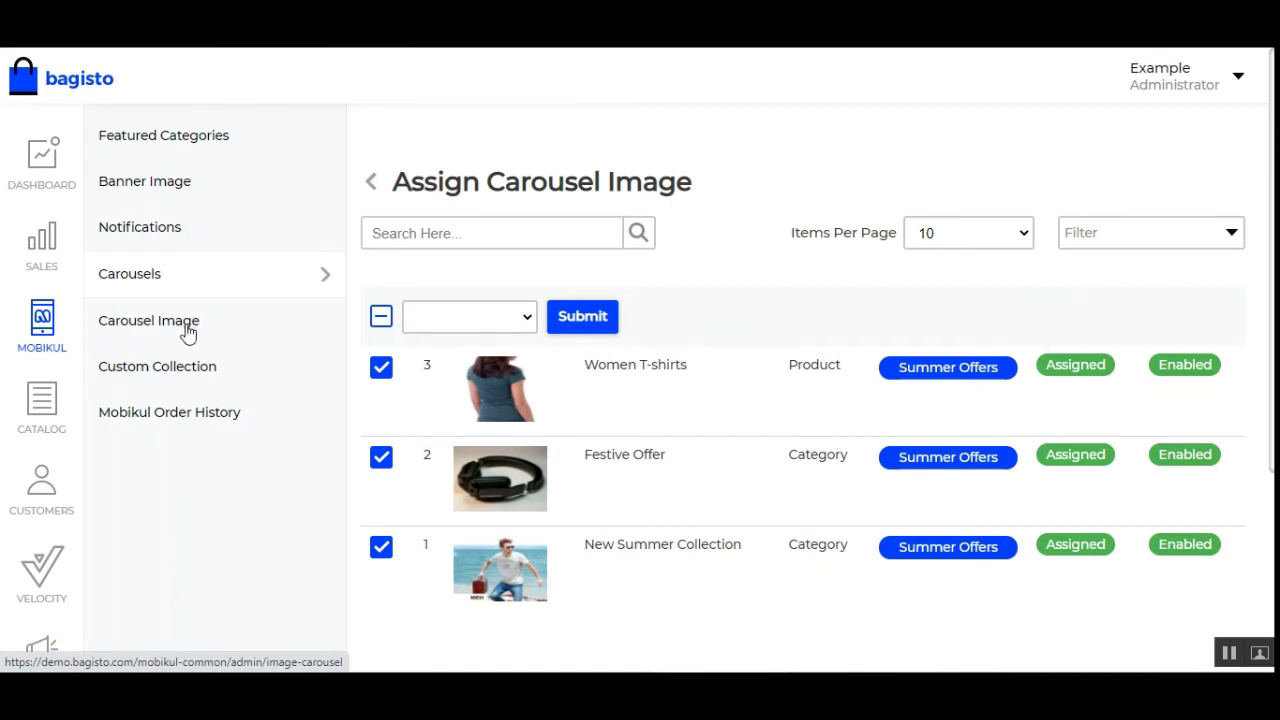
# Step: Examine the titles and banner types on the Carousel Image page, and check the test carousel's type in the Carousels list
pyautogui.click(135, 333)
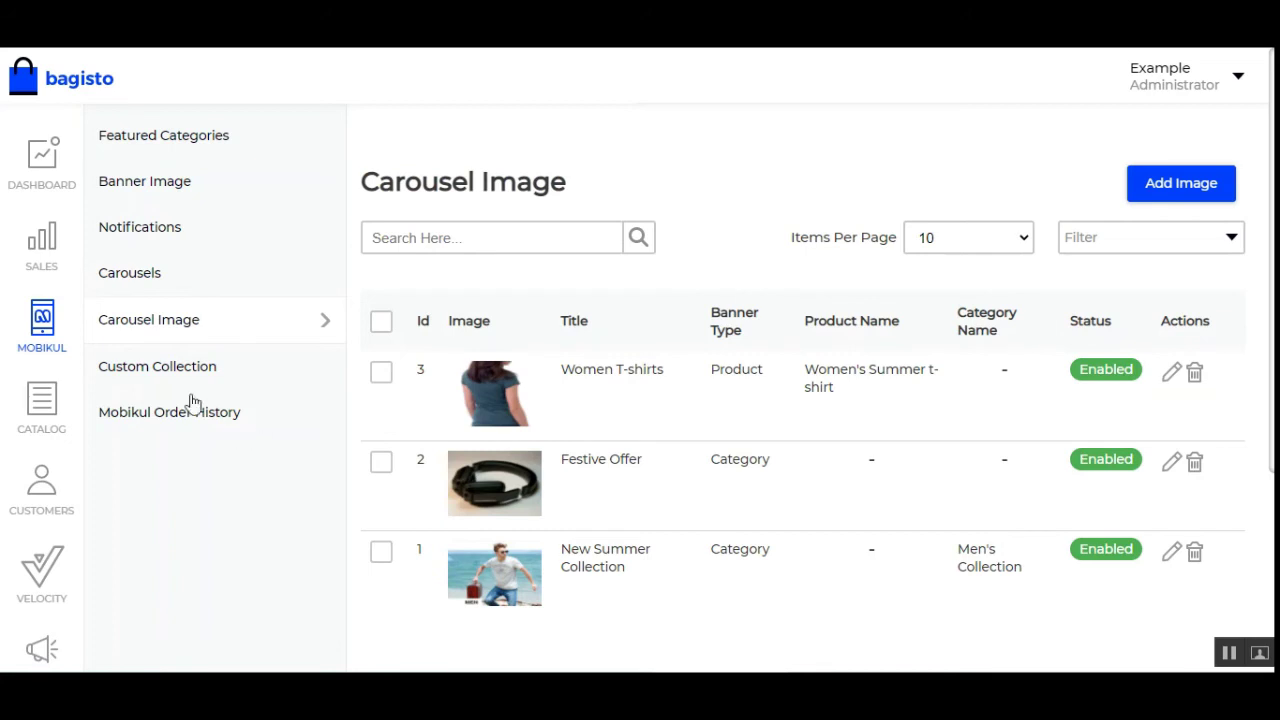
pyautogui.moveTo(592, 549); pyautogui.dragTo(624, 552)
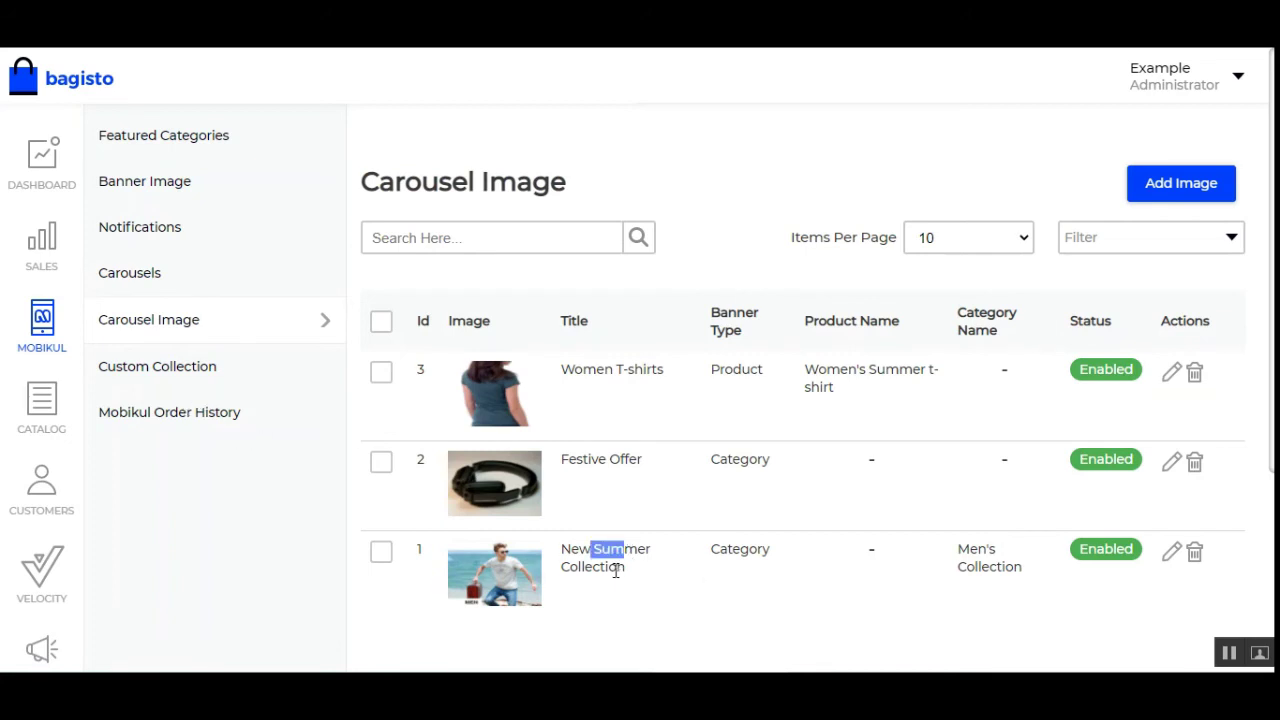
pyautogui.moveTo(712, 550); pyautogui.dragTo(766, 551)
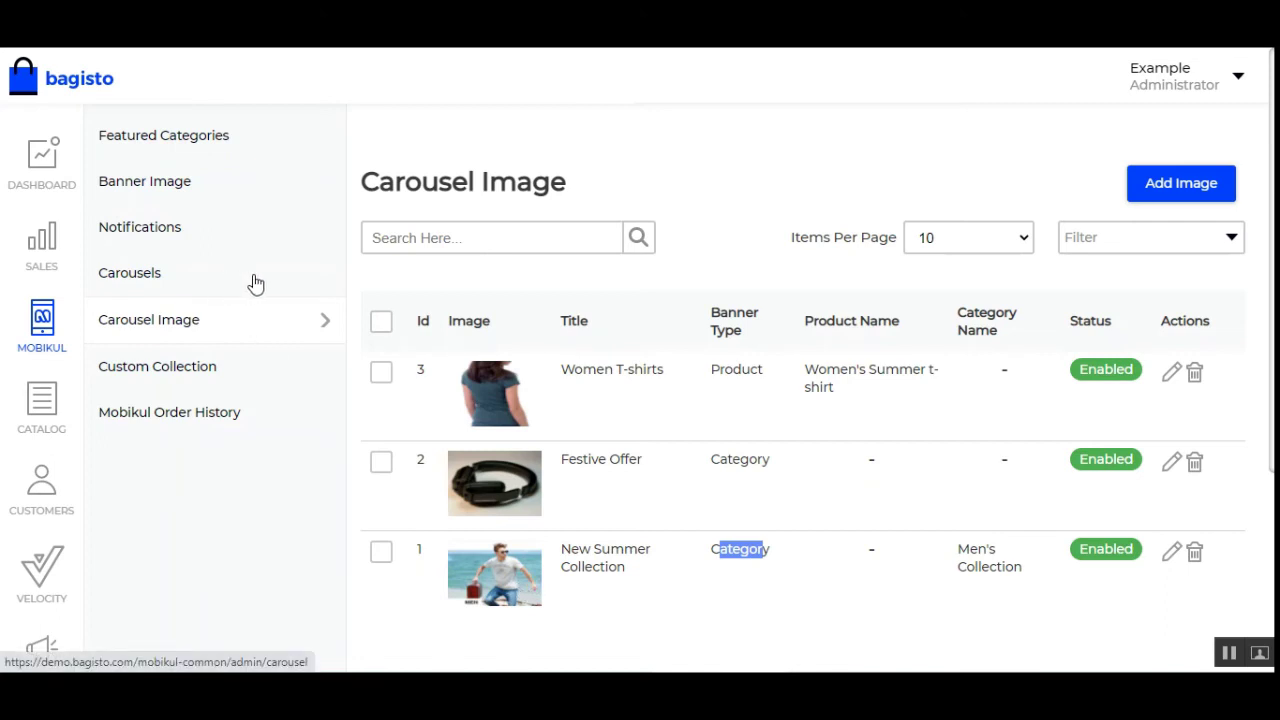
pyautogui.click(738, 578)
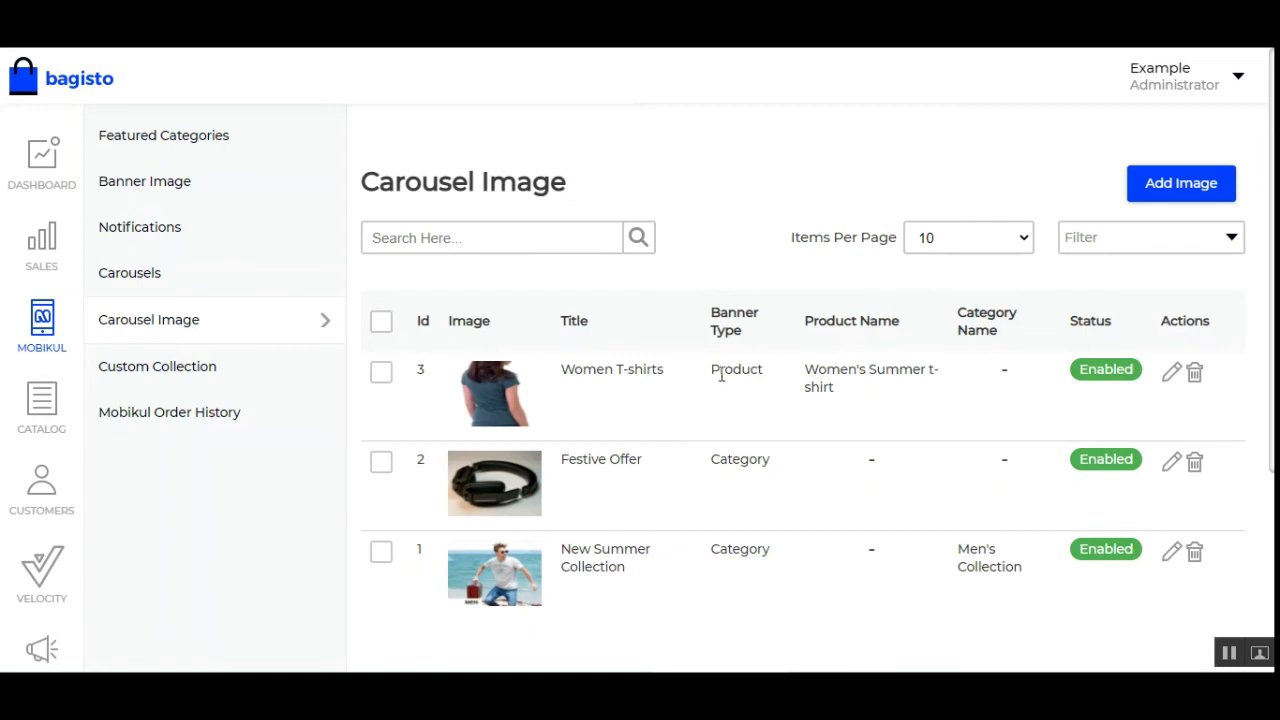
pyautogui.moveTo(722, 375); pyautogui.dragTo(766, 370)
pyautogui.click(176, 286)
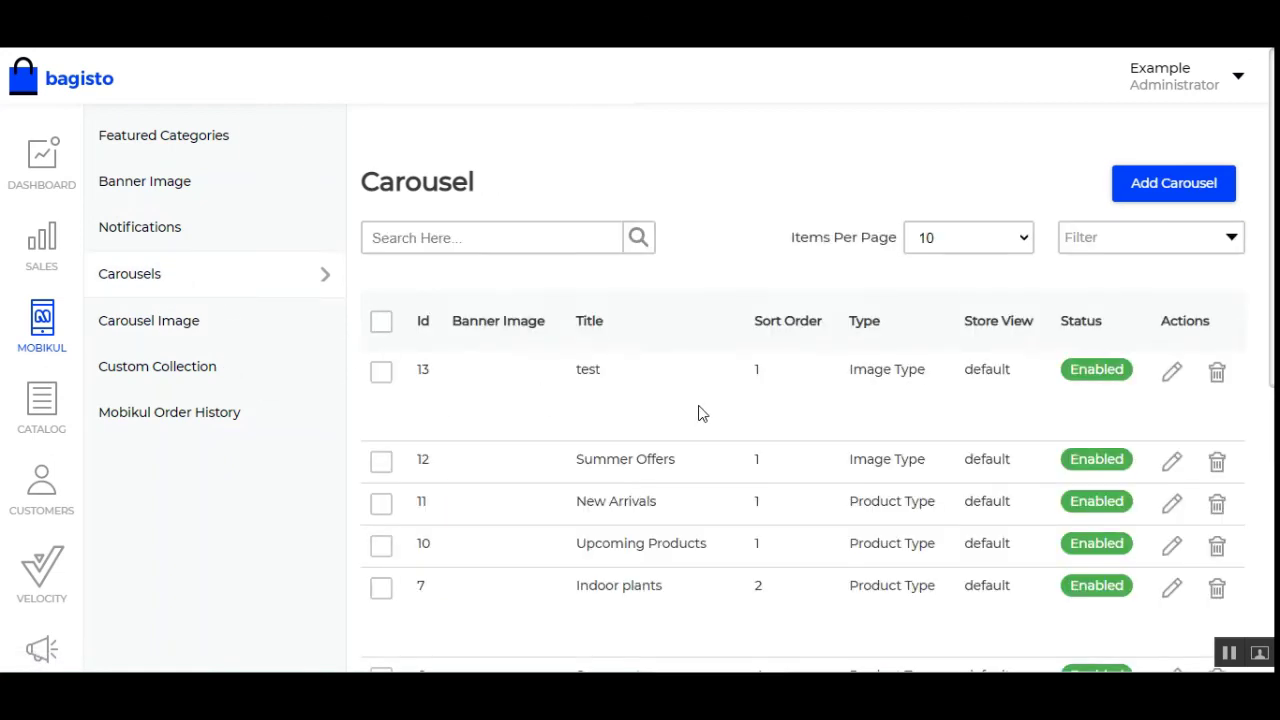
pyautogui.moveTo(868, 373); pyautogui.dragTo(940, 376)
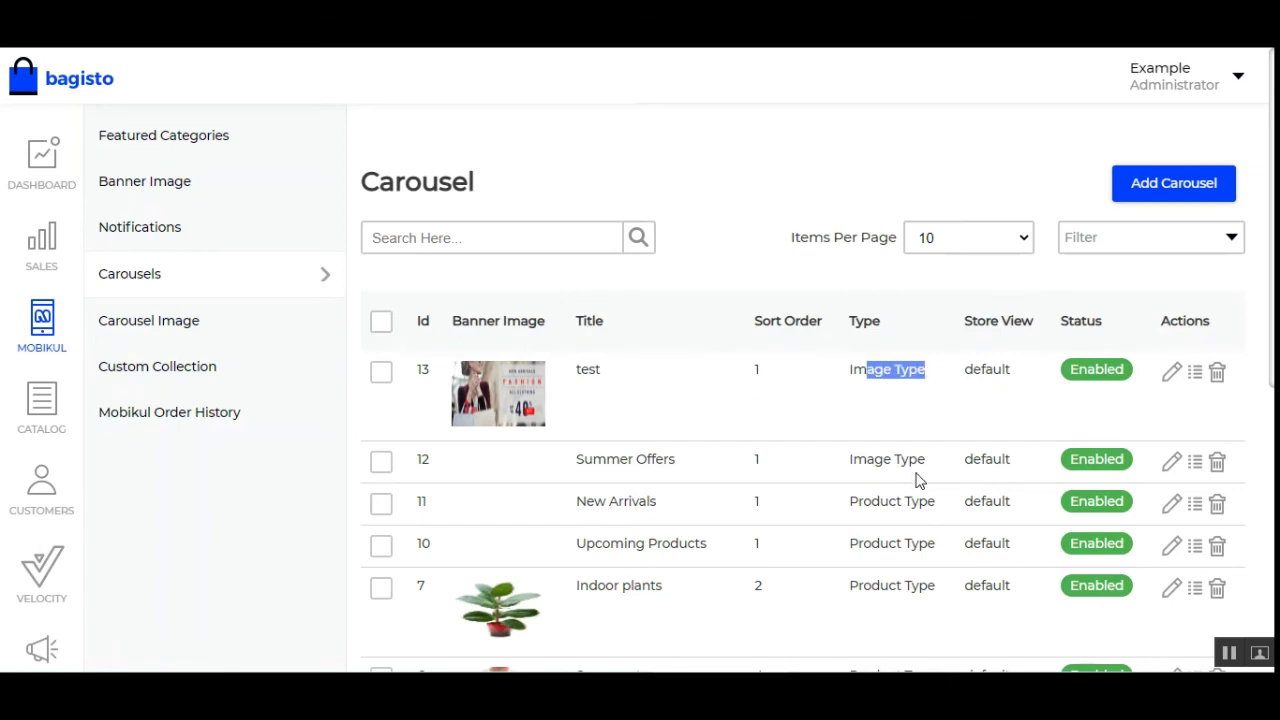
# Step: Start another new carousel and try the Product Type, Featured Product and Top Offered Product types
pyautogui.click(1168, 190)
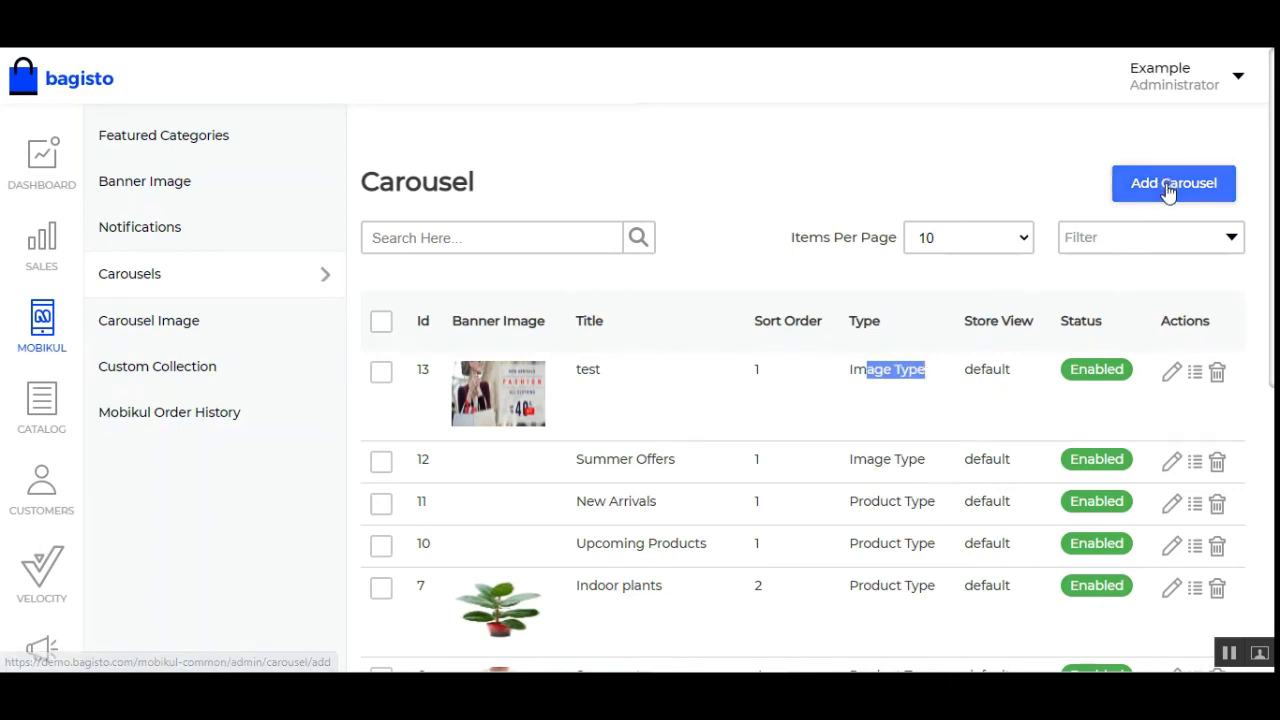
pyautogui.scroll(-2, 505, 370)
pyautogui.scroll(1, 505, 370)
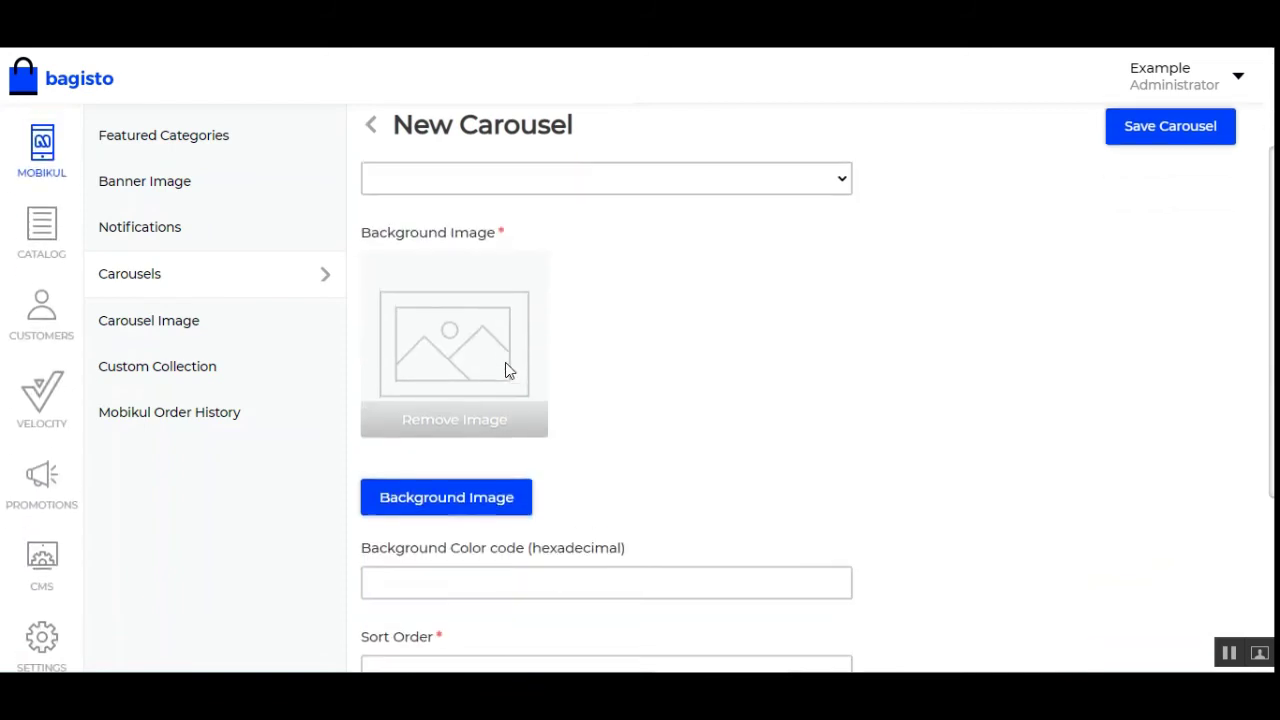
pyautogui.click(549, 262)
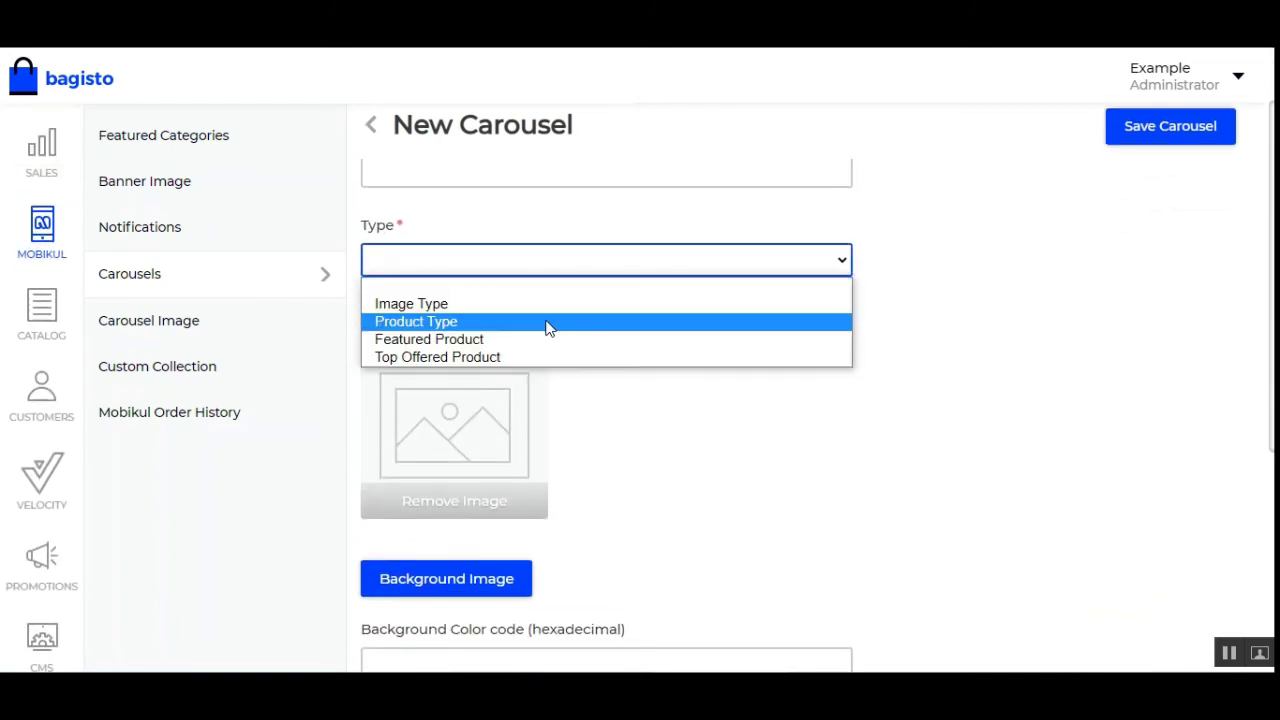
pyautogui.click(548, 322)
pyautogui.click(605, 262)
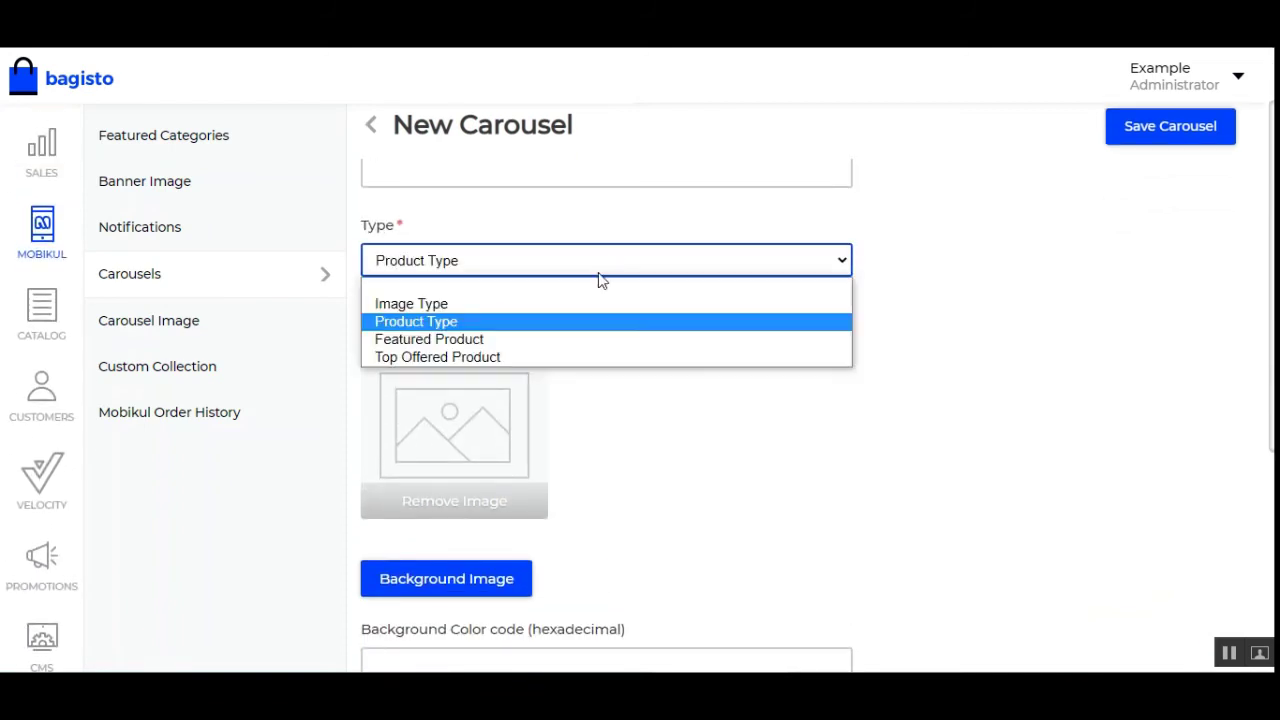
pyautogui.click(575, 342)
pyautogui.click(591, 260)
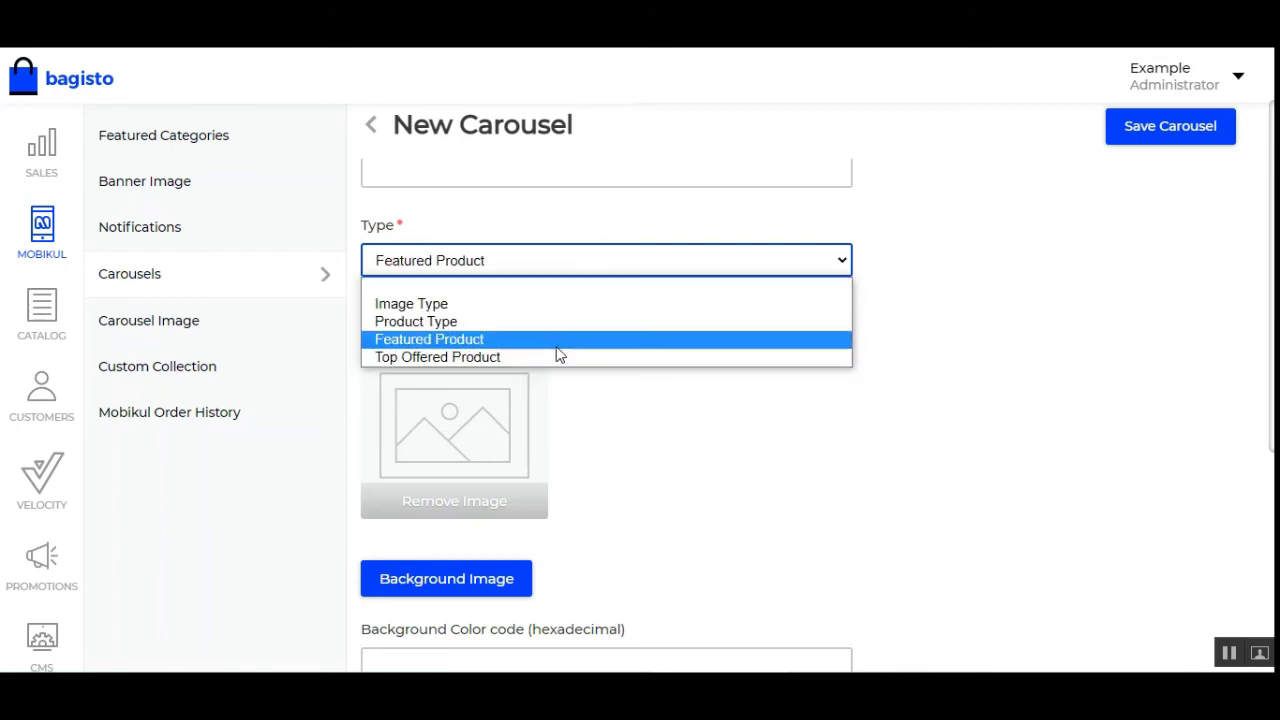
pyautogui.click(555, 357)
pyautogui.click(581, 258)
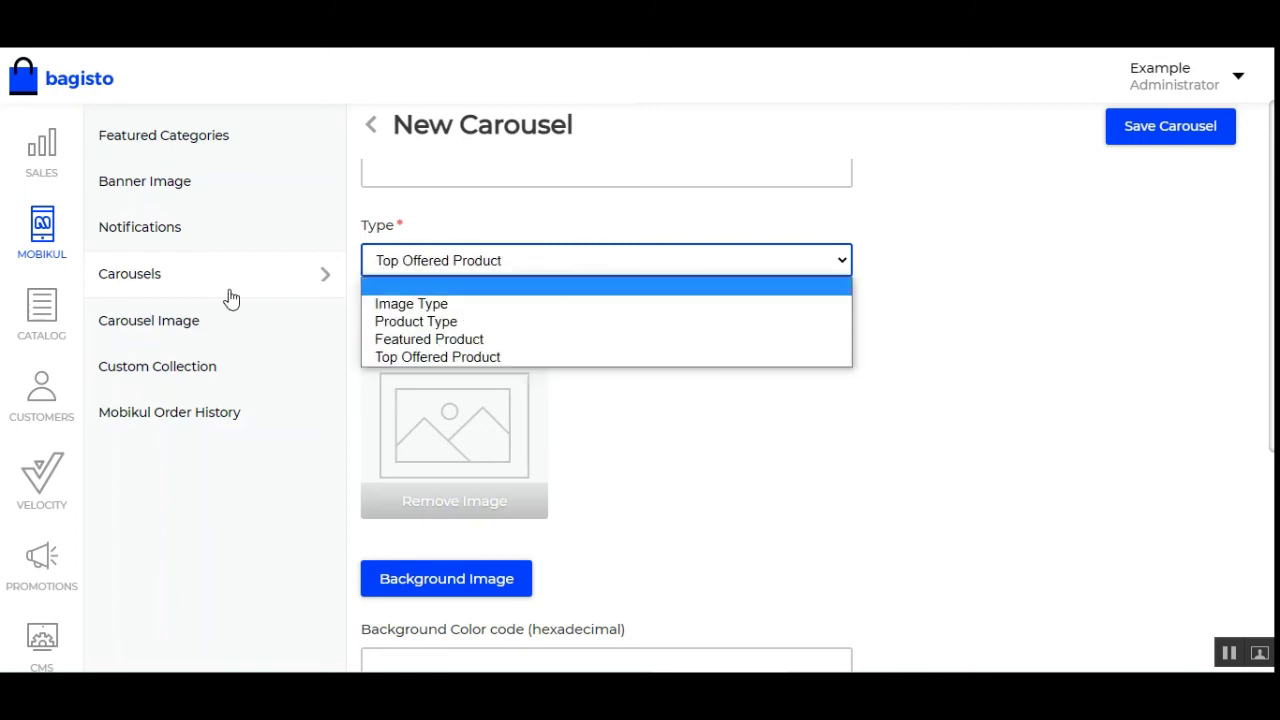
# Step: Return to the Carousels list without saving and compare the types of the Summer Offers and New Arrivals carousels
pyautogui.click(172, 285)
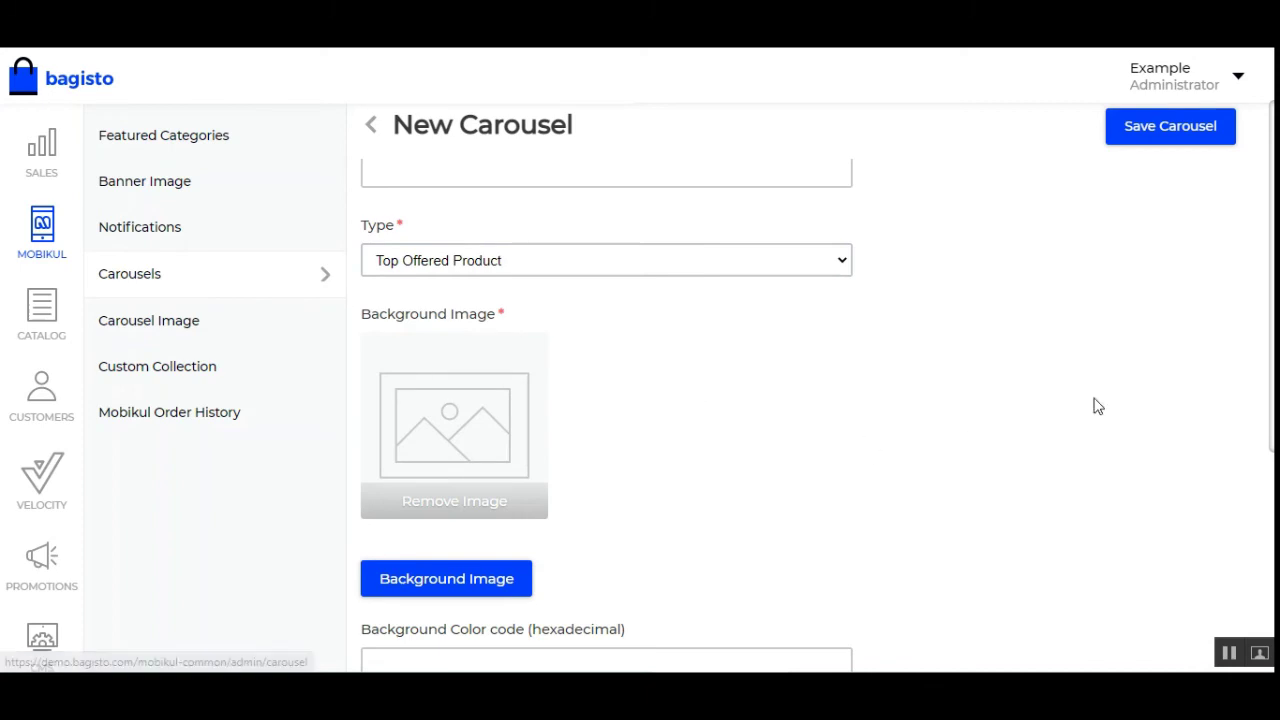
pyautogui.scroll(-3, 980, 360)
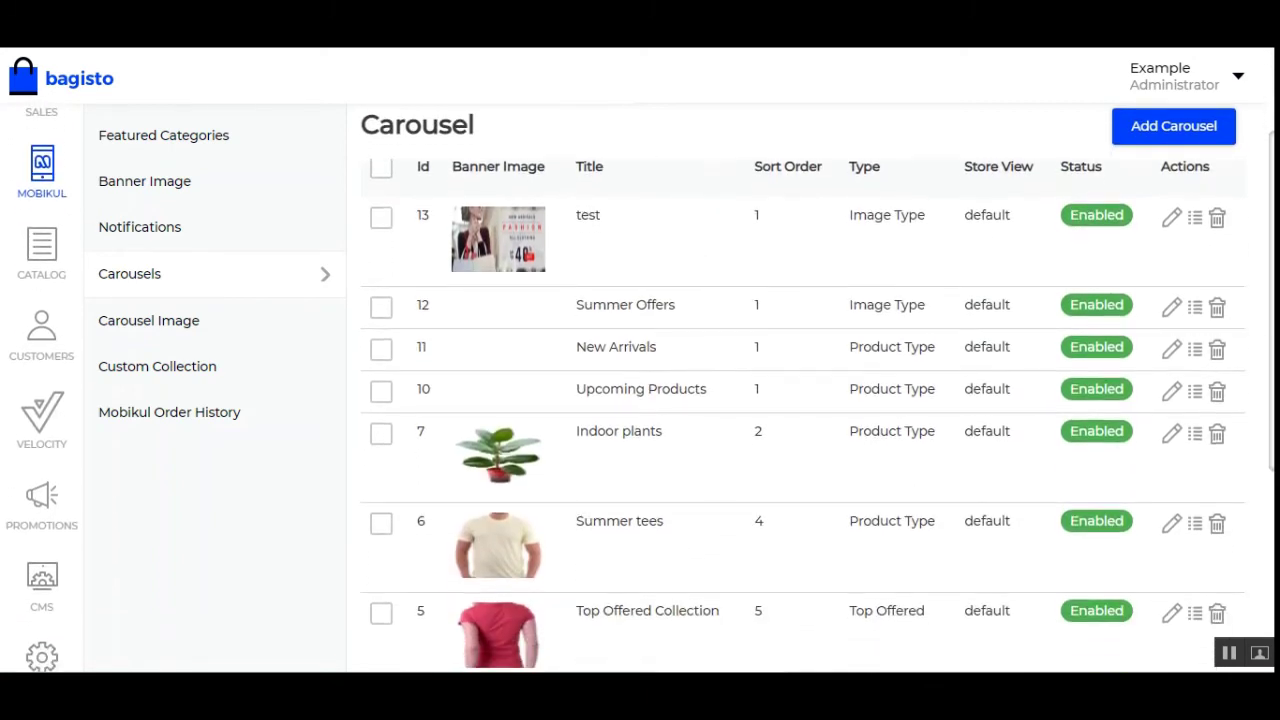
pyautogui.moveTo(872, 298); pyautogui.dragTo(945, 305)
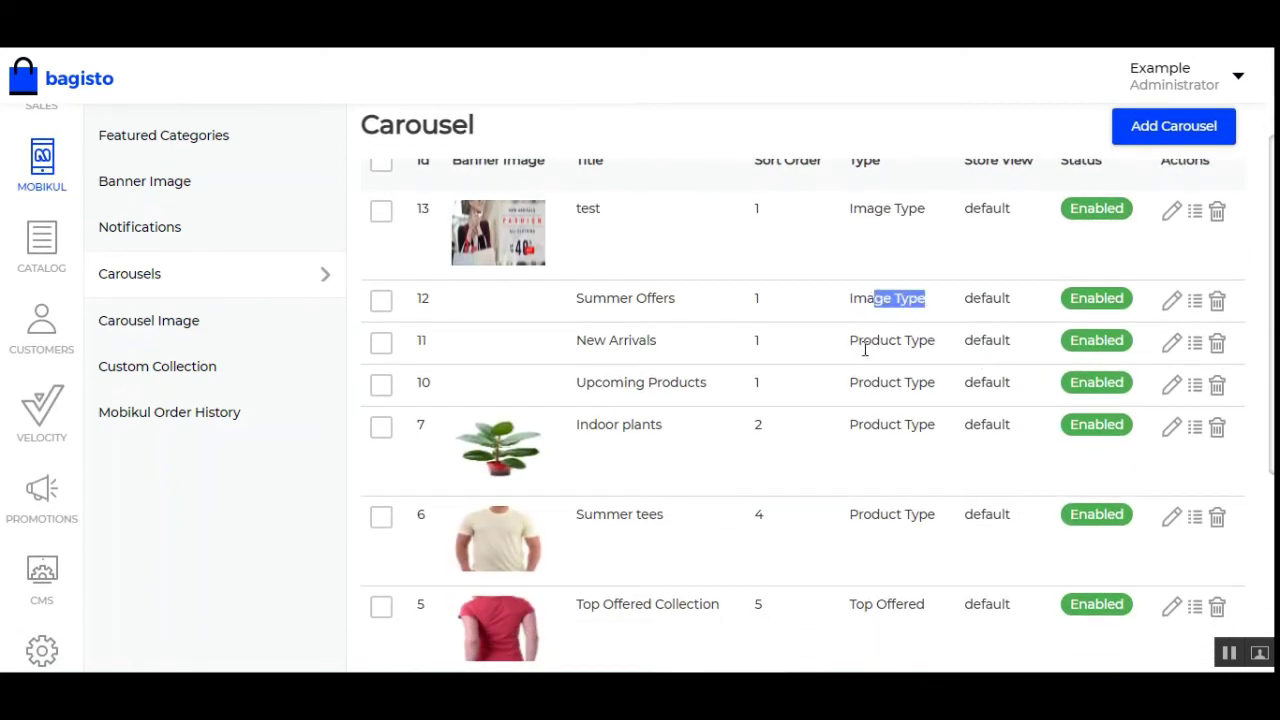
pyautogui.moveTo(862, 342); pyautogui.dragTo(938, 355)
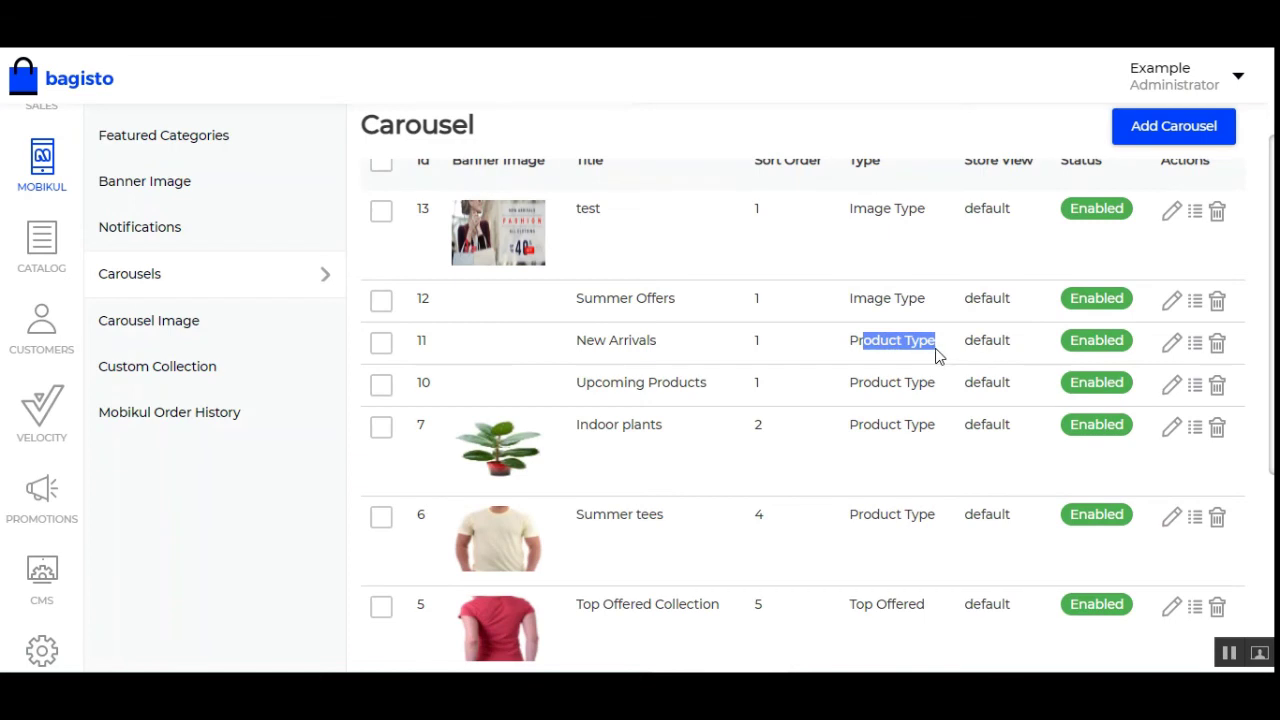
# Step: Open the product assignment for the New Arrivals carousel and examine which products are assigned to carousels
pyautogui.click(1196, 346)
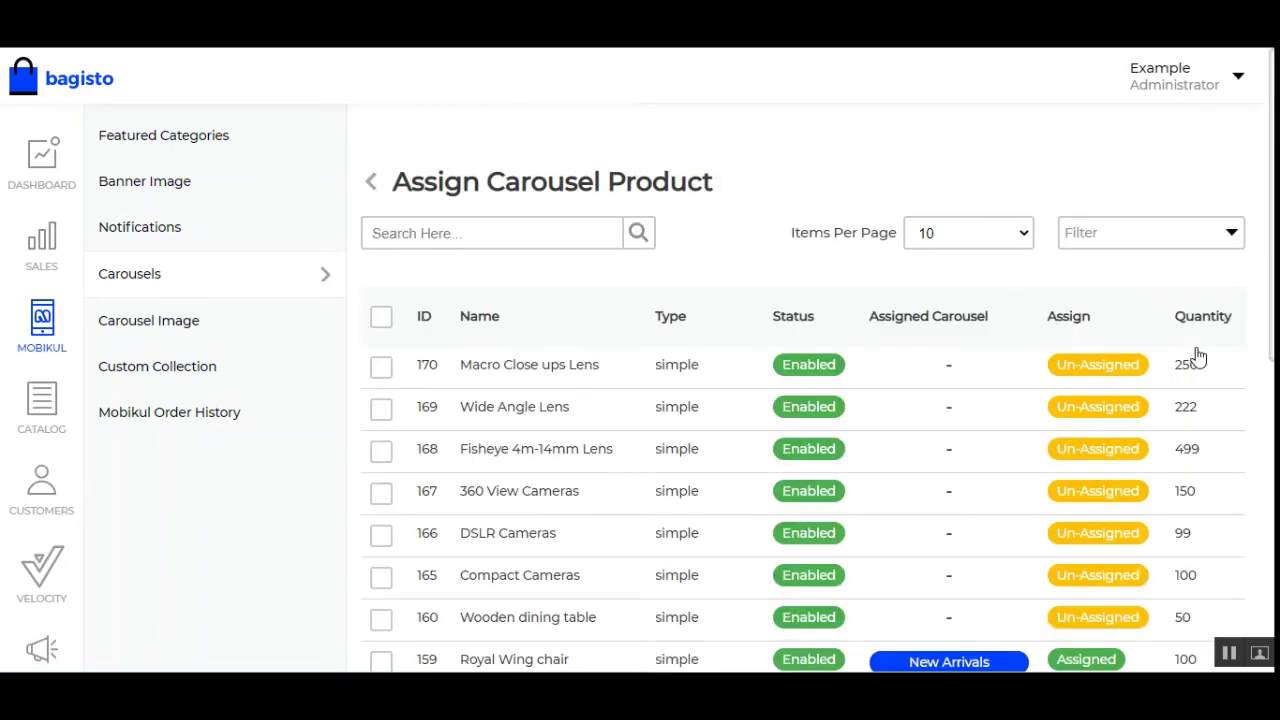
pyautogui.scroll(-8, 800, 450)
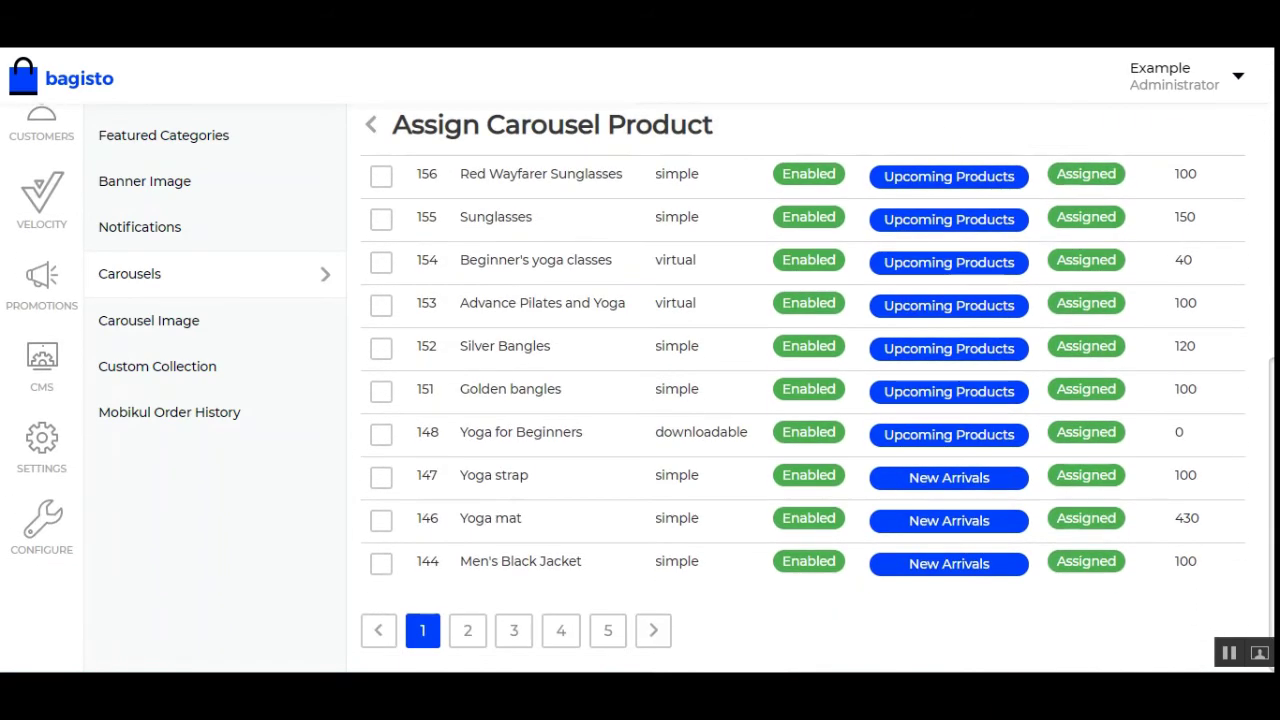
pyautogui.scroll(3, 800, 450)
pyautogui.scroll(5, 800, 400)
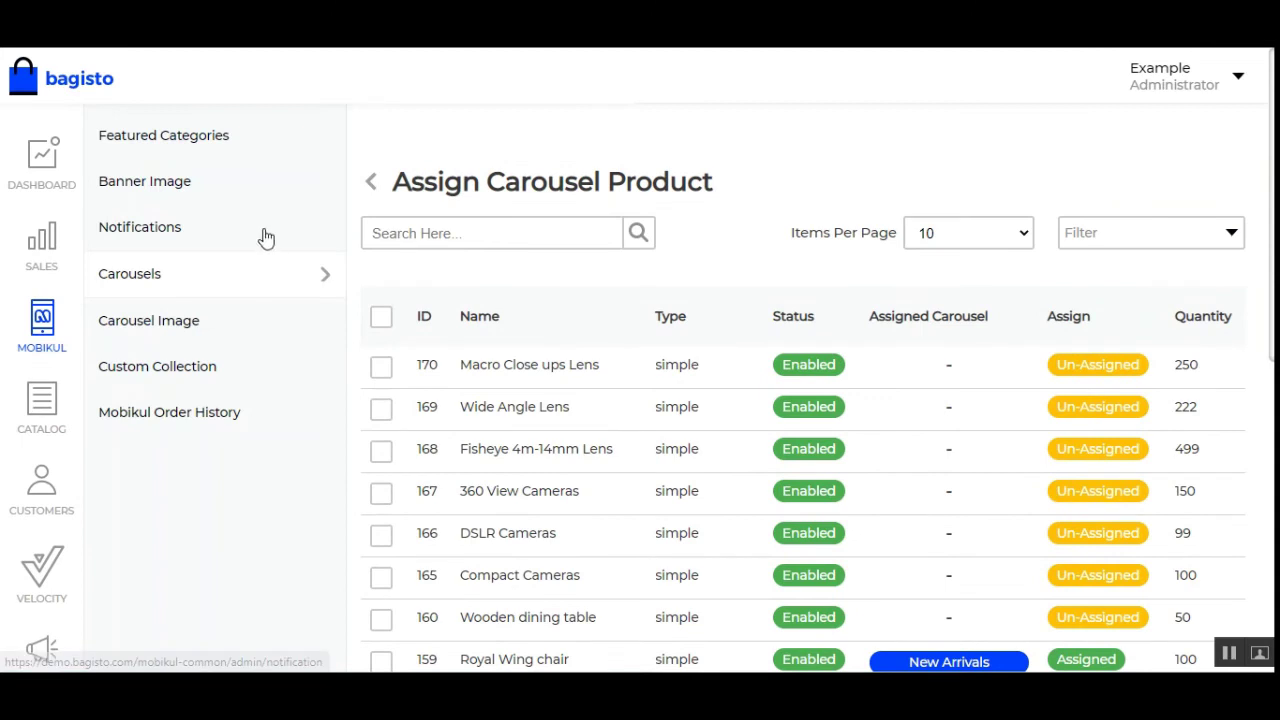
# Step: Return to the Carousels list and check the types of the Top Offered Collection and Featured Collection carousels
pyautogui.click(325, 285)
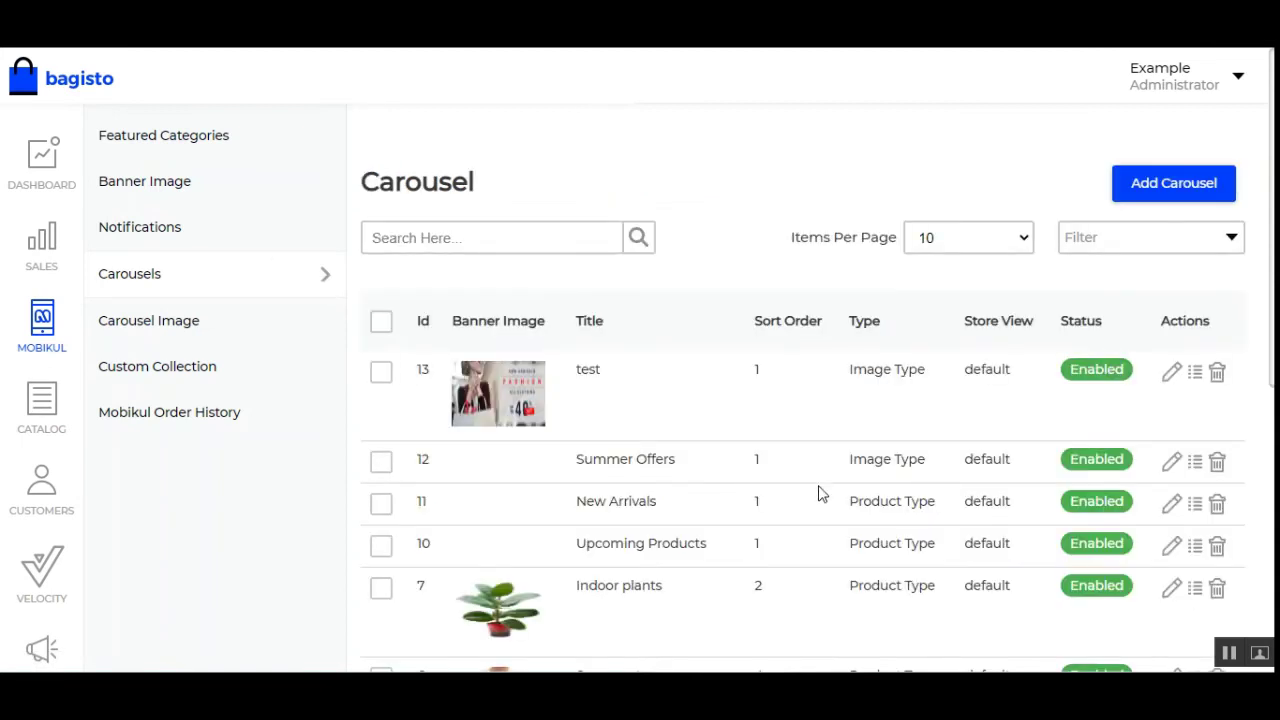
pyautogui.scroll(-3, 908, 314)
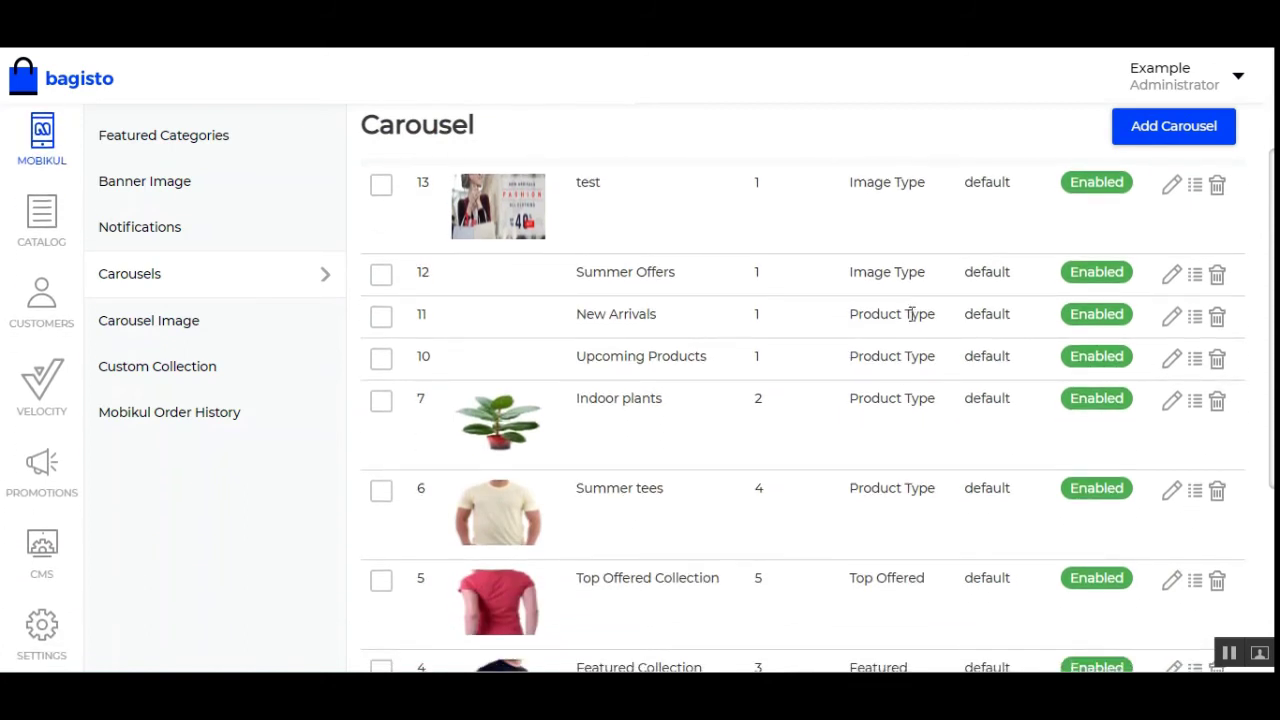
pyautogui.scroll(-3, 909, 486)
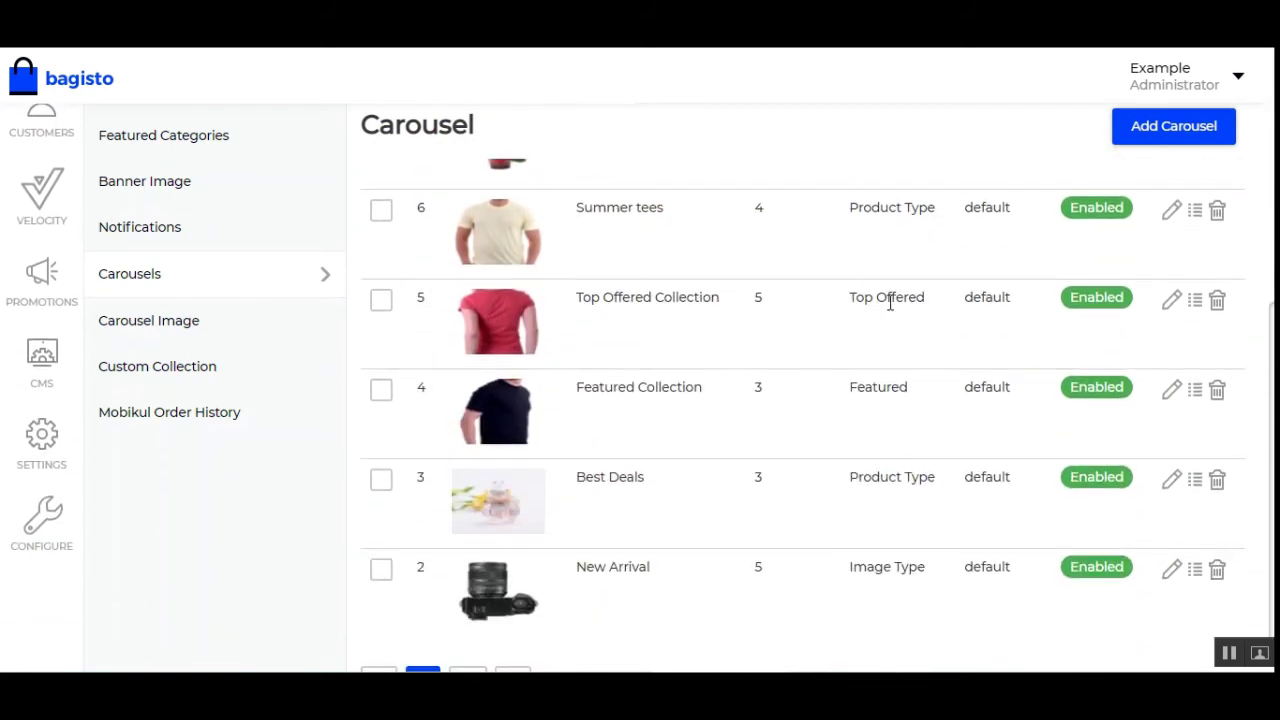
pyautogui.moveTo(862, 300); pyautogui.dragTo(913, 305)
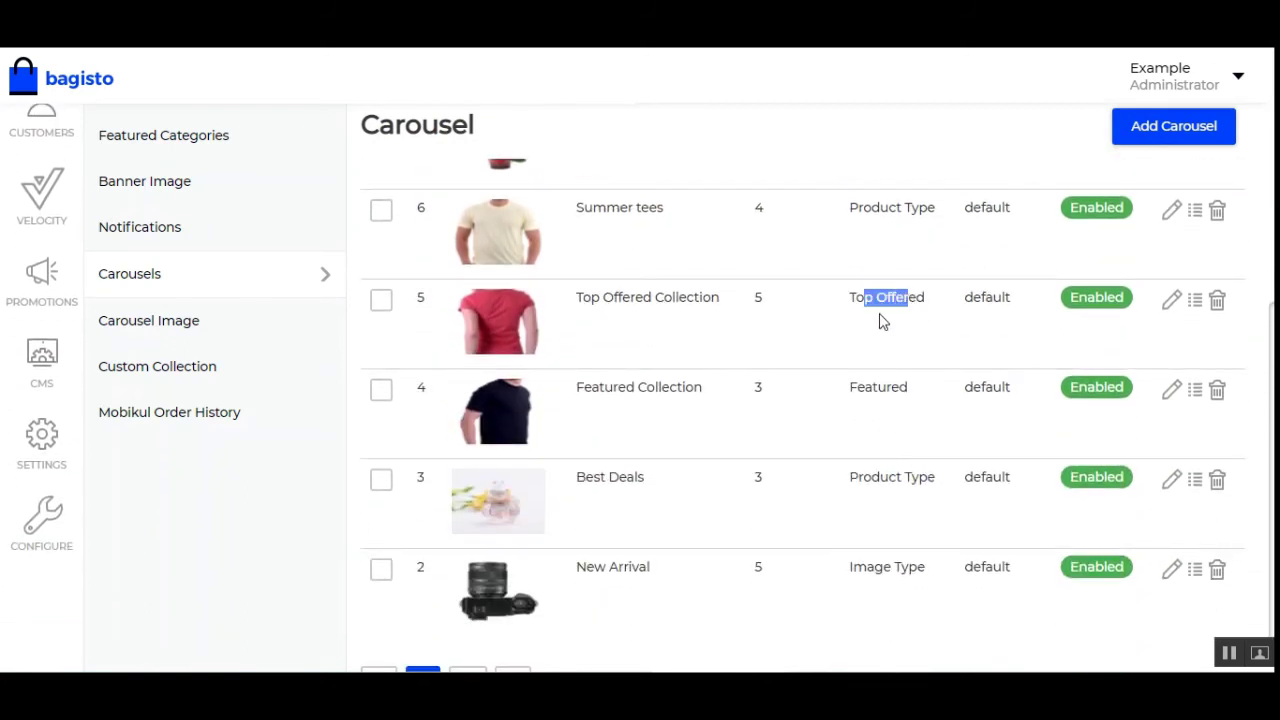
pyautogui.moveTo(866, 393); pyautogui.dragTo(911, 397)
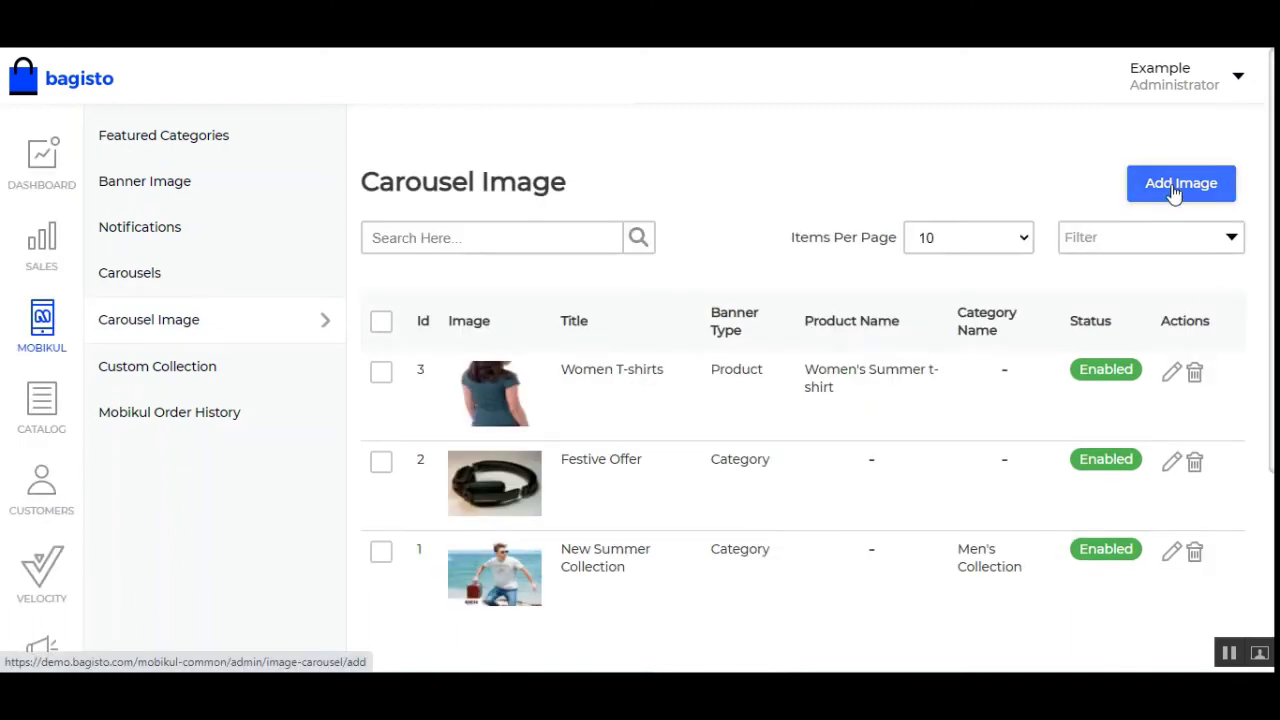
# Step: Start a new carousel image and try Product Type and Category Type as its image type, leaving the Product/Category Id empty
pyautogui.click(1175, 184)
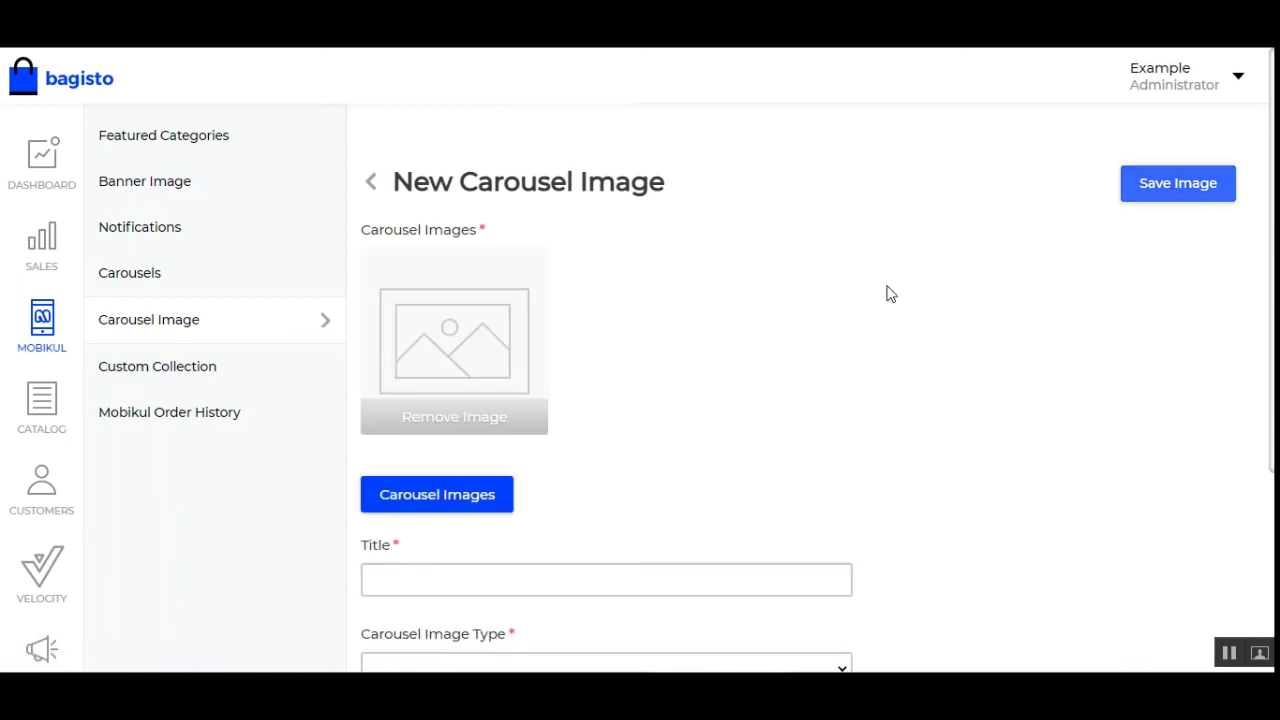
pyautogui.scroll(-2, 889, 291)
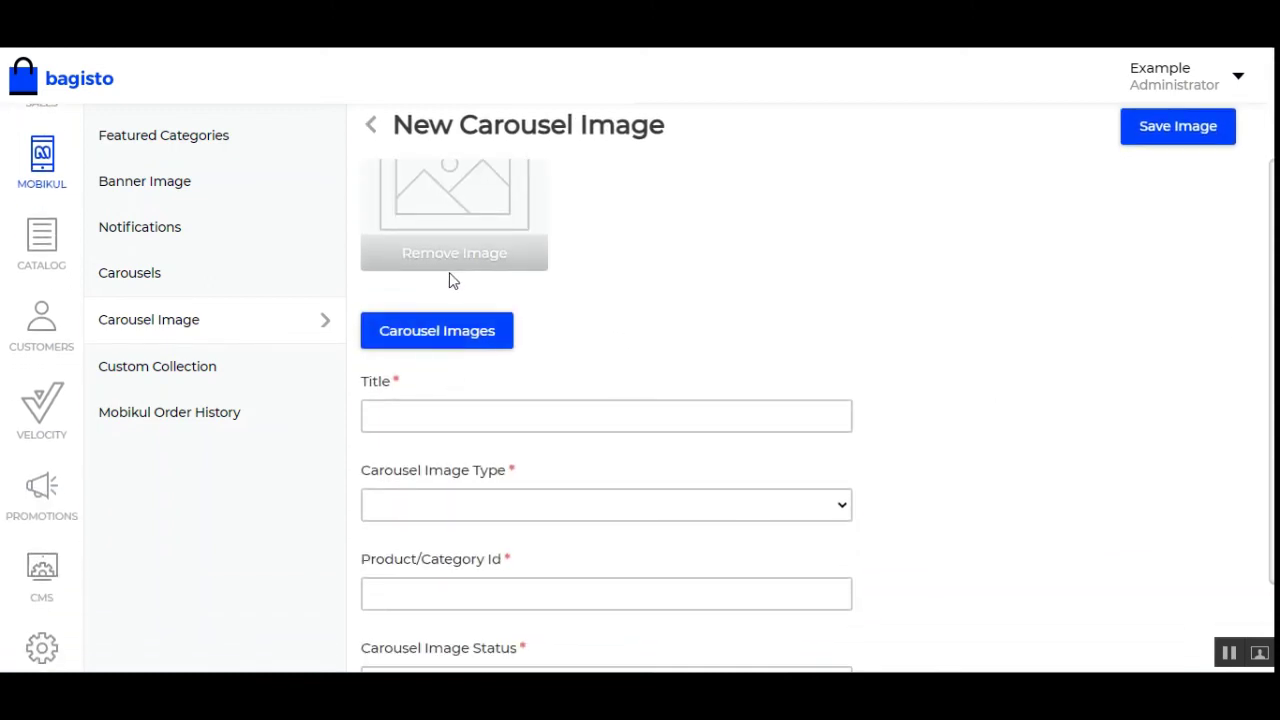
pyautogui.scroll(-2, 443, 340)
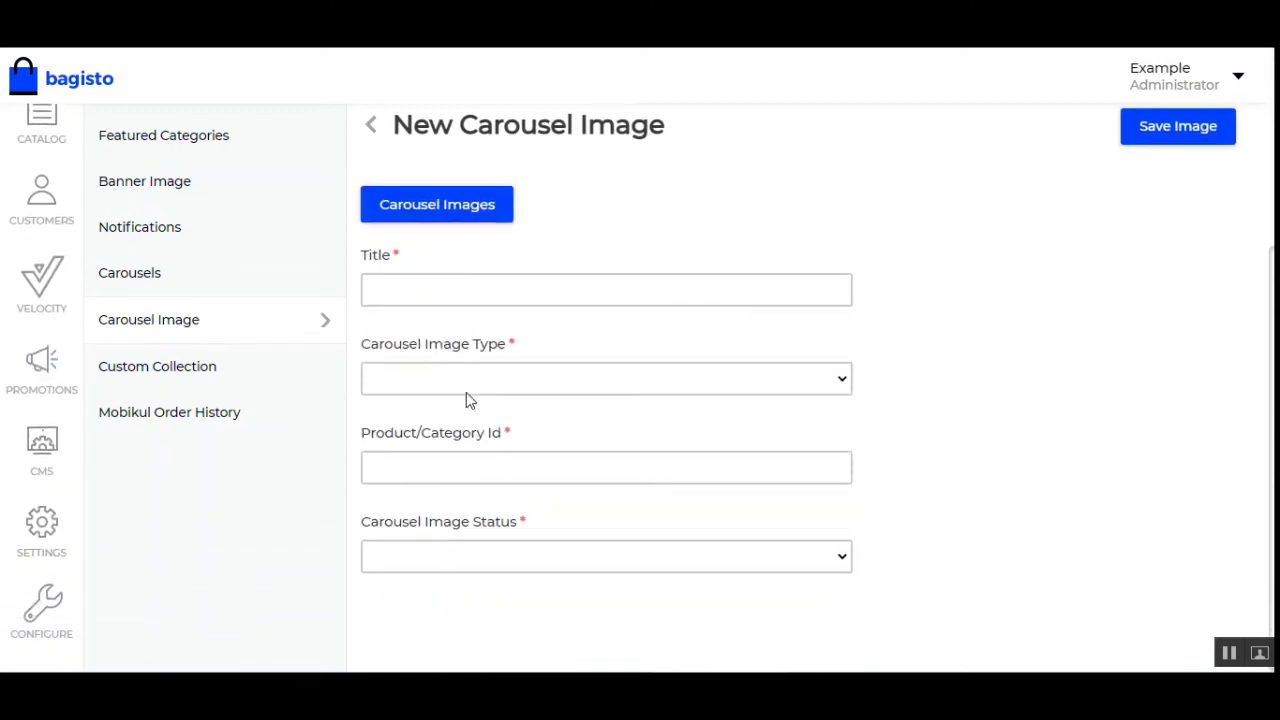
pyautogui.click(566, 390)
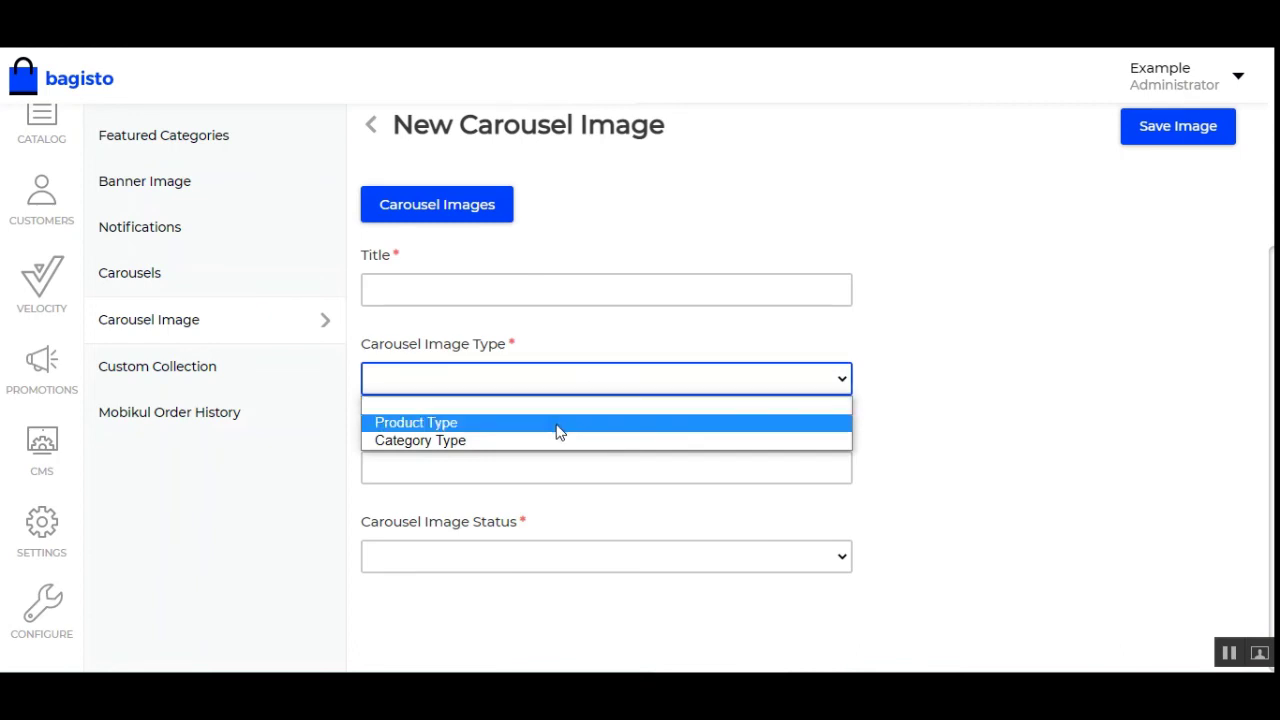
pyautogui.click(558, 424)
pyautogui.click(555, 386)
pyautogui.click(545, 440)
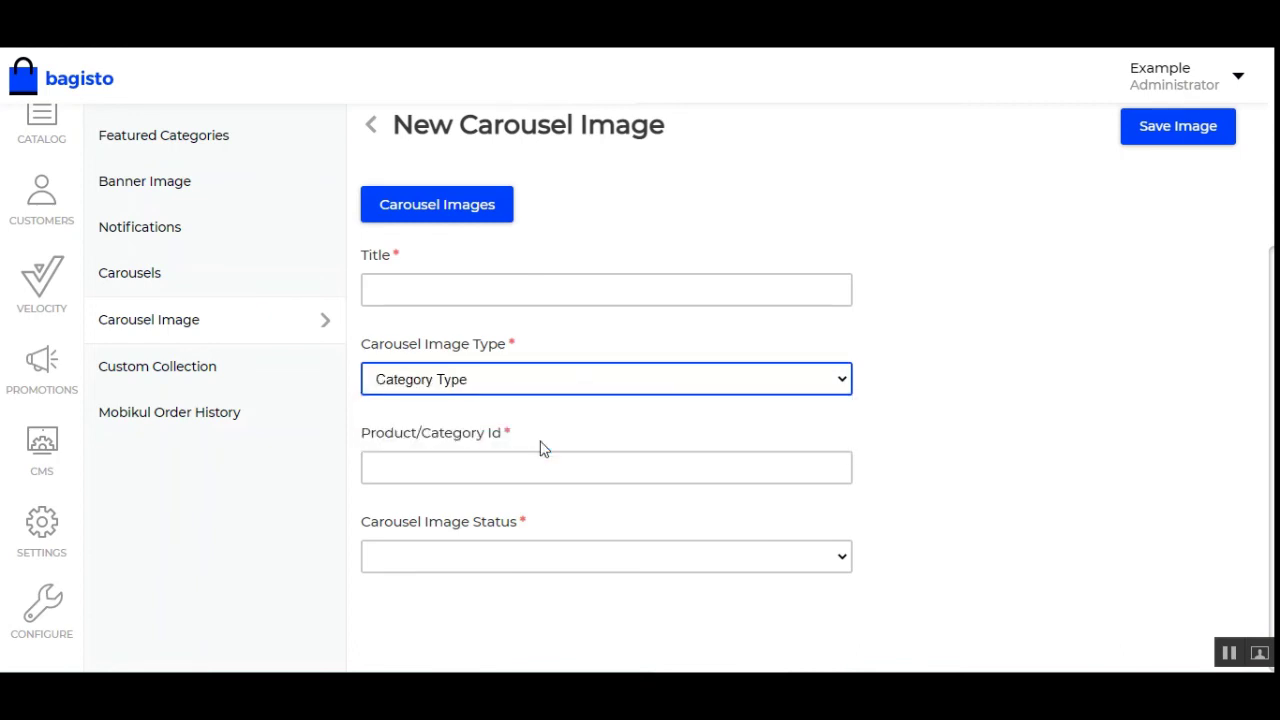
pyautogui.click(541, 386)
pyautogui.click(532, 423)
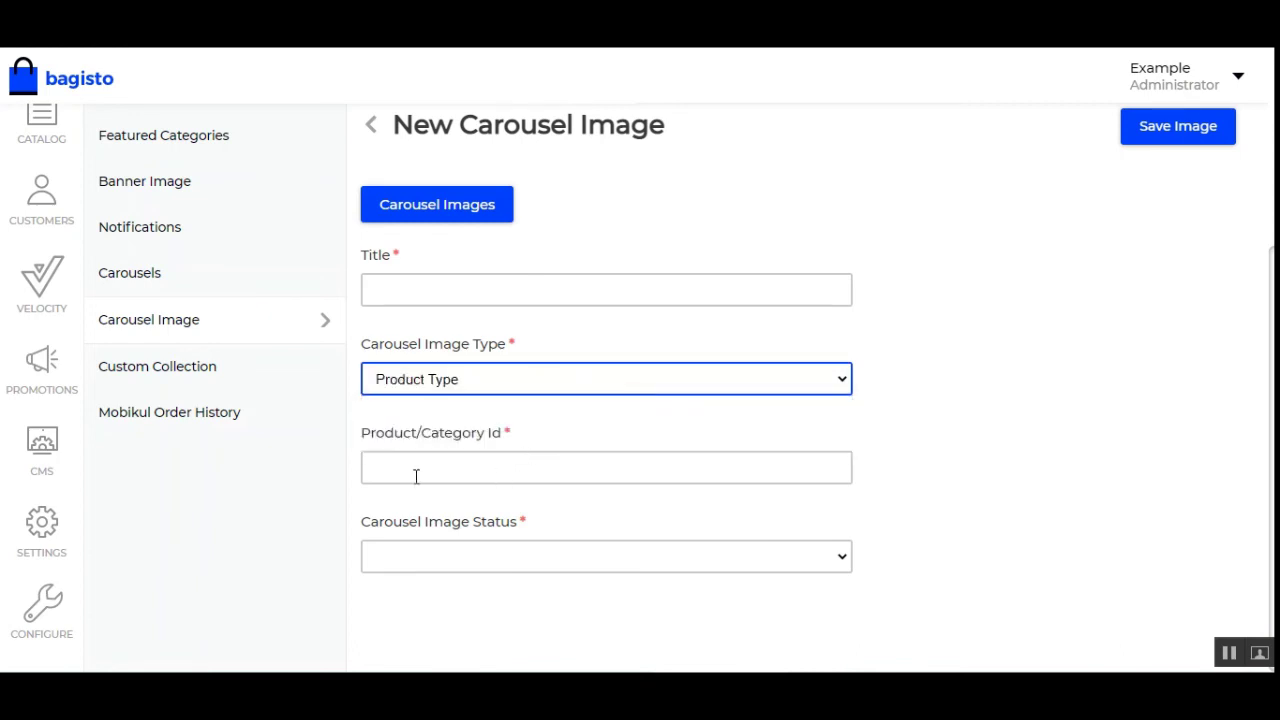
pyautogui.click(416, 476)
pyautogui.click(494, 386)
pyautogui.click(486, 443)
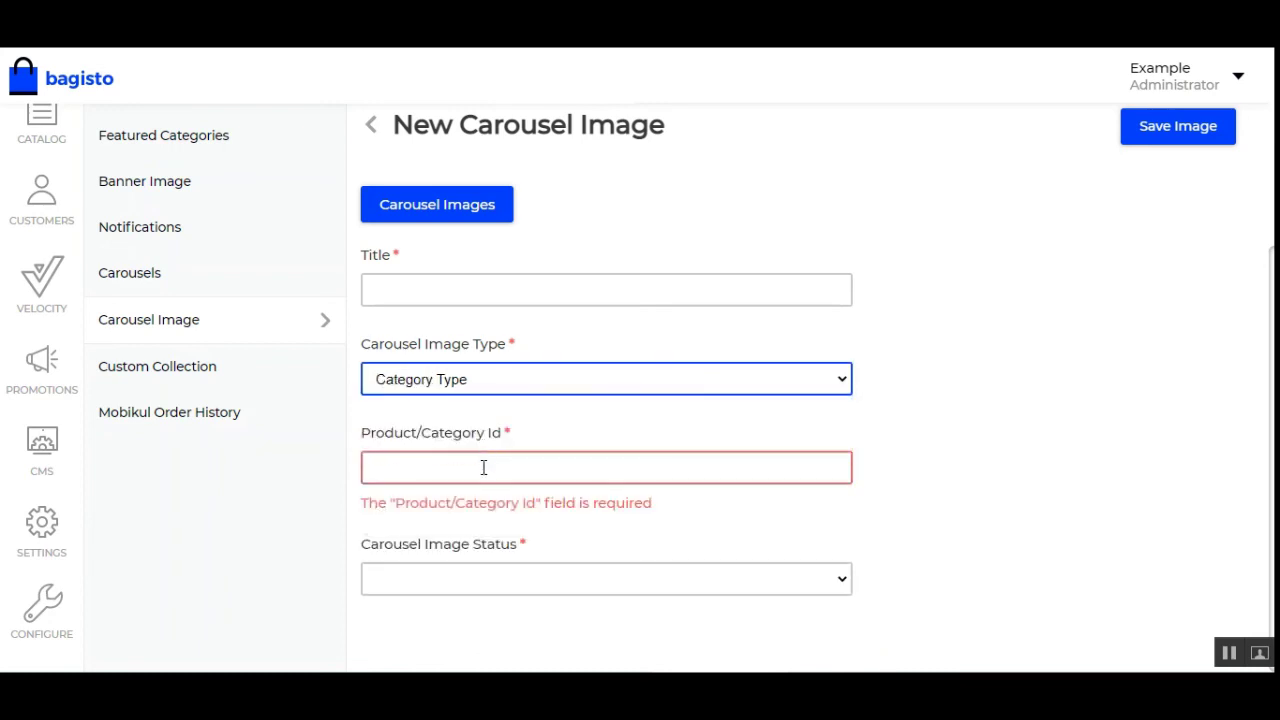
# Step: Set the carousel image status to Enabled, and return to the Carousel Image list without saving
pyautogui.click(546, 585)
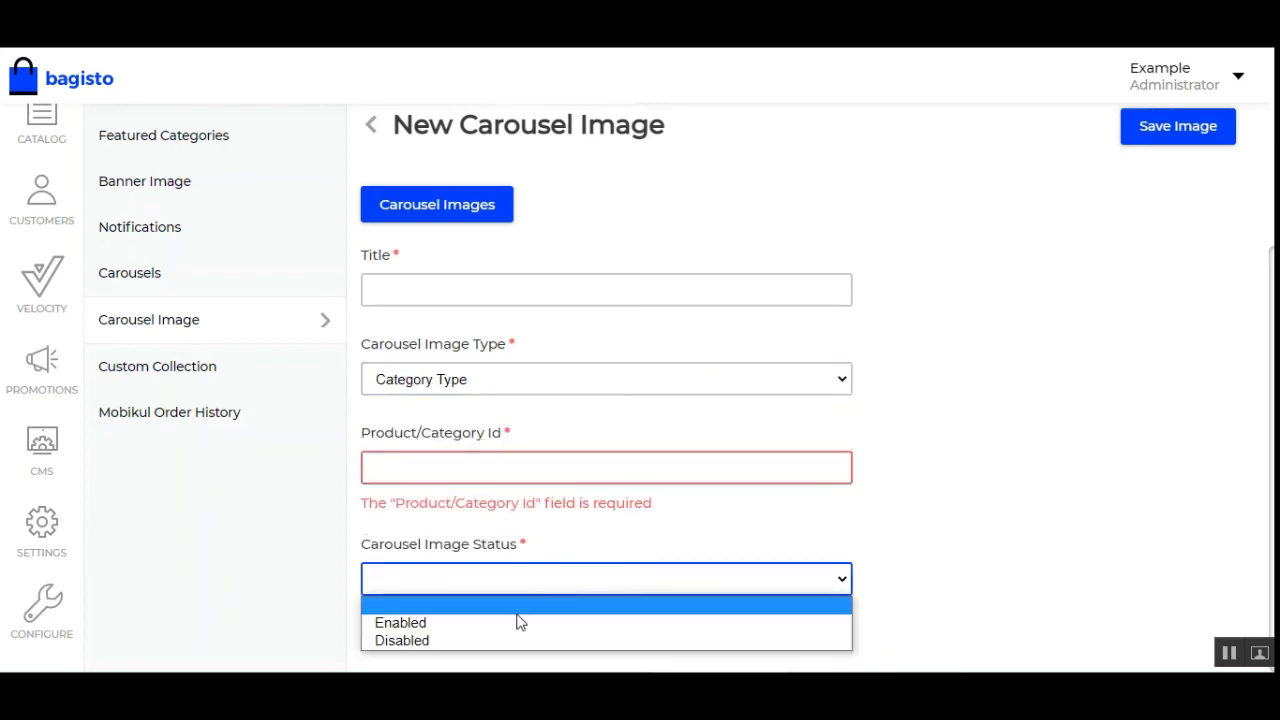
pyautogui.click(514, 622)
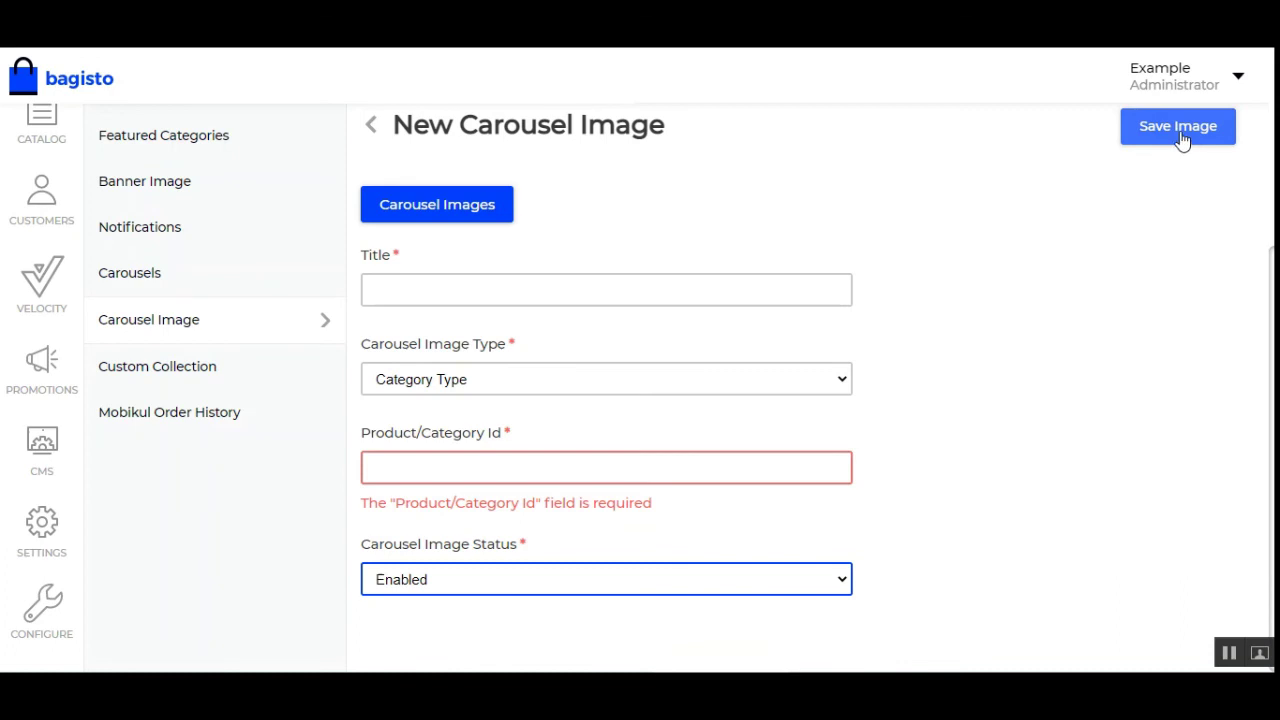
pyautogui.click(208, 330)
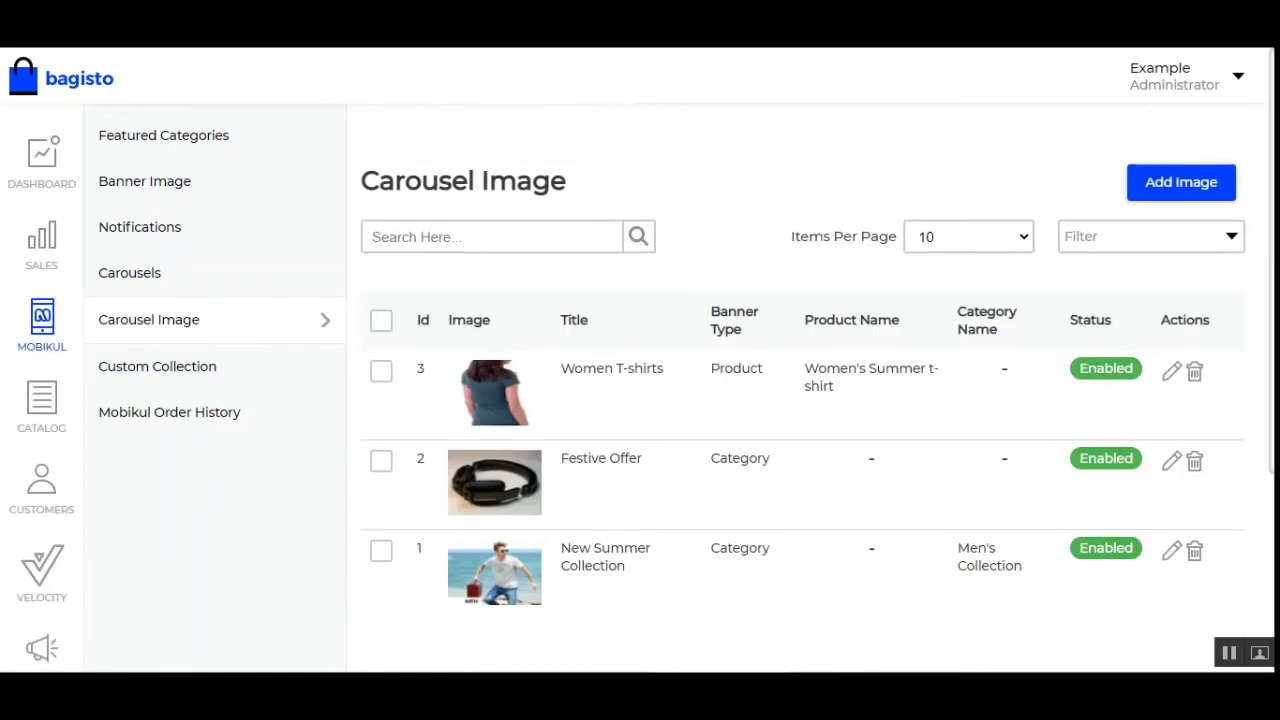
pyautogui.scroll(-2, 634, 237)
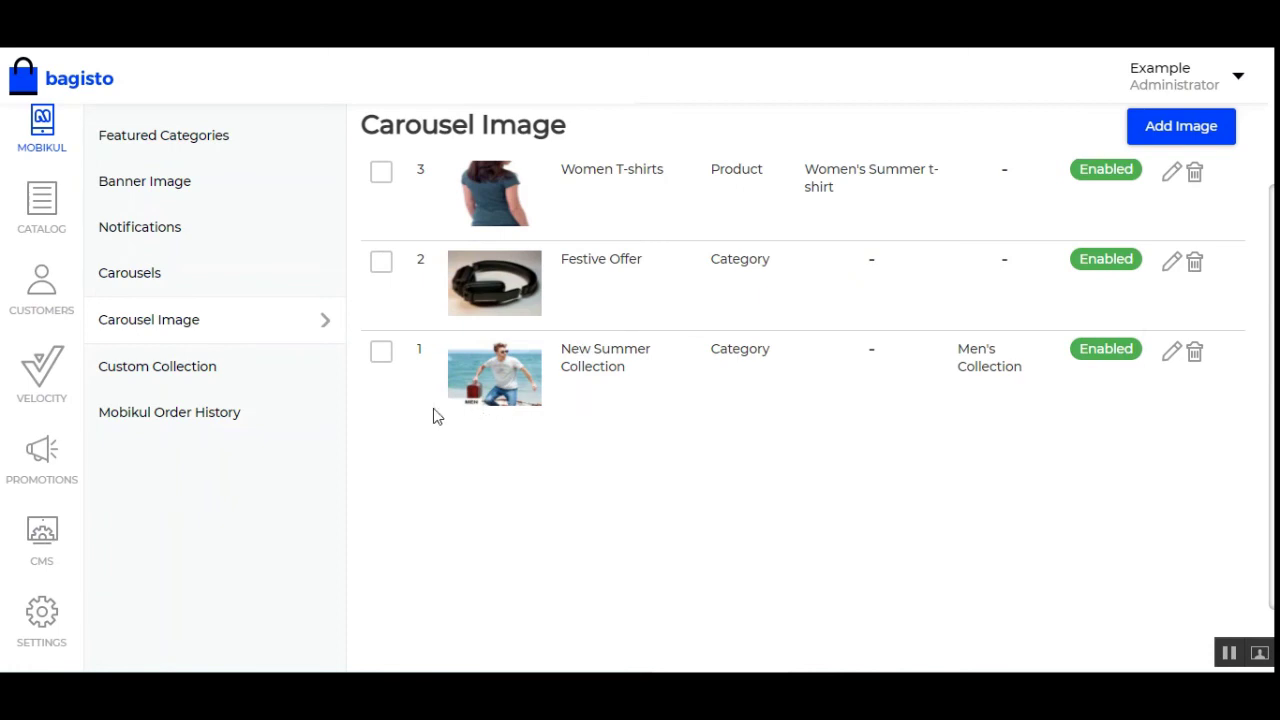
# Step: Open the Custom Collection list and examine the existing collections with their types and assigned products
pyautogui.click(166, 380)
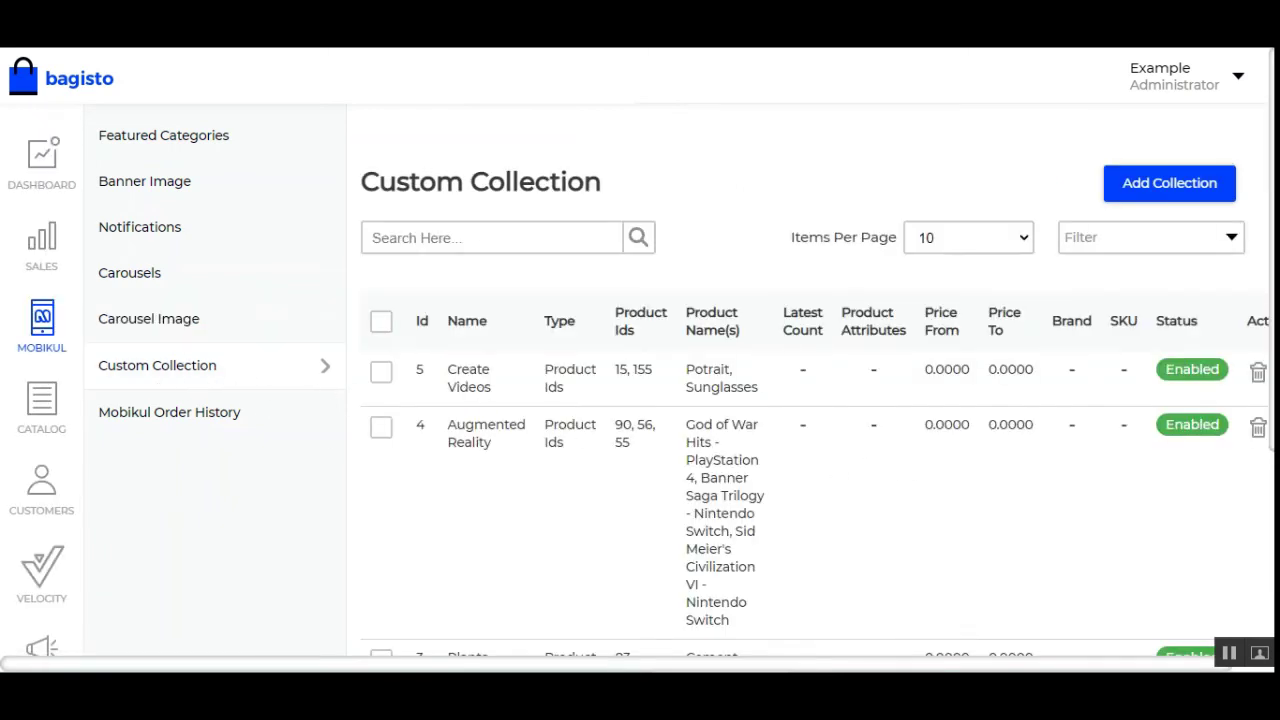
pyautogui.scroll(-5, 640, 400)
pyautogui.scroll(4, 640, 400)
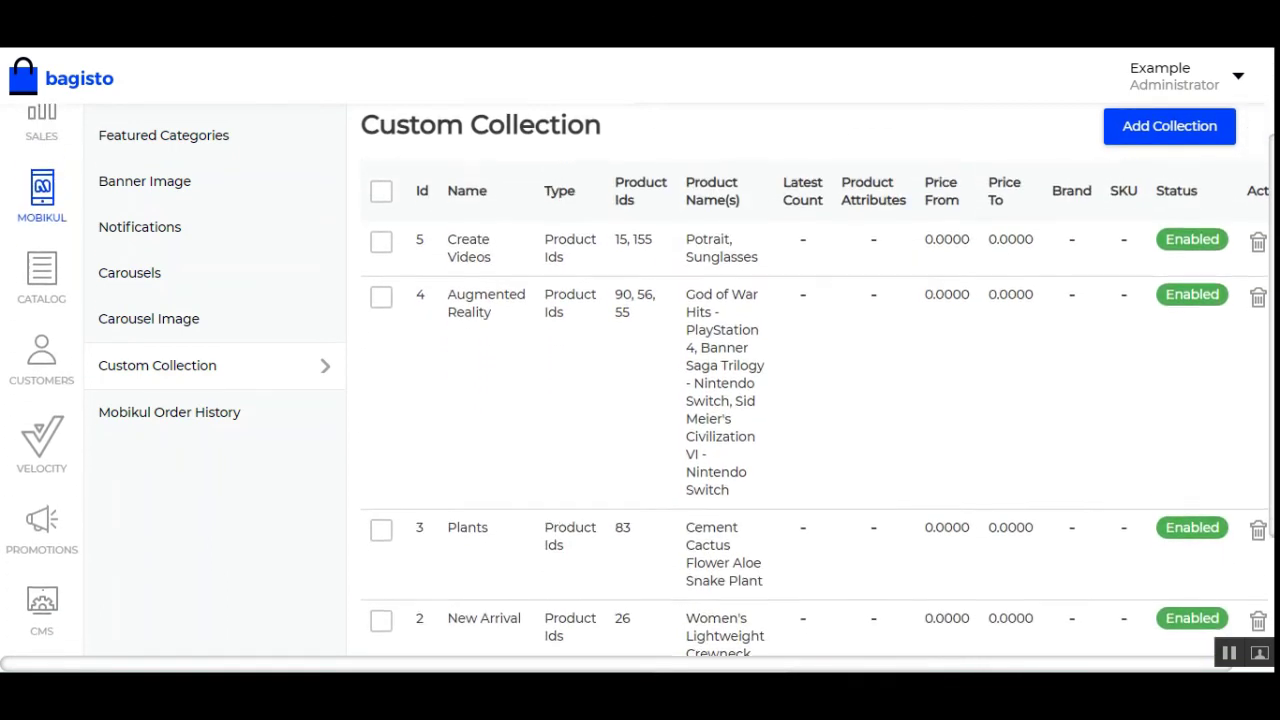
pyautogui.scroll(-4, 640, 400)
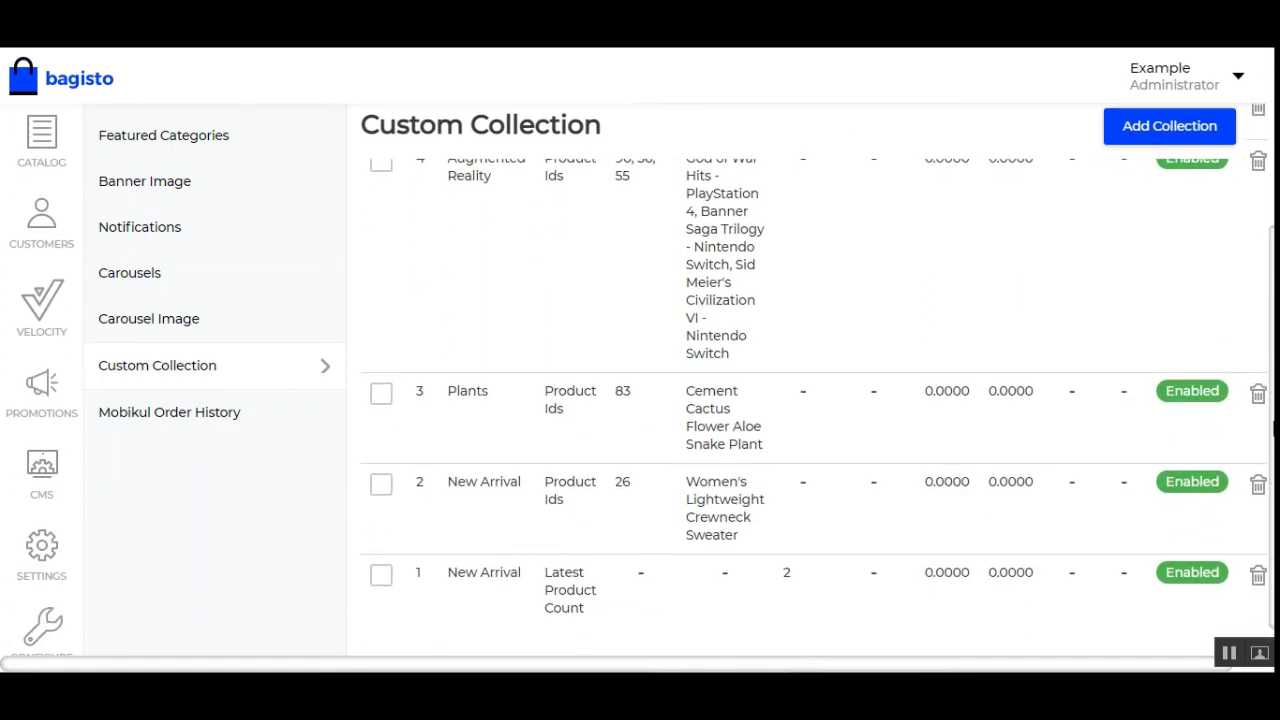
pyautogui.scroll(5, 1170, 195)
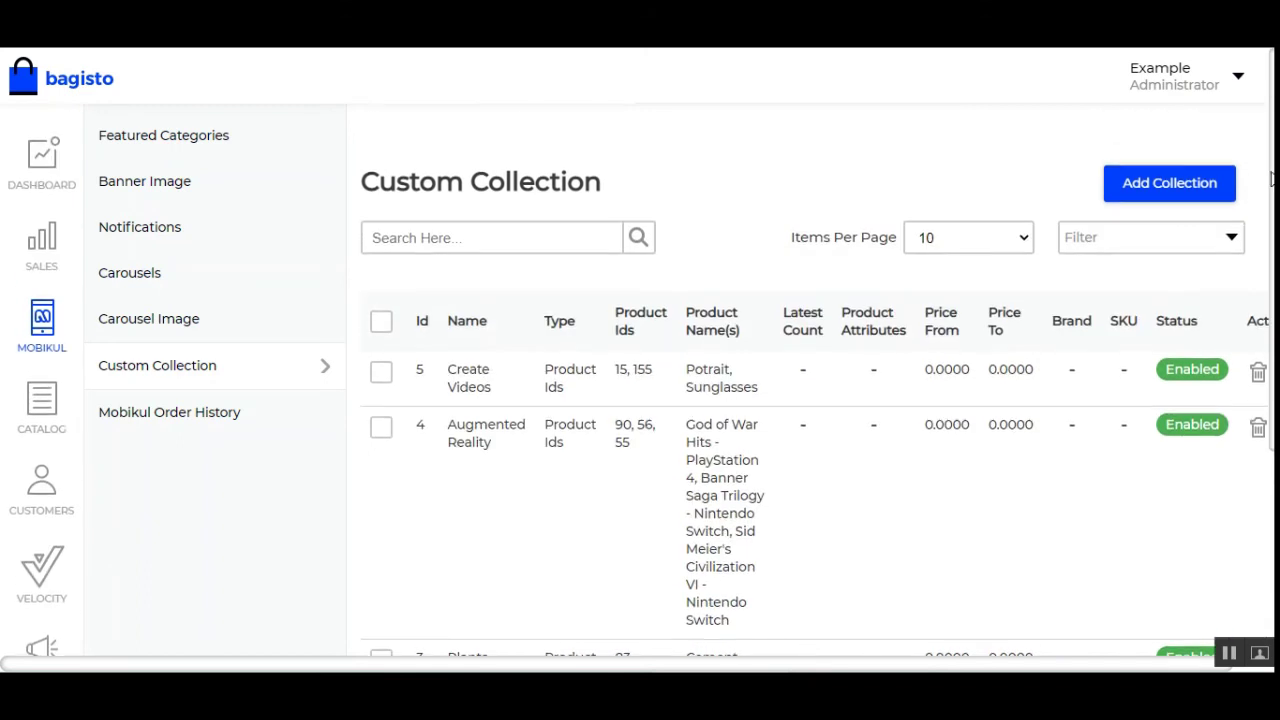
# Step: Start a new custom collection, leave its name empty and set its status to Enabled
pyautogui.click(1170, 195)
pyautogui.click(518, 338)
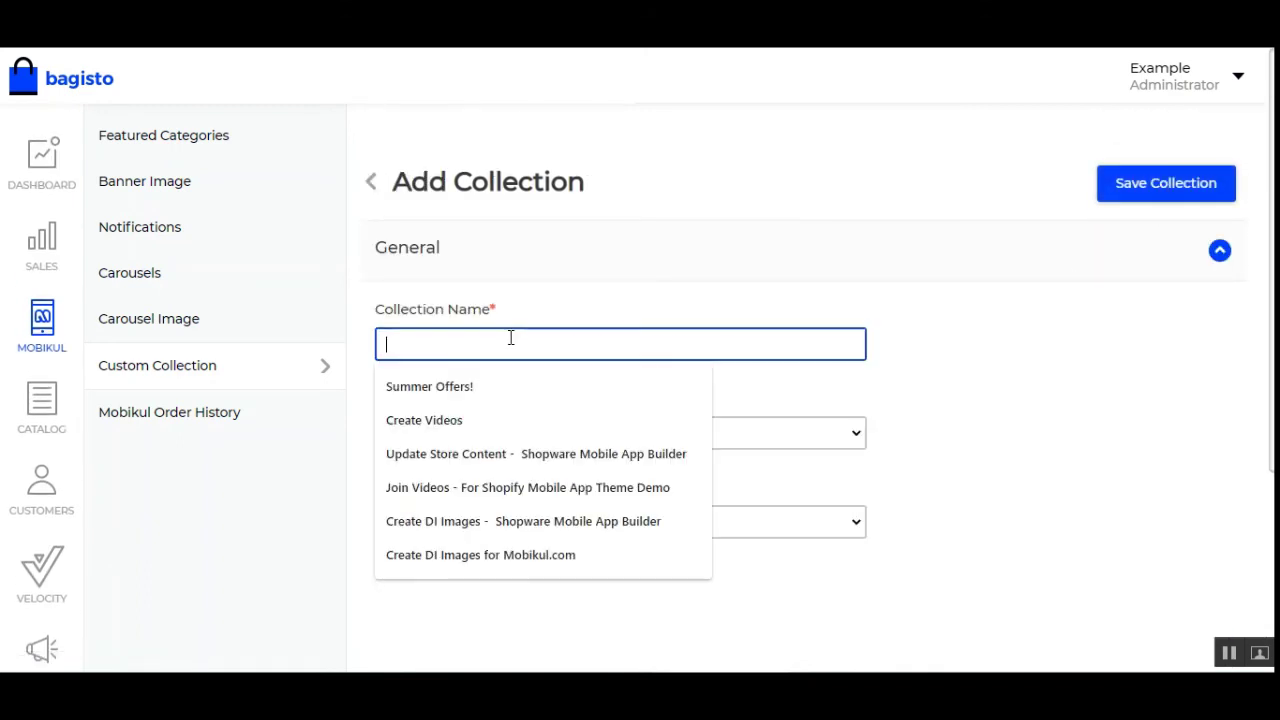
pyautogui.click(486, 254)
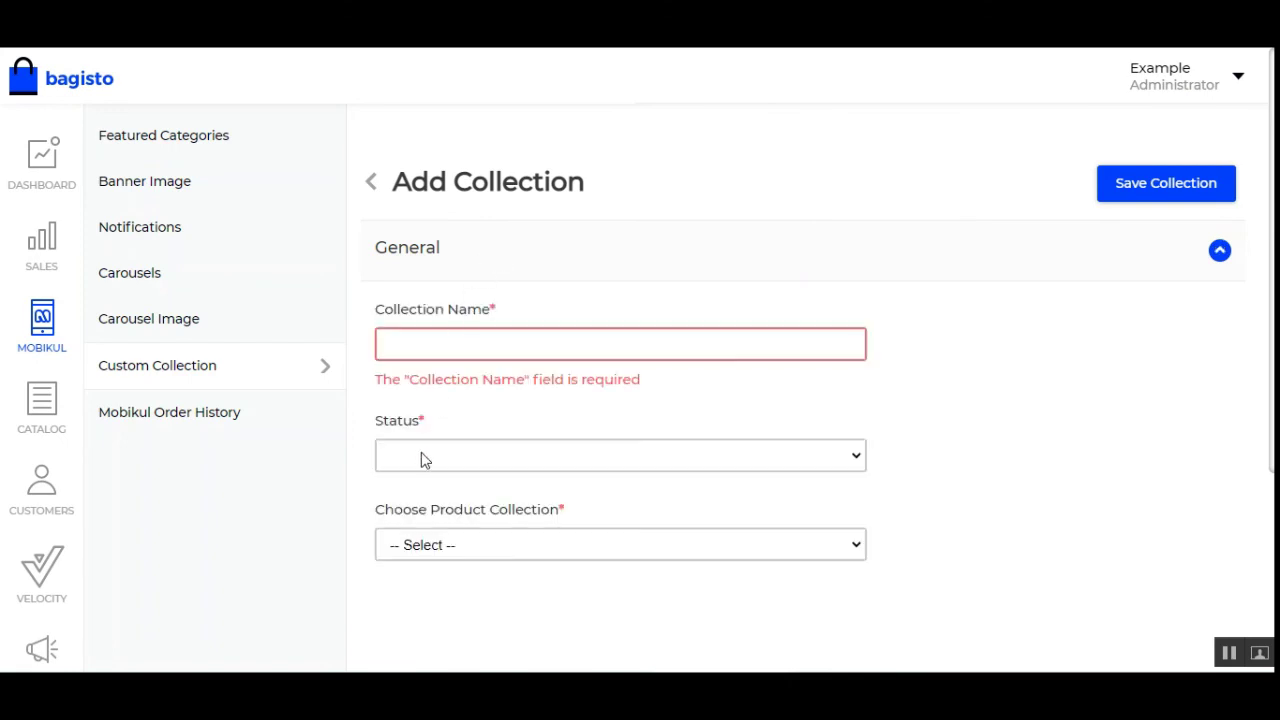
pyautogui.click(421, 457)
pyautogui.click(422, 500)
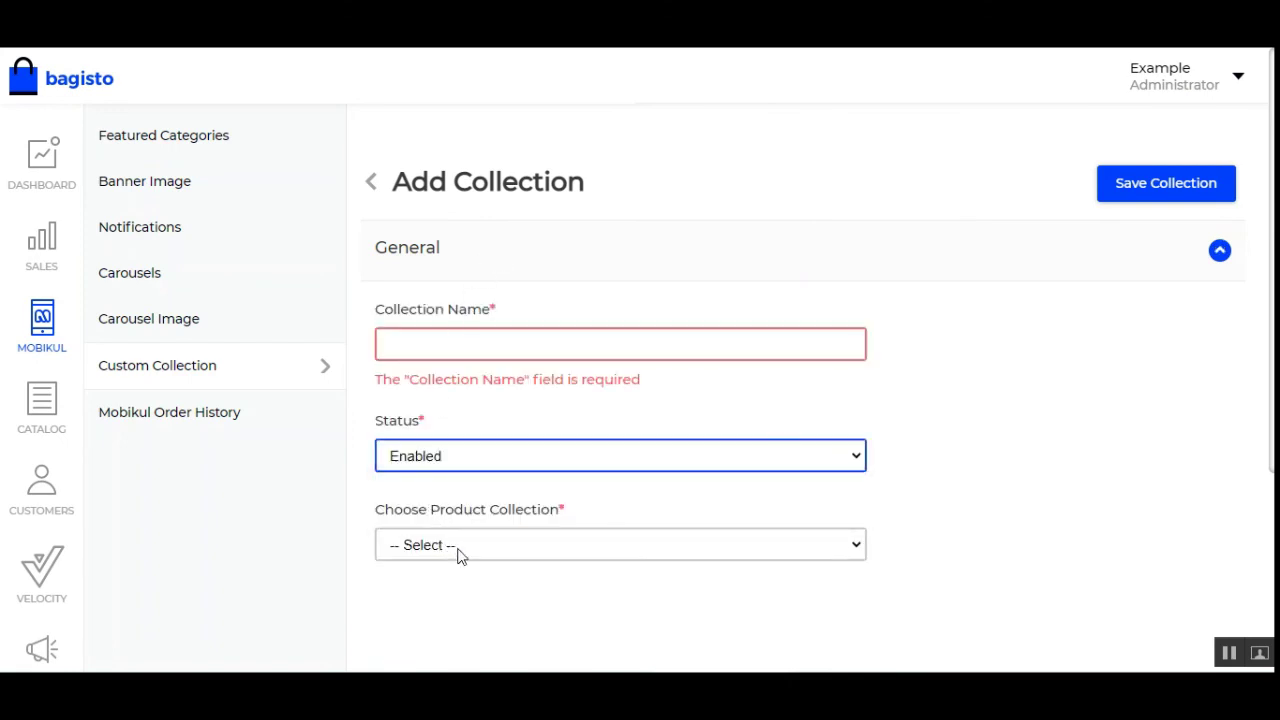
# Step: Base the product collection on Product Attributes, choose the Price attribute and check its Price From and Price To fields
pyautogui.scroll(-2, 470, 553)
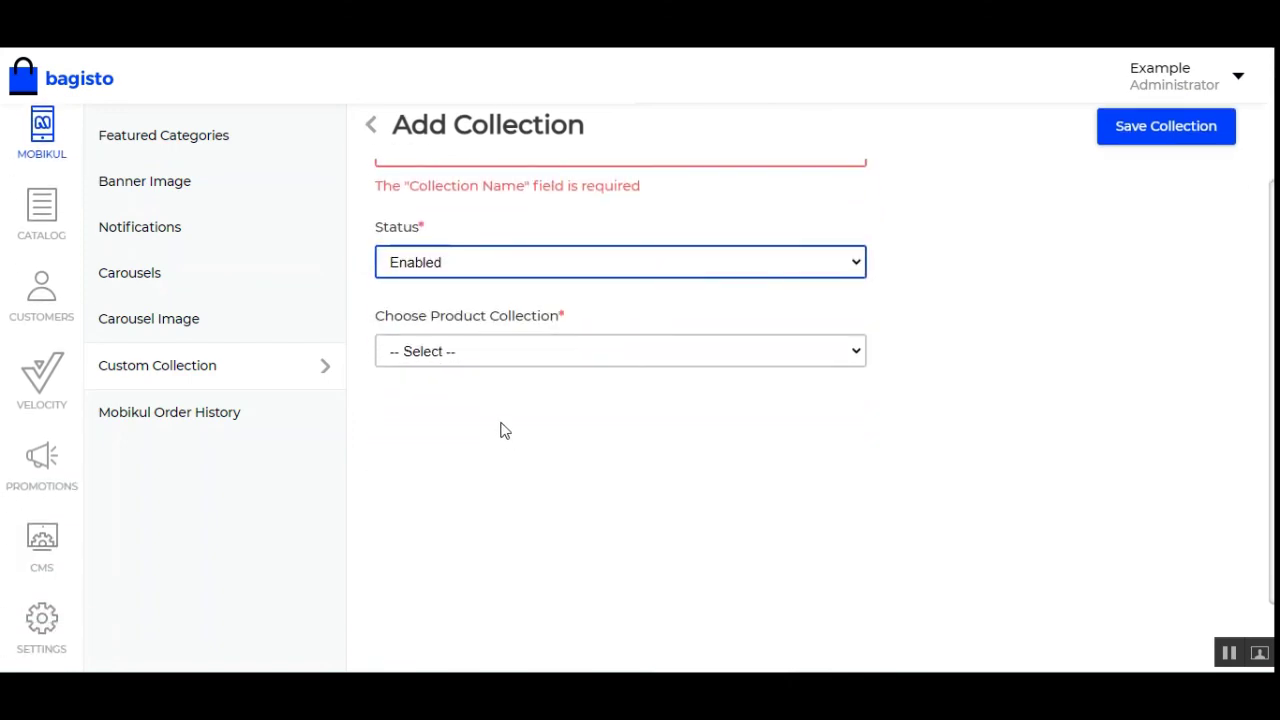
pyautogui.click(468, 352)
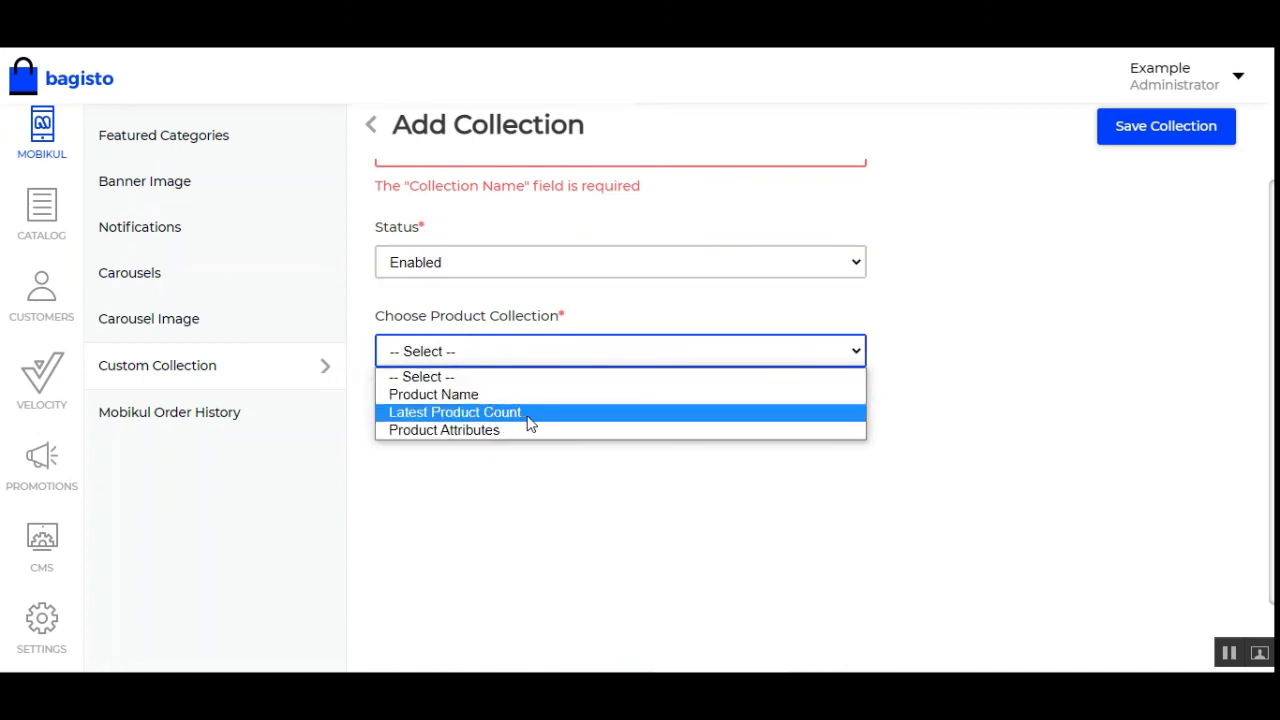
pyautogui.click(461, 431)
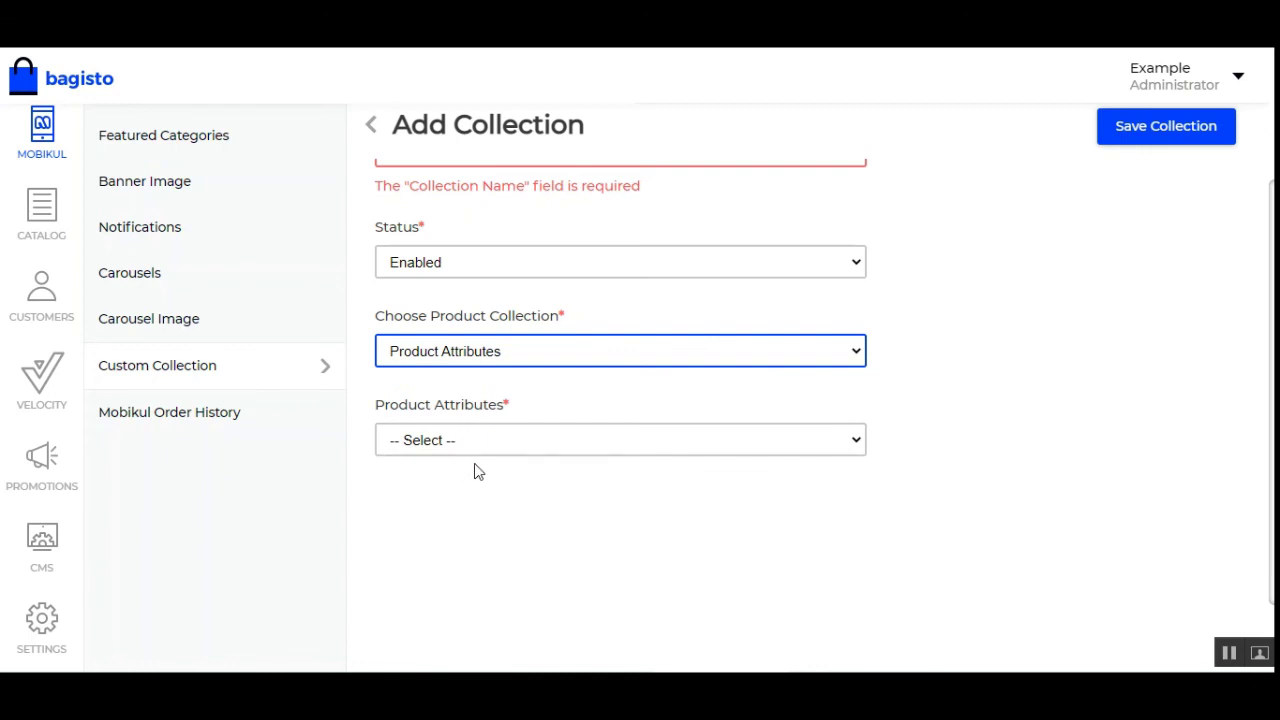
pyautogui.click(495, 445)
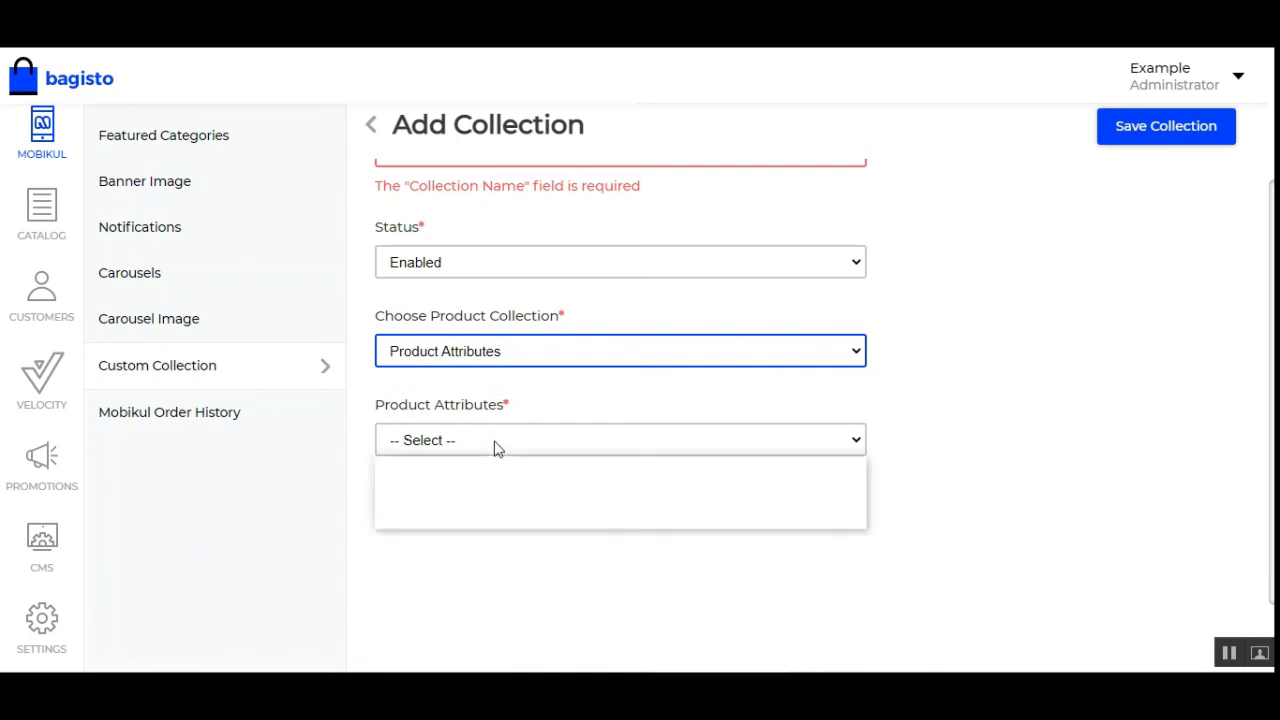
pyautogui.click(486, 487)
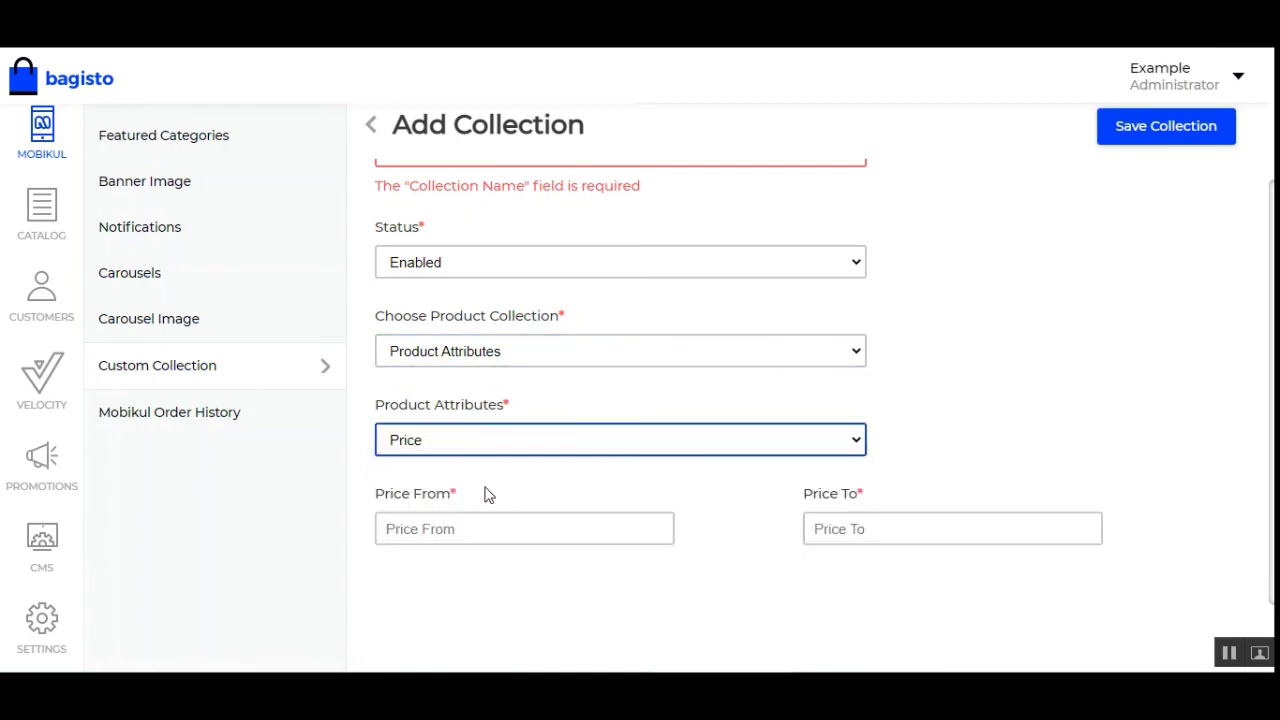
pyautogui.click(495, 528)
pyautogui.click(870, 537)
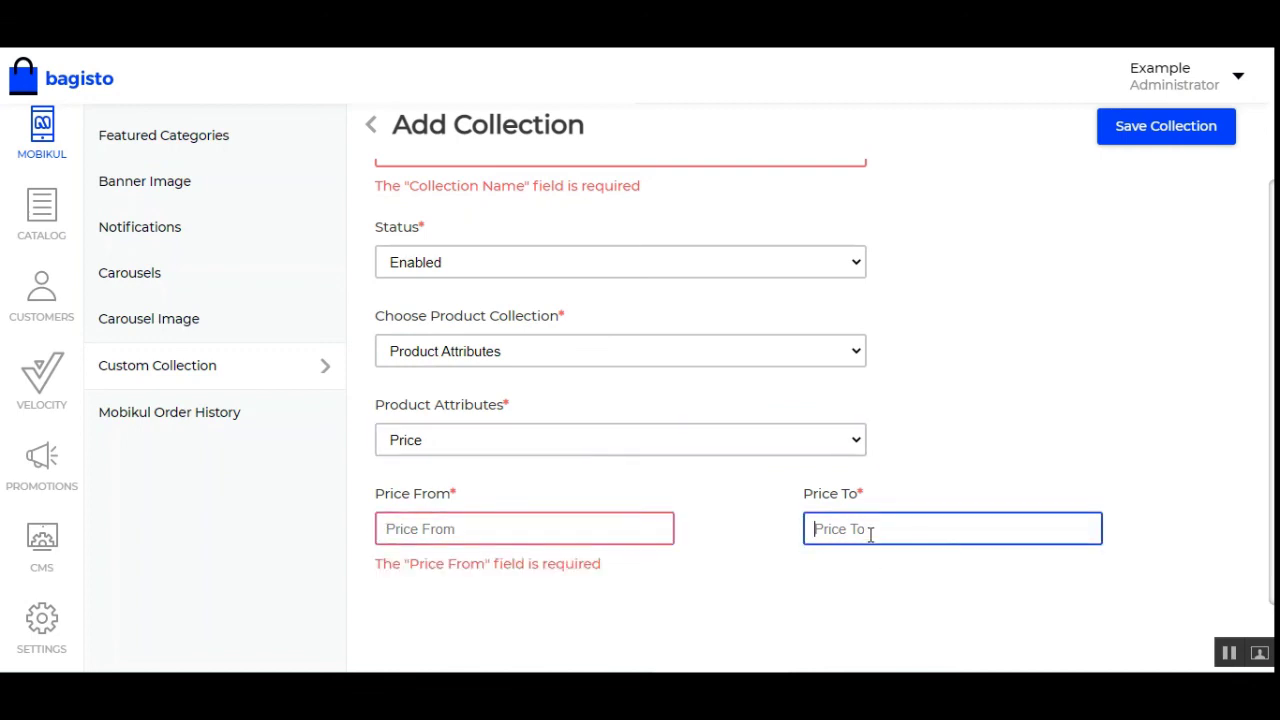
pyautogui.scroll(-2, 671, 551)
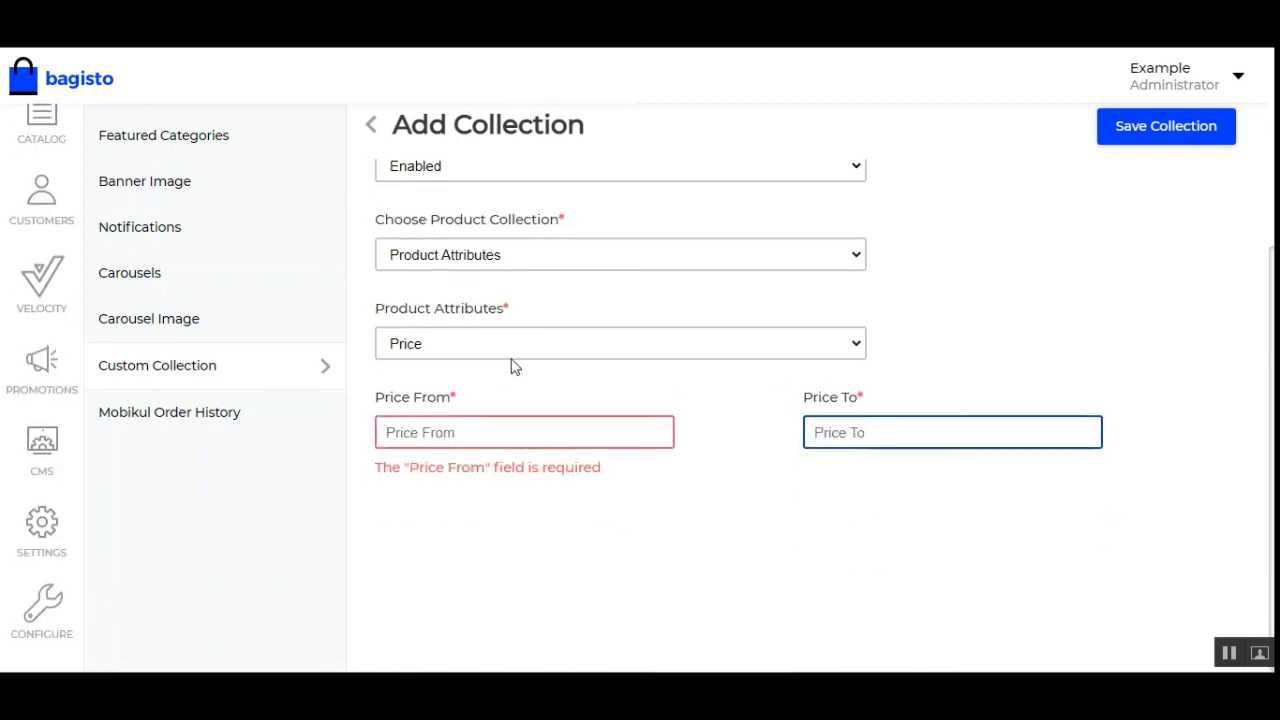
# Step: Switch the product attribute to Brand/Manufacturer and on to SKU, checking the entry field each option requires
pyautogui.click(510, 352)
pyautogui.click(494, 405)
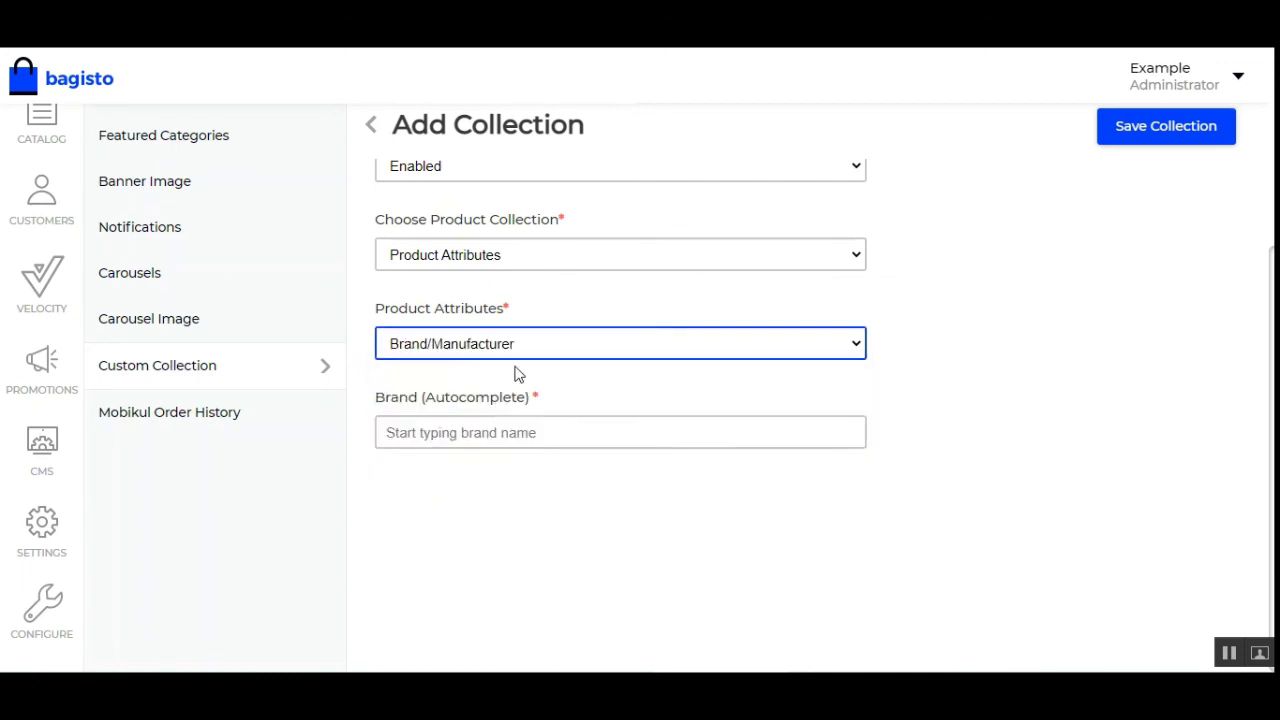
pyautogui.click(498, 430)
pyautogui.click(518, 356)
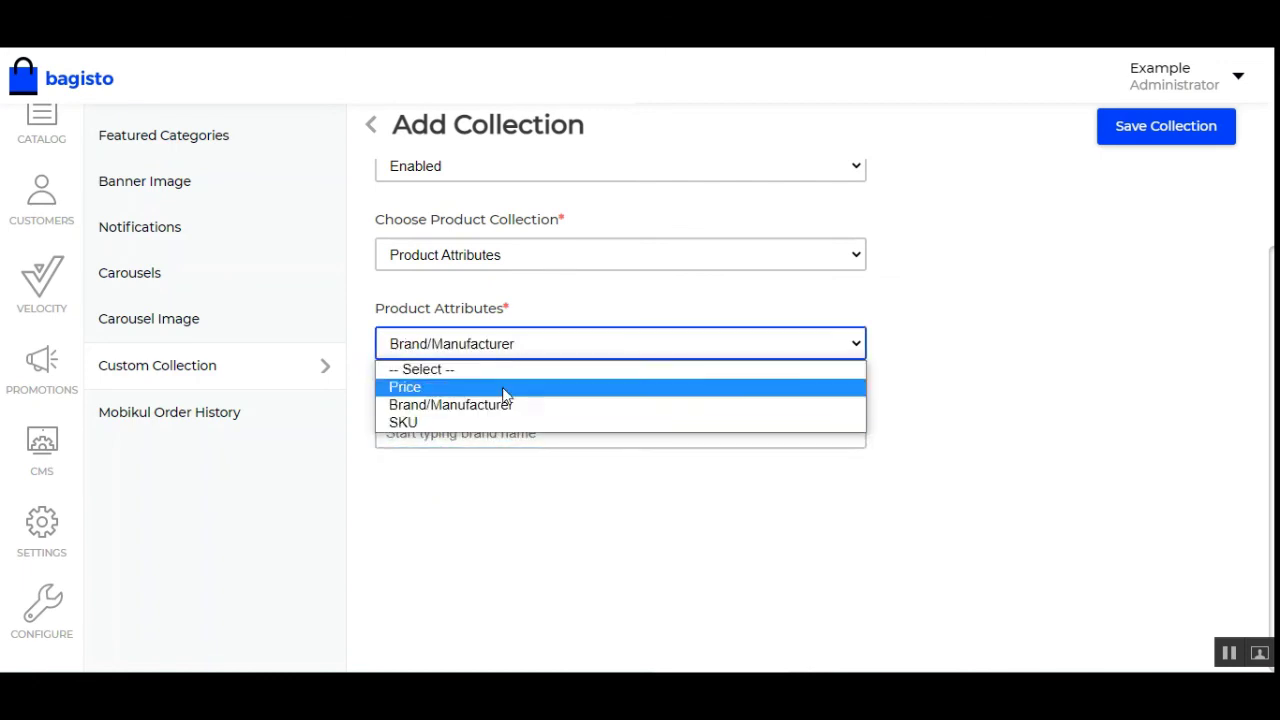
pyautogui.click(489, 420)
pyautogui.click(473, 445)
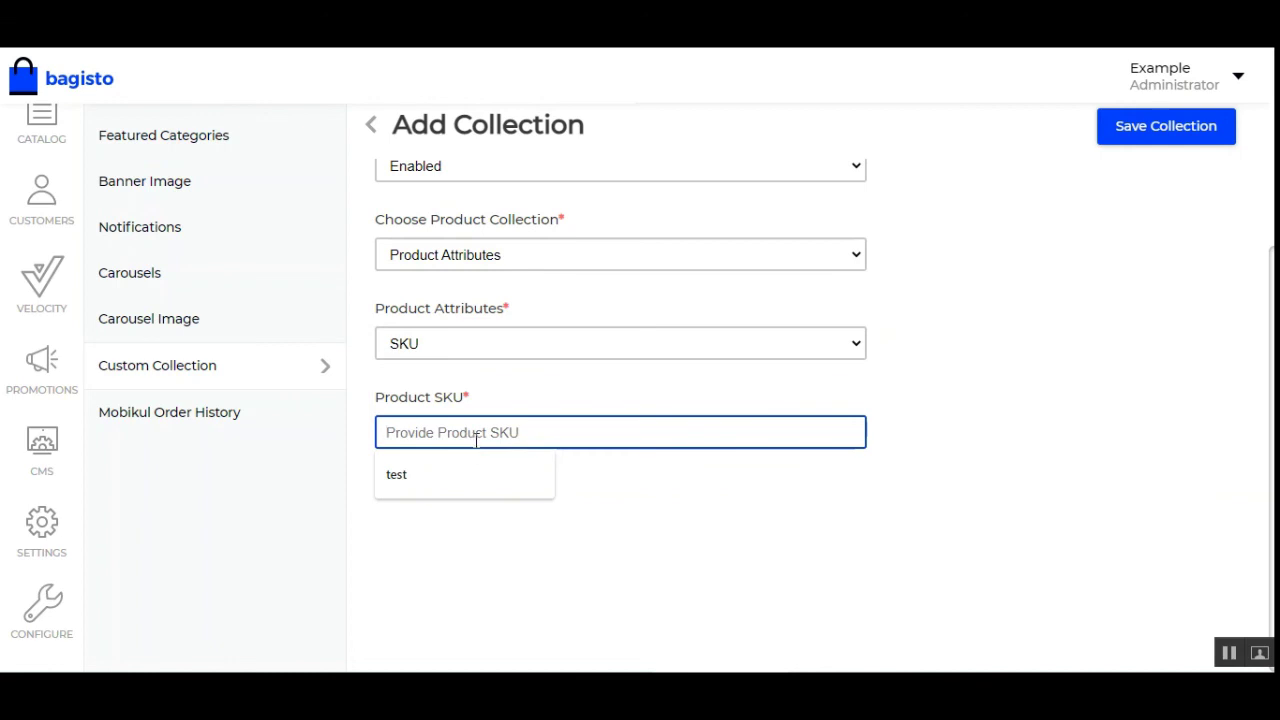
# Step: Base the product collection on Latest Product Count and check its count field, leaving it empty
pyautogui.click(498, 262)
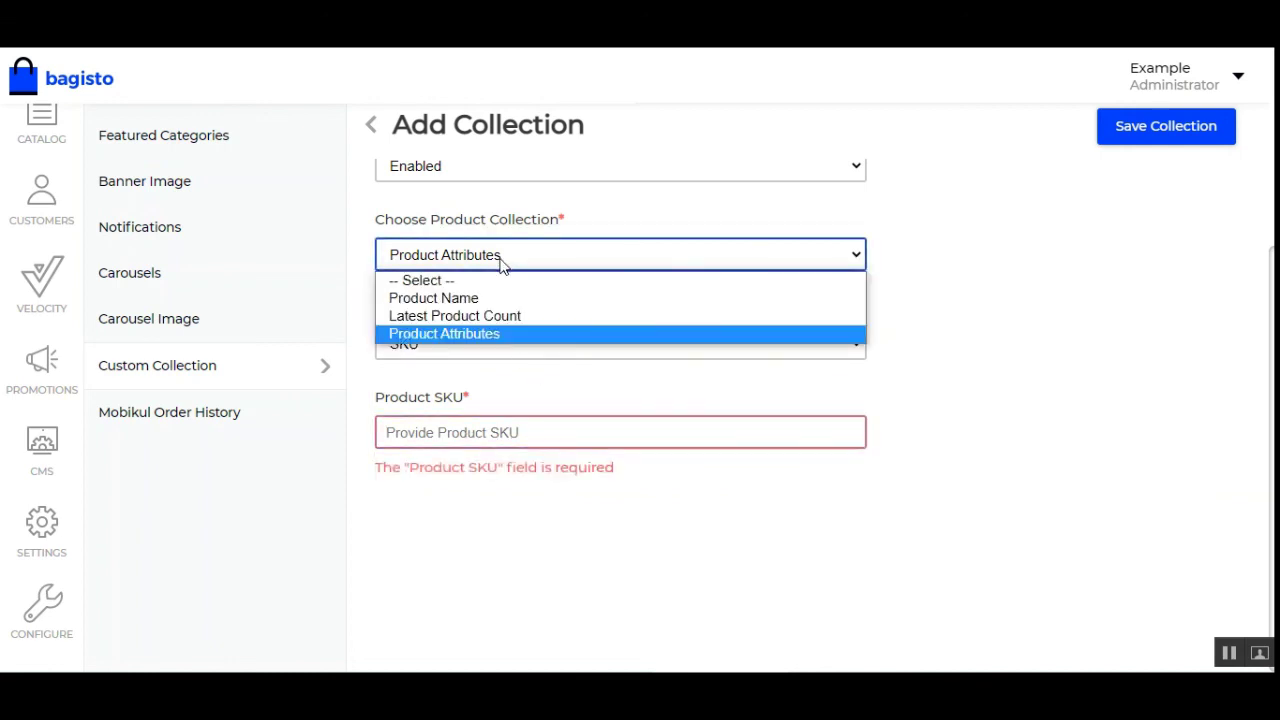
pyautogui.click(455, 316)
pyautogui.click(420, 344)
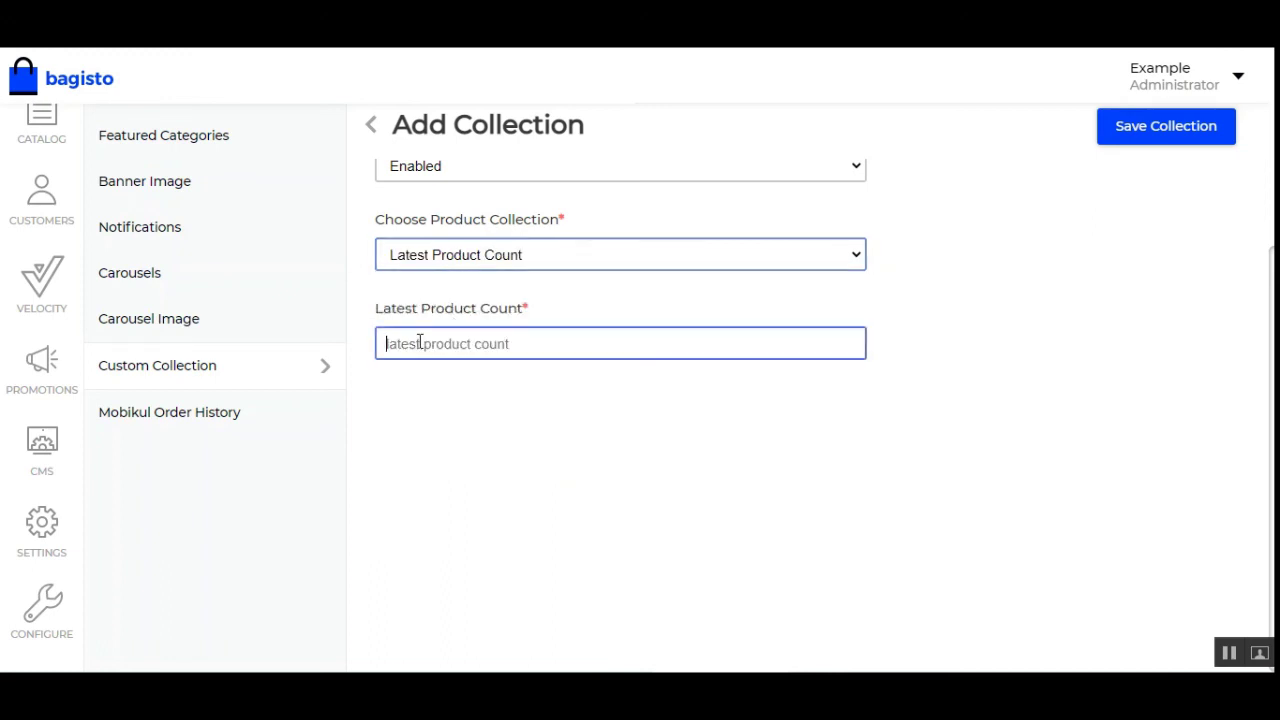
# Step: Base the product collection on Product Name, search for "ar" and add Red Wayfarer Sunglasses and Golden bangles
pyautogui.click(491, 254)
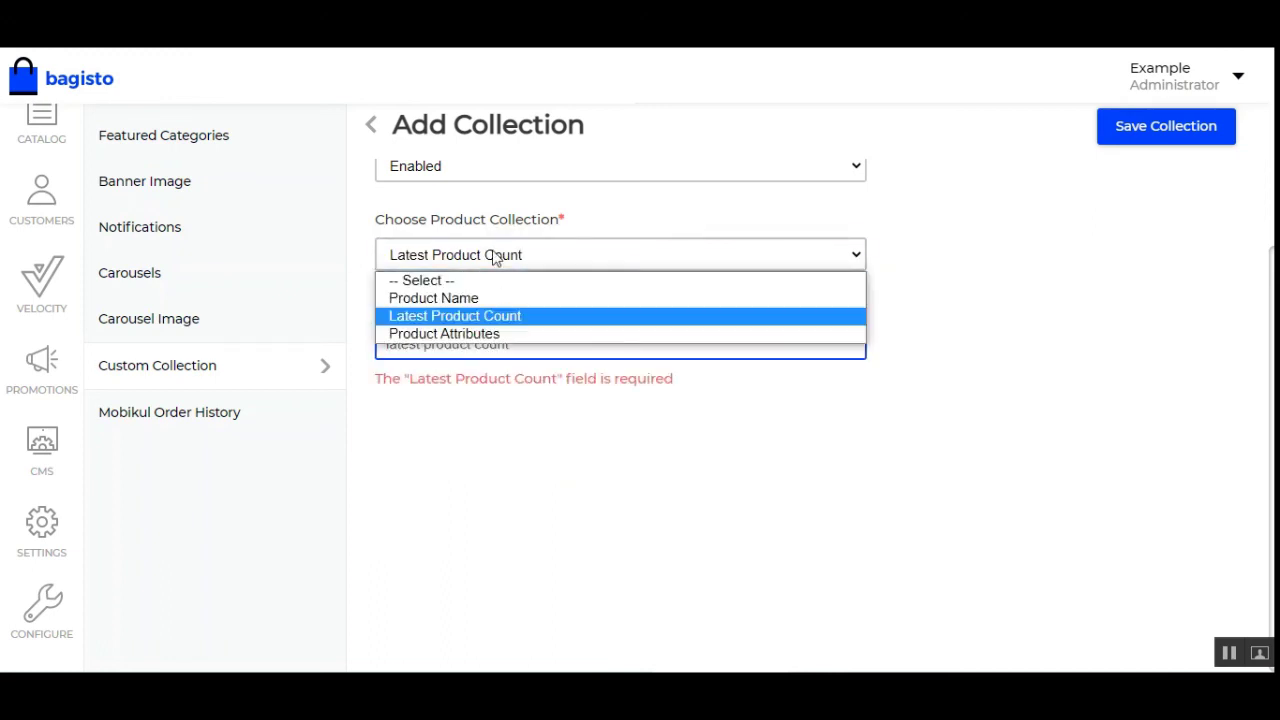
pyautogui.click(486, 297)
pyautogui.click(412, 352)
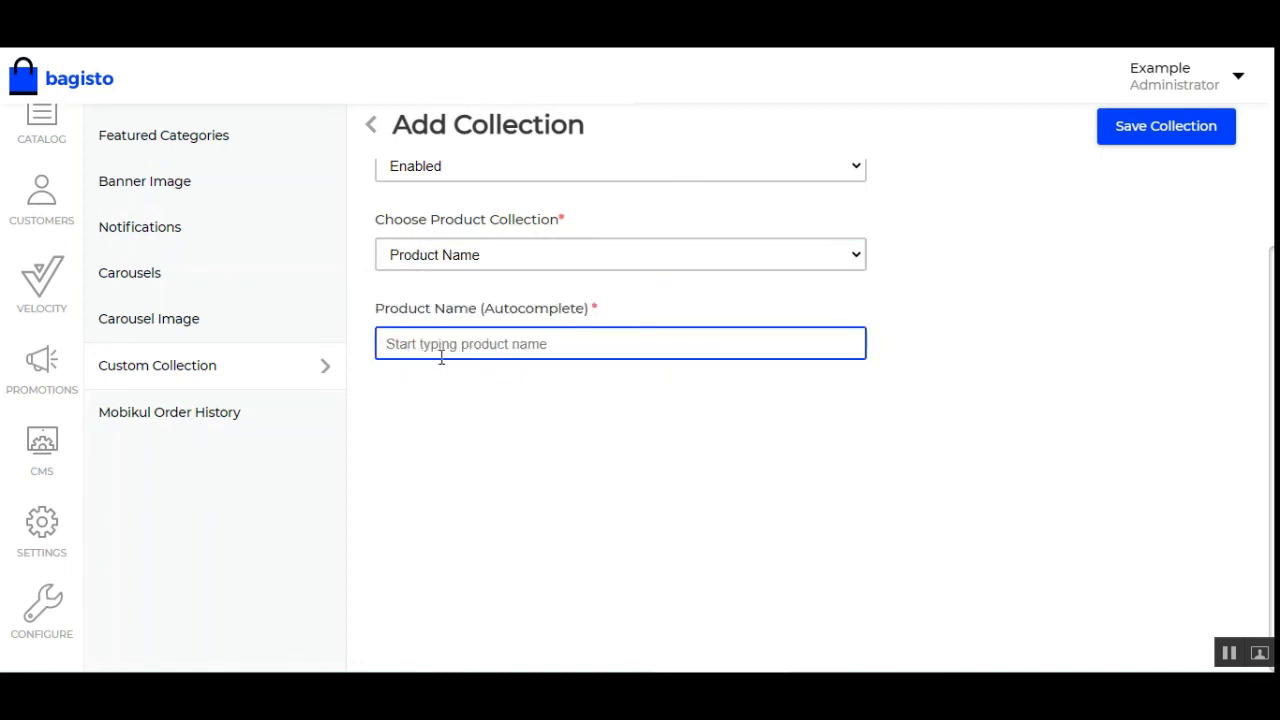
pyautogui.write('ar')
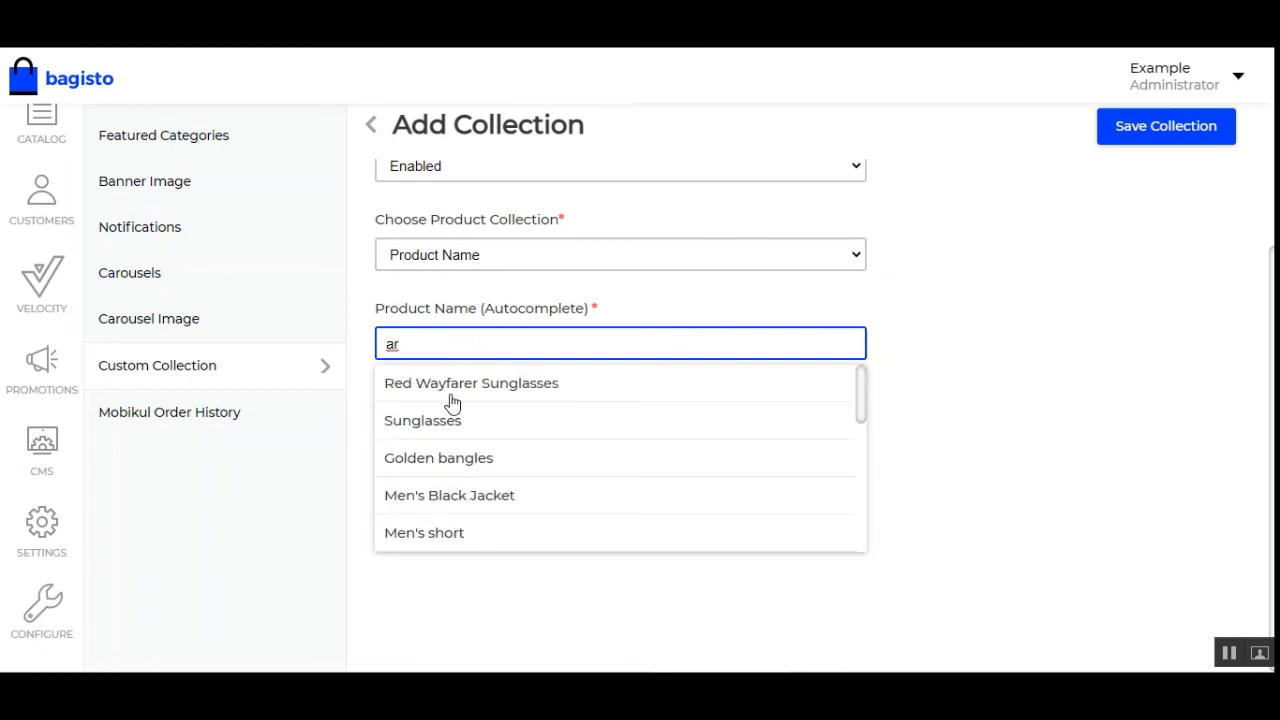
pyautogui.click(451, 384)
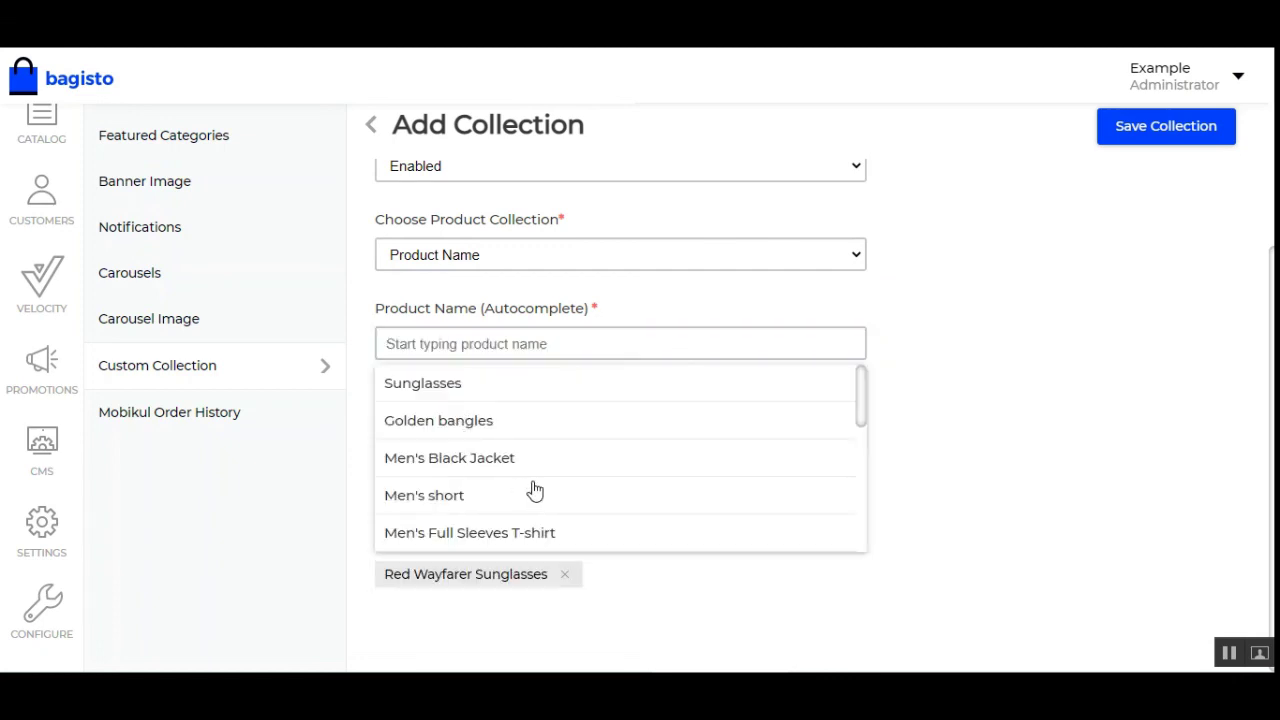
pyautogui.click(441, 428)
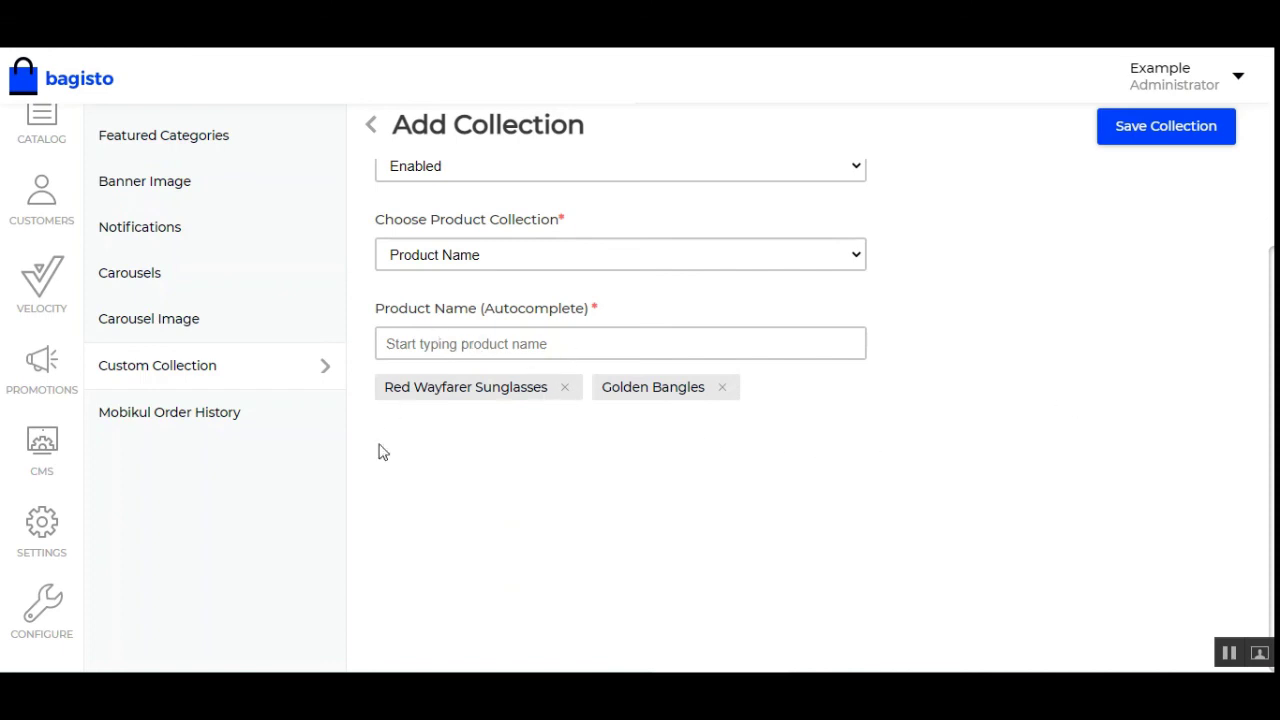
# Step: Return to the Custom Collection list without saving and look through the existing collections
pyautogui.click(158, 376)
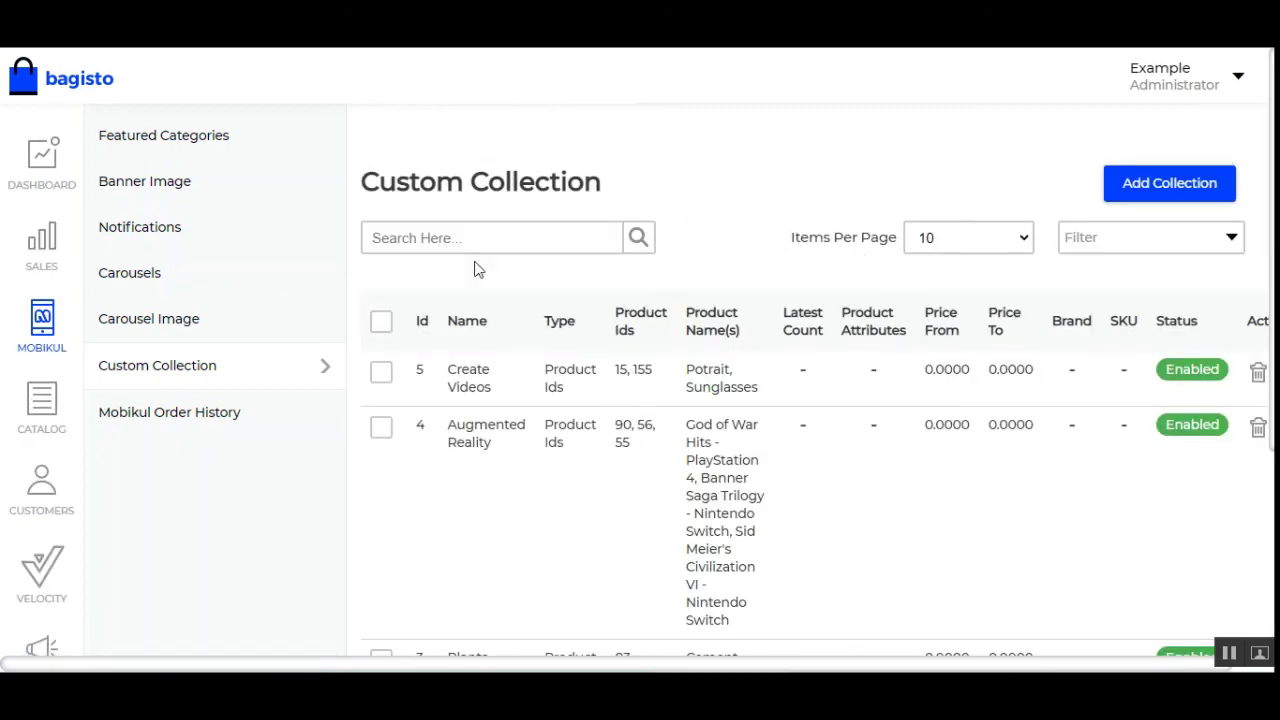
pyautogui.moveTo(397, 177); pyautogui.dragTo(536, 182)
pyautogui.scroll(-2, 608, 471)
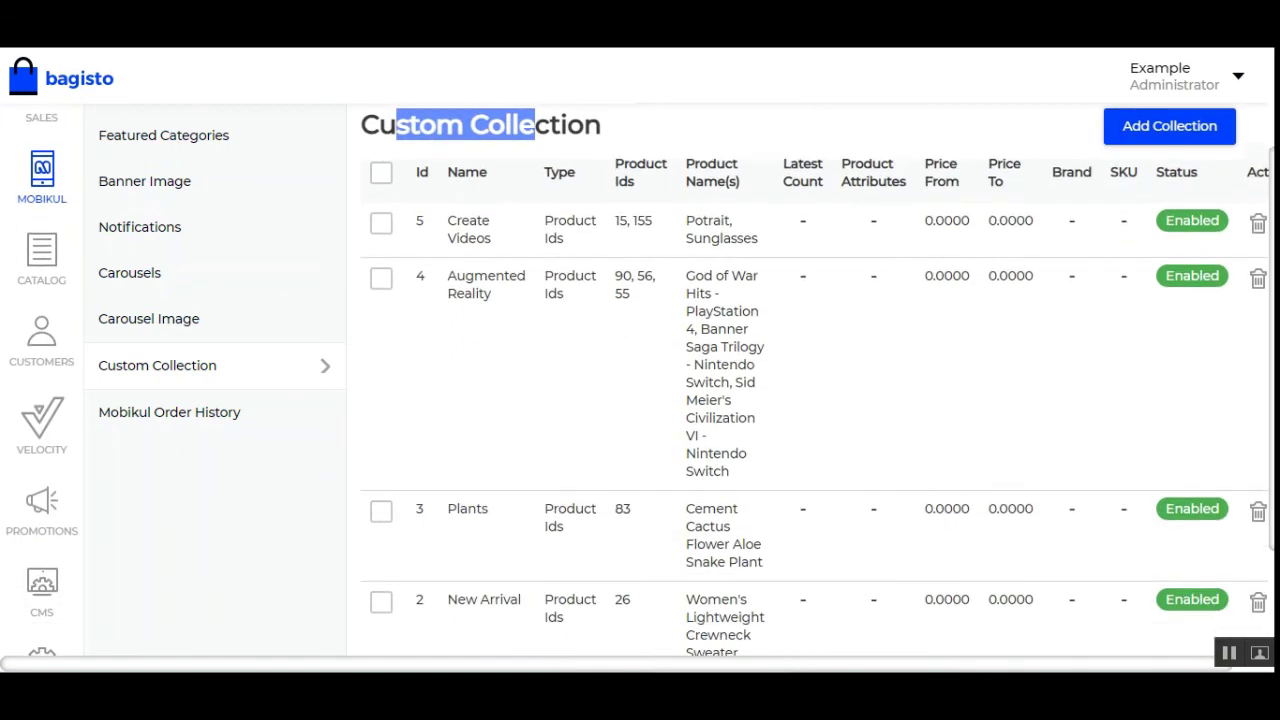
# Step: Open Mobikul Order History and examine the orders with their customers, grand totals and creation dates
pyautogui.click(224, 421)
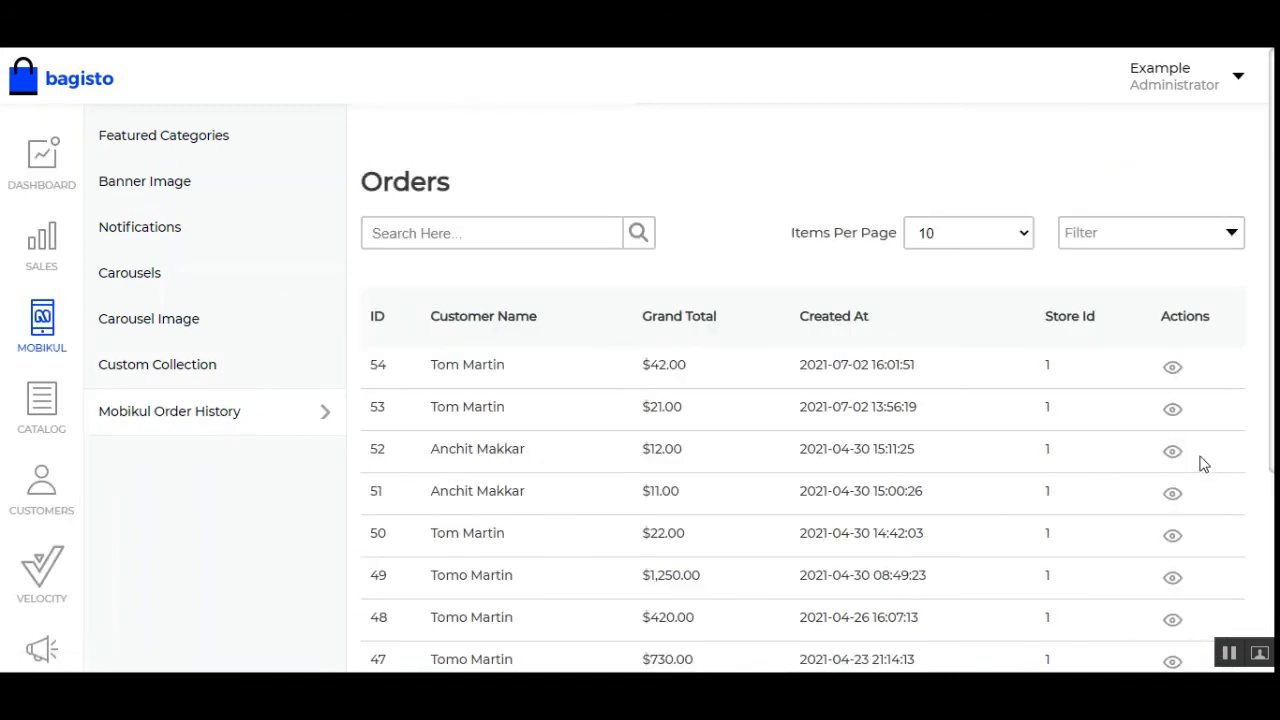
pyautogui.scroll(-1, 800, 450)
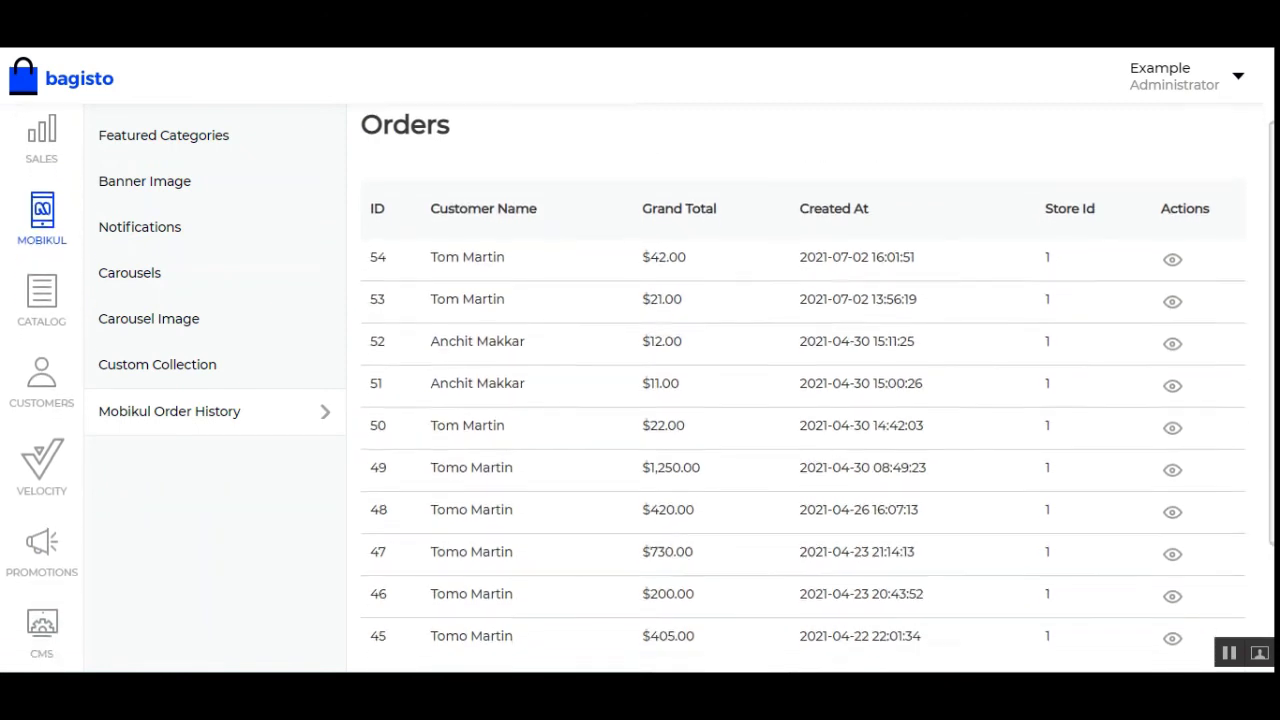
pyautogui.scroll(-1, 800, 450)
pyautogui.scroll(1, 800, 450)
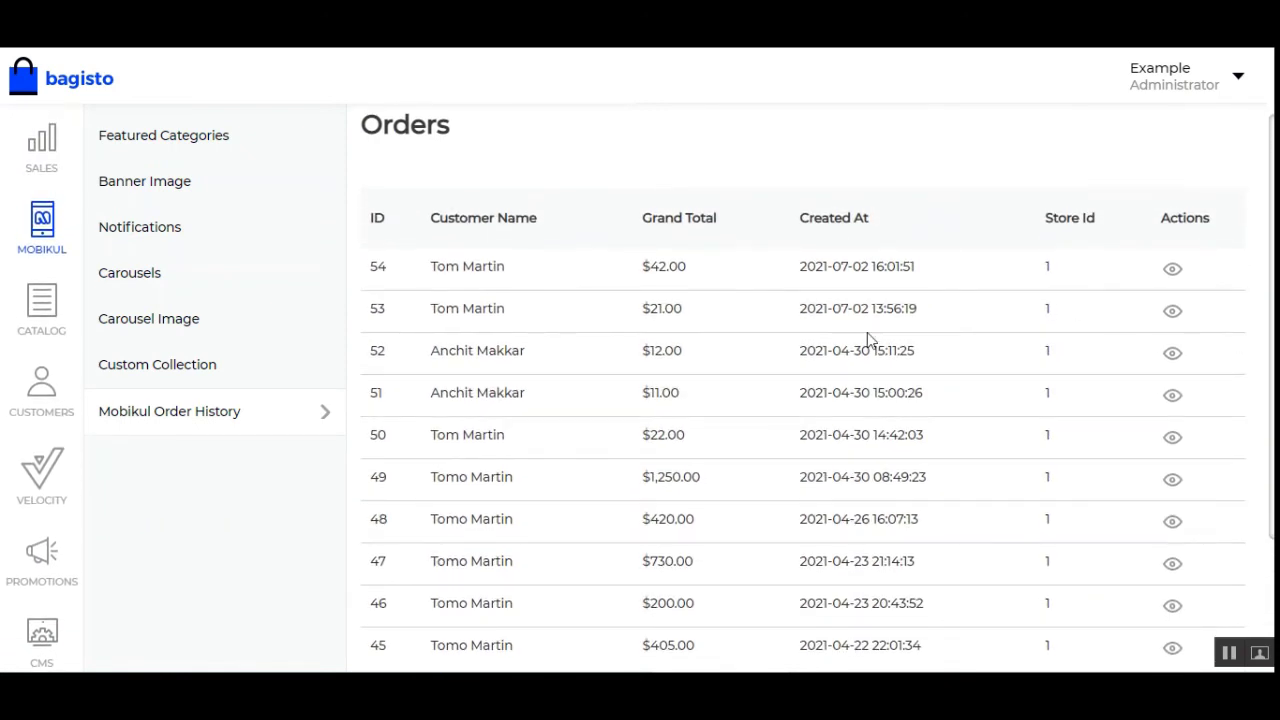
# Step: Open the newest Mobikul order to examine its details, and return to the Mobikul Featured Categories list
pyautogui.scroll(1, 867, 340)
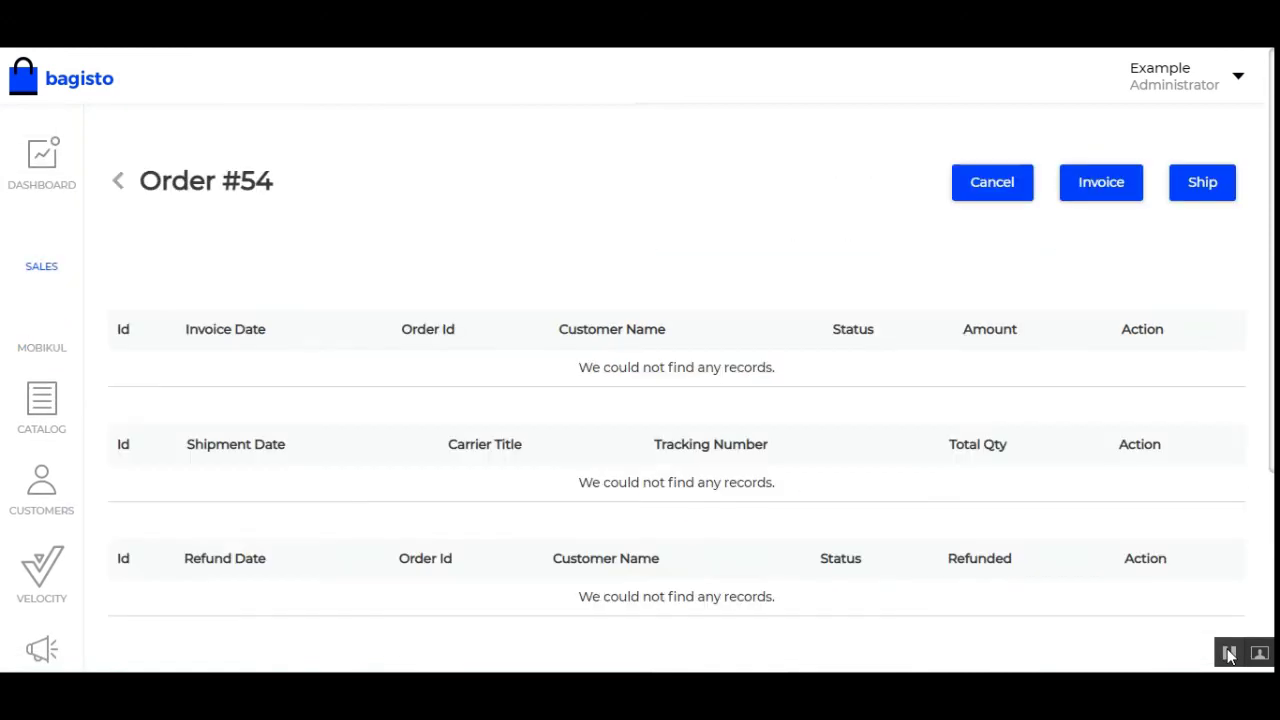
pyautogui.moveTo(1272, 202); pyautogui.dragTo(1272, 515)
pyautogui.scroll(10, 1113, 313)
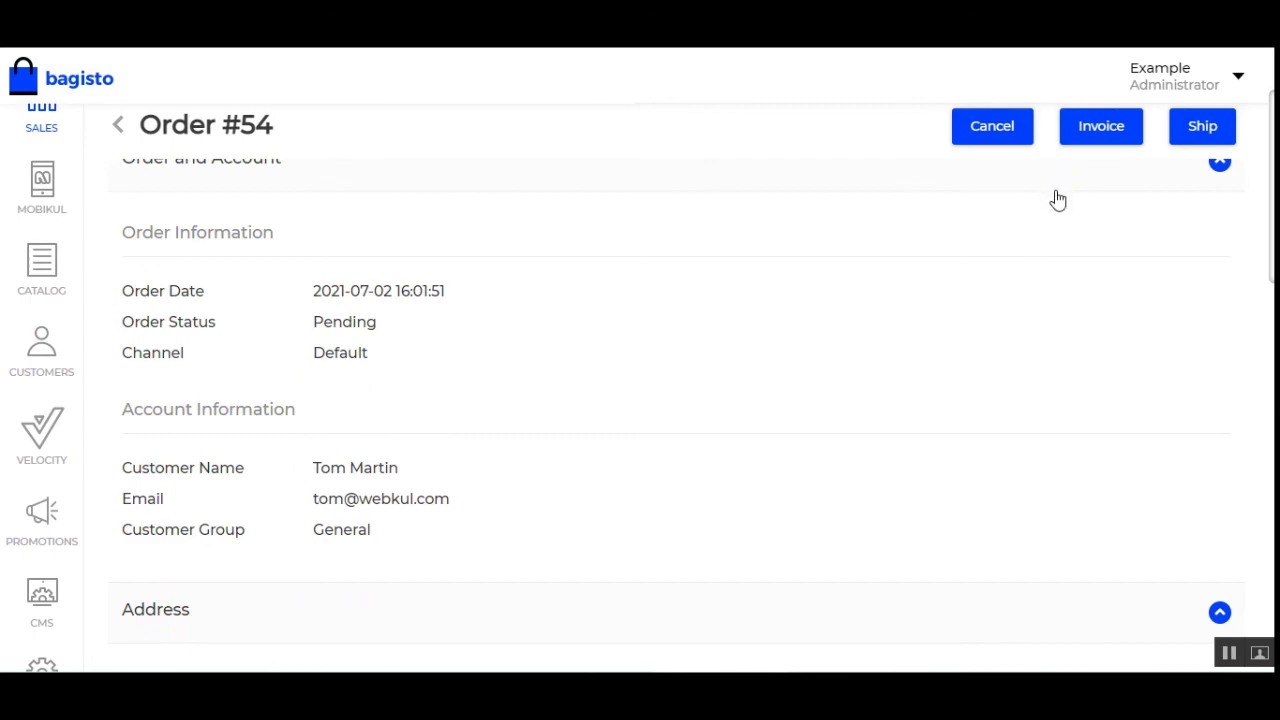
pyautogui.scroll(2, 1077, 244)
pyautogui.scroll(-8, 677, 388)
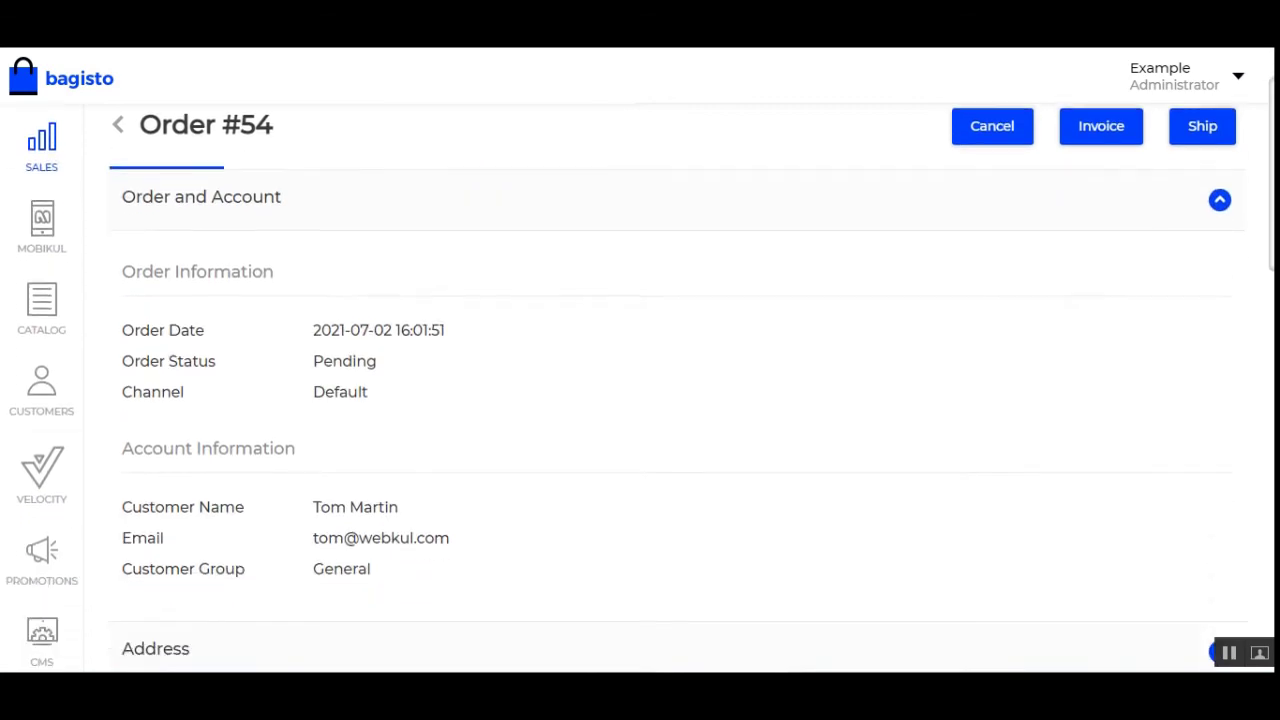
pyautogui.scroll(4, 677, 388)
pyautogui.scroll(4, 1254, 209)
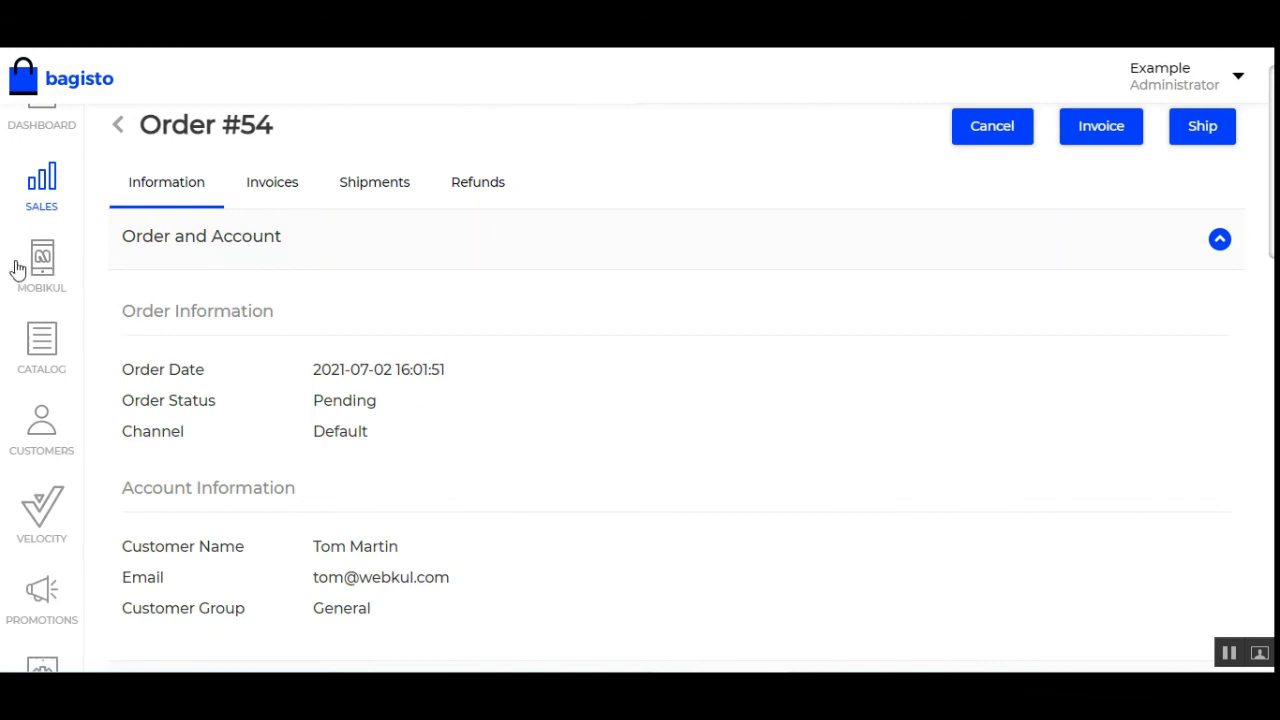
pyautogui.click(64, 280)
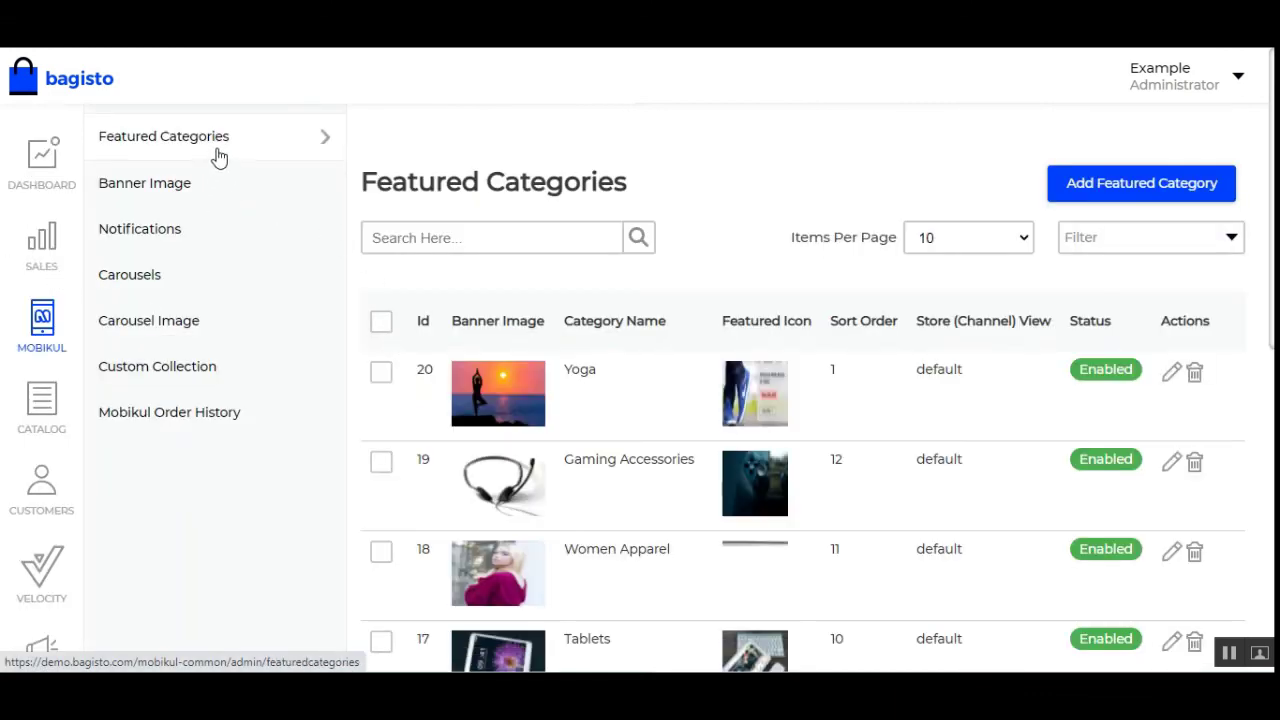